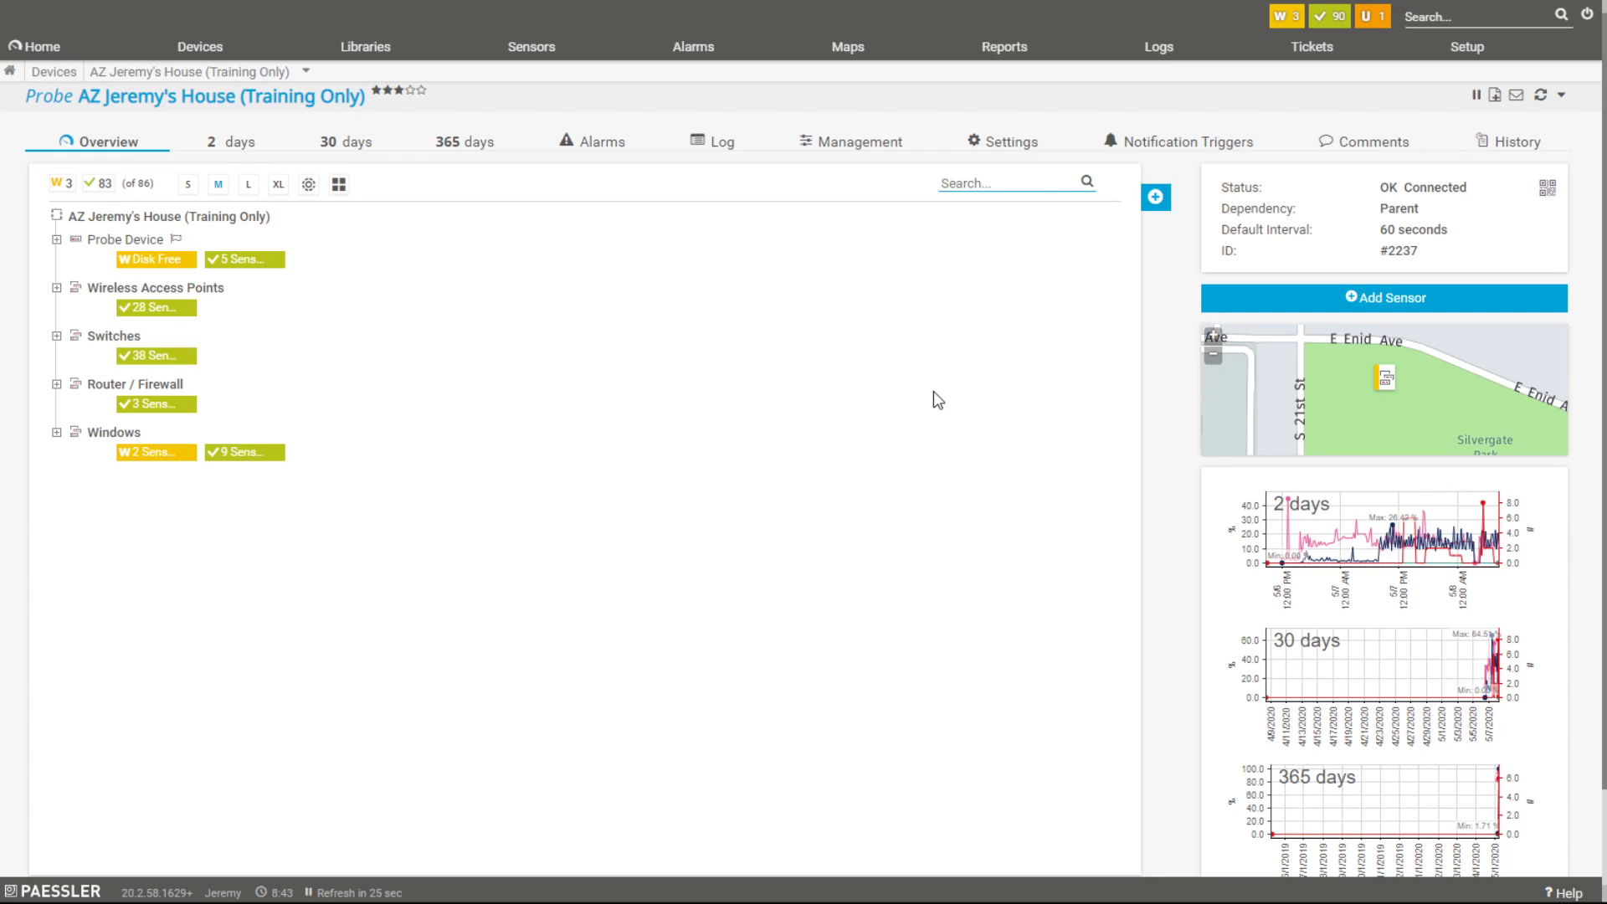
Go to the Root group overview and expand Probe Device, Wireless Access Points, Switches and Router / Firewall to review them
{"action": "left_click", "coordinate": [53, 75]}
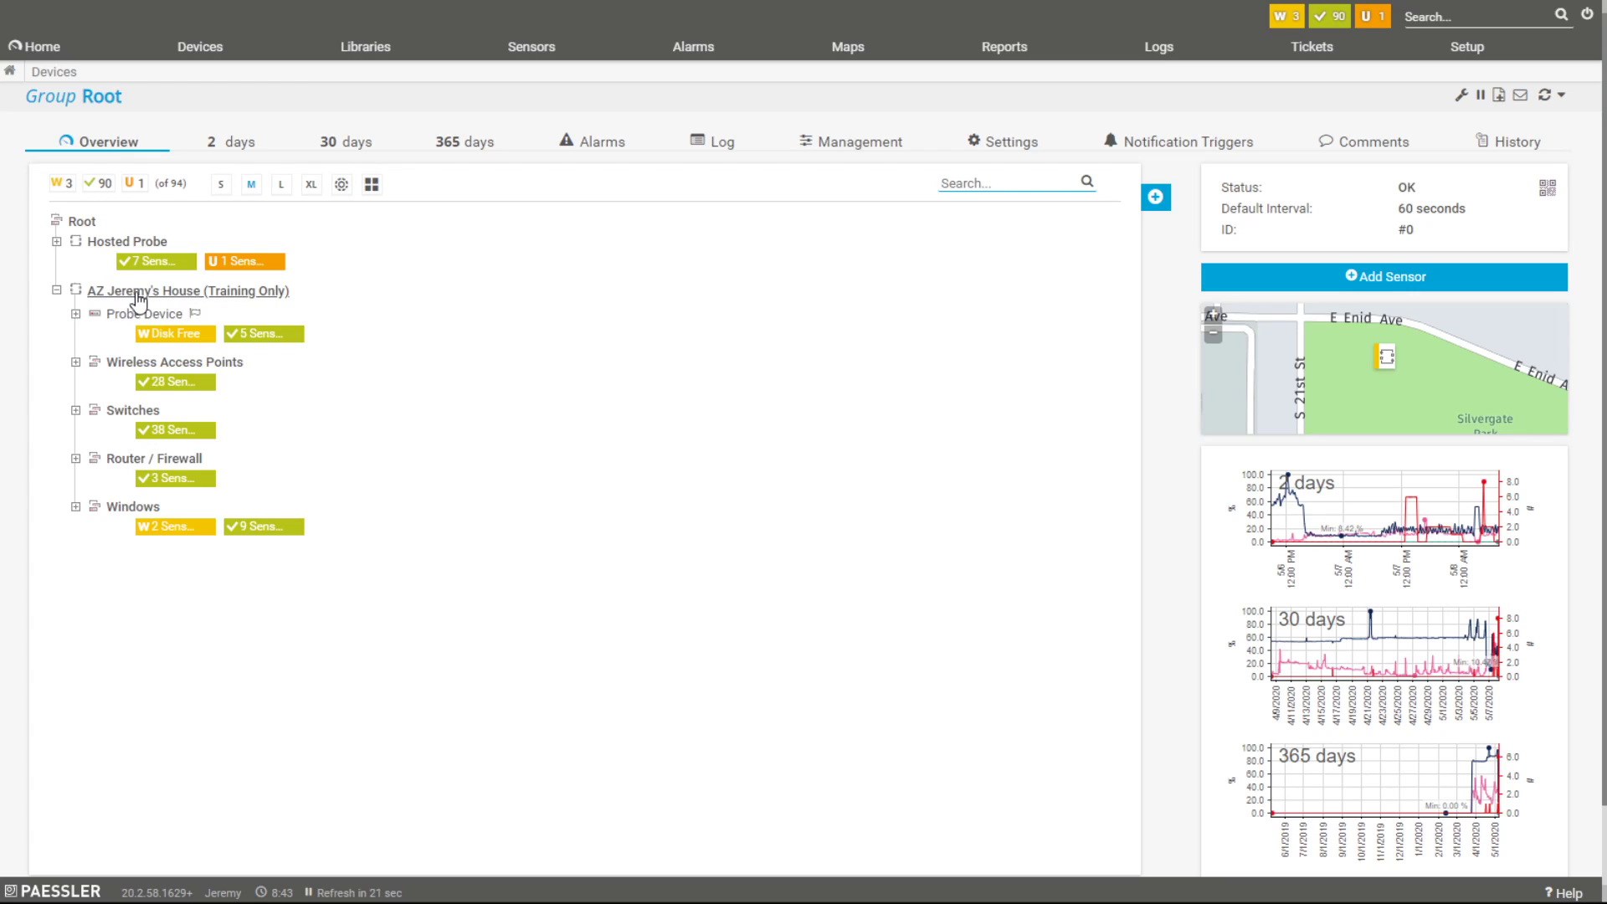
{"action": "left_click", "coordinate": [75, 315]}
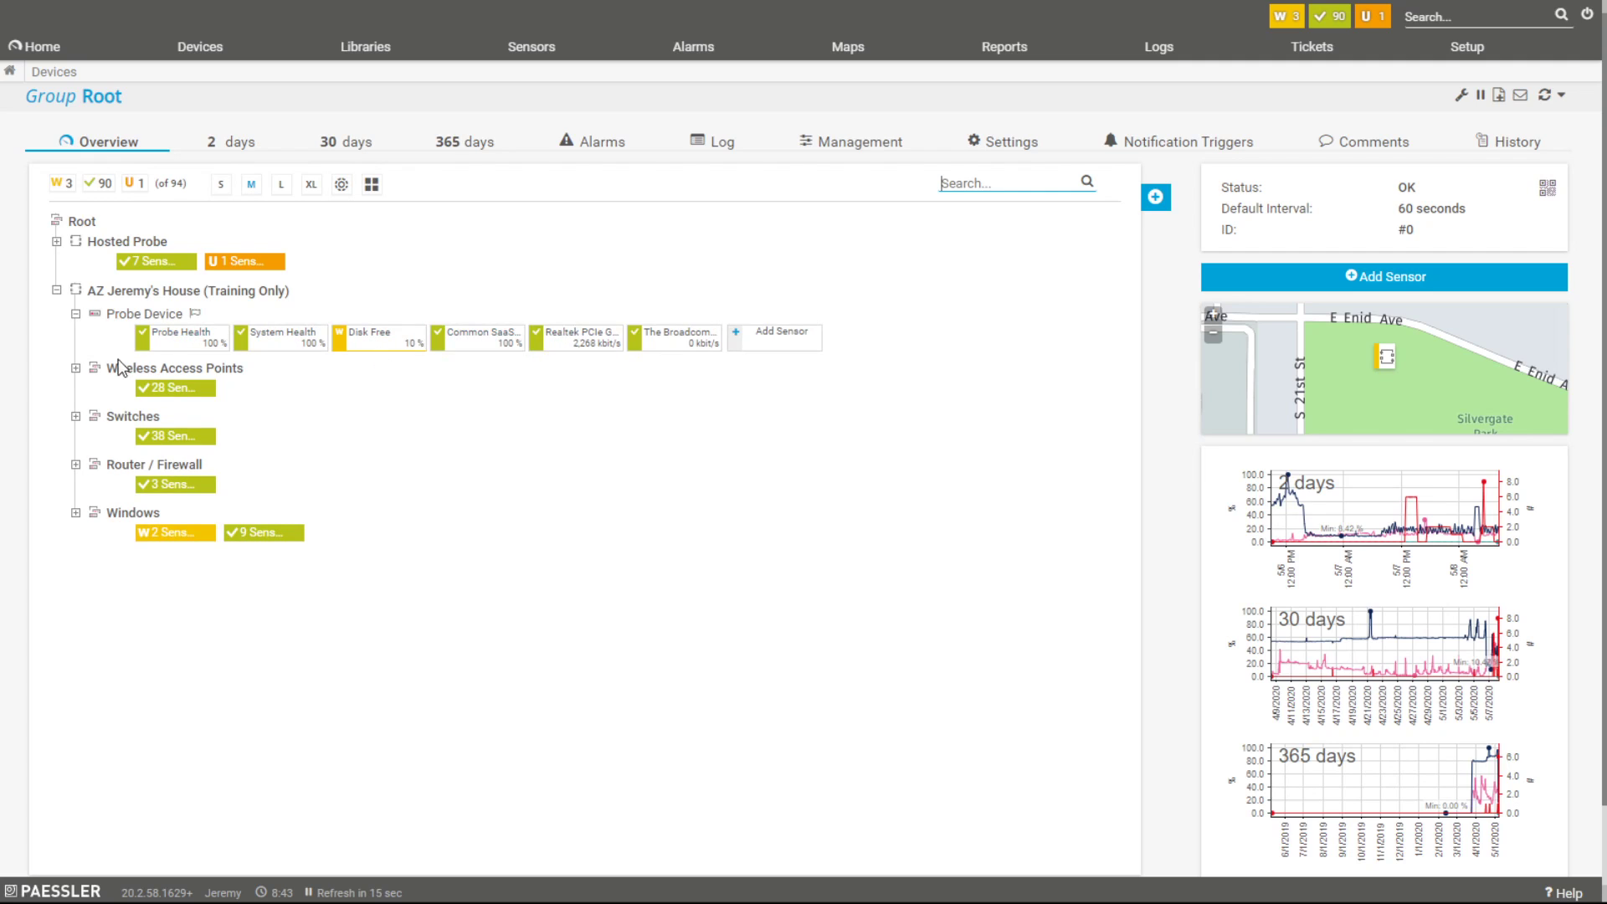
{"action": "left_click", "coordinate": [75, 368]}
{"action": "scroll", "coordinate": [78, 517], "scroll_direction": "down", "scroll_amount": 1}
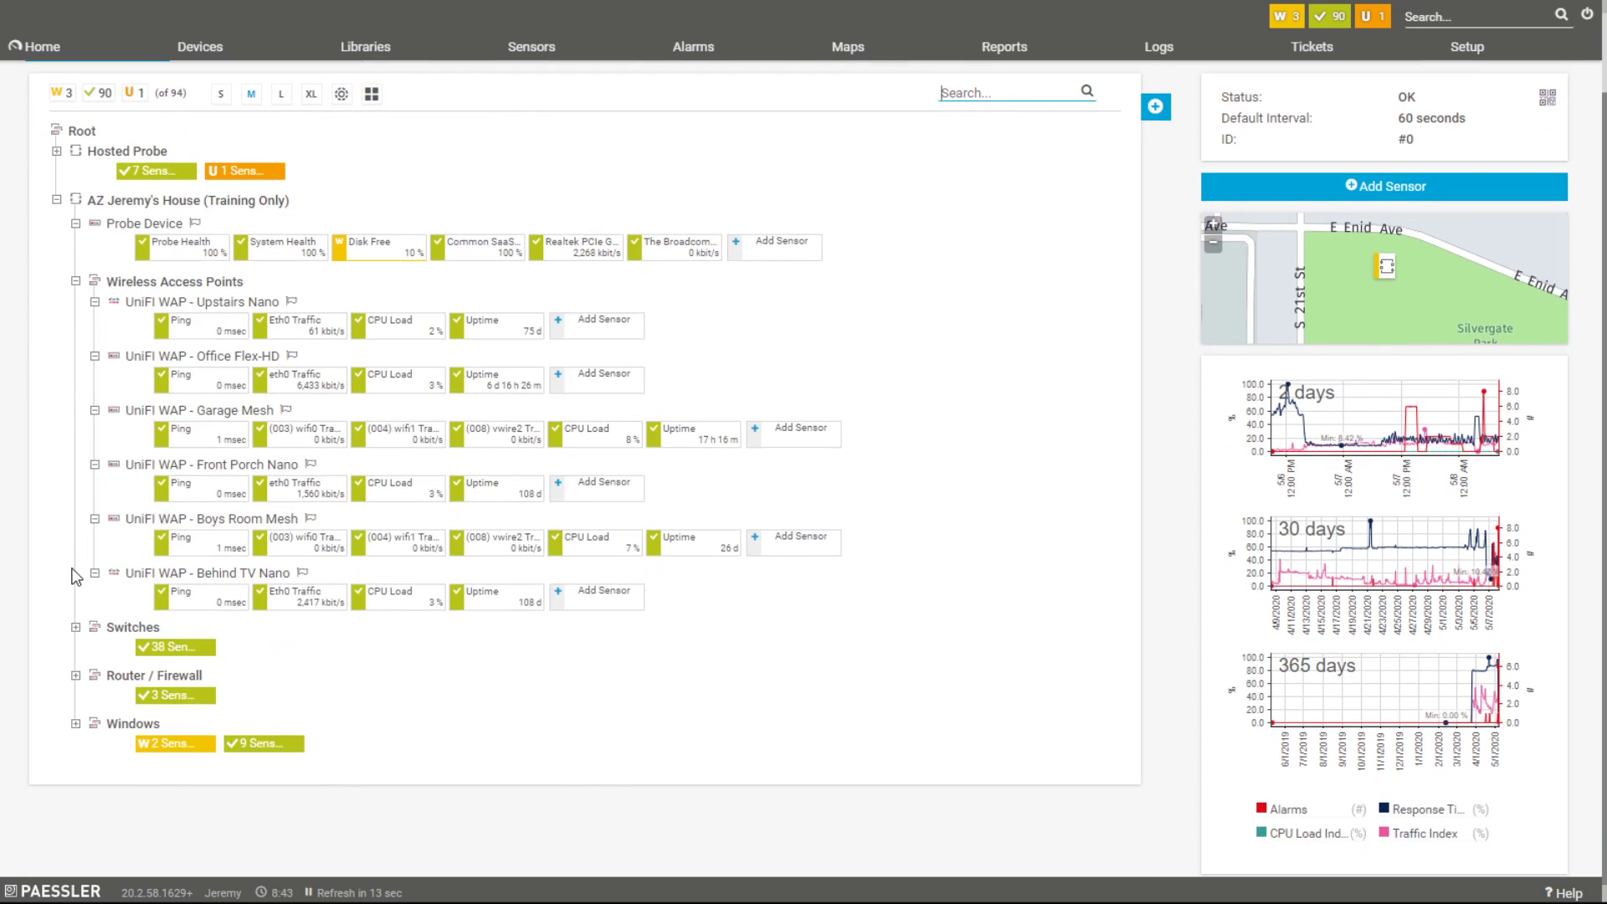
{"action": "left_click", "coordinate": [76, 627]}
{"action": "scroll", "coordinate": [88, 471], "scroll_direction": "down", "scroll_amount": 3}
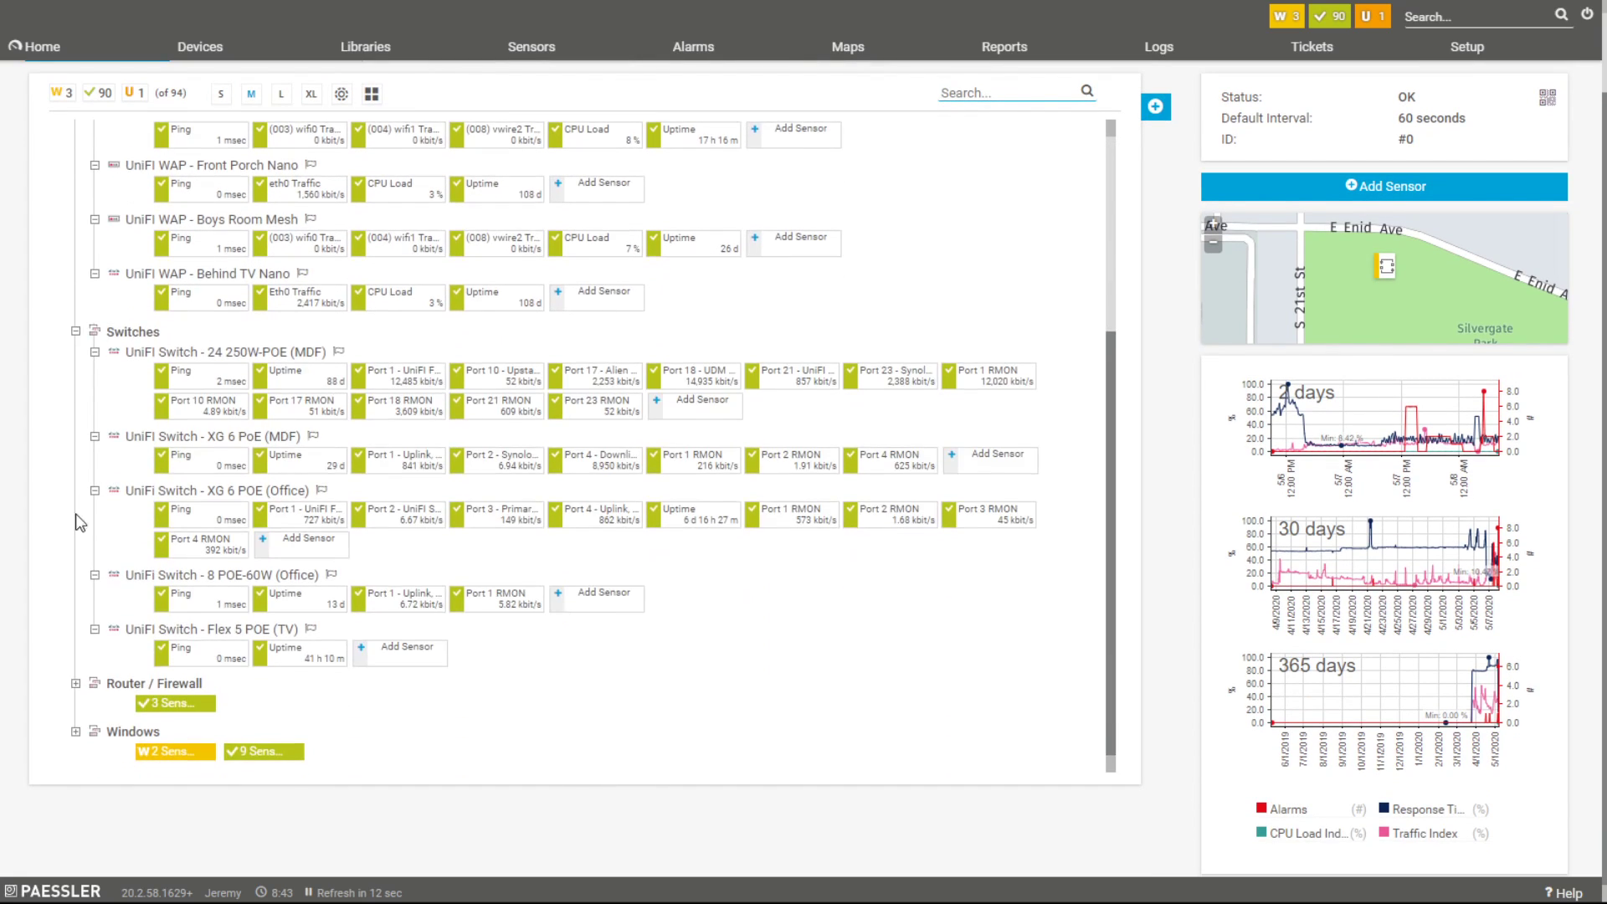
{"action": "left_click", "coordinate": [75, 683]}
{"action": "scroll", "coordinate": [89, 656], "scroll_direction": "up", "scroll_amount": 5}
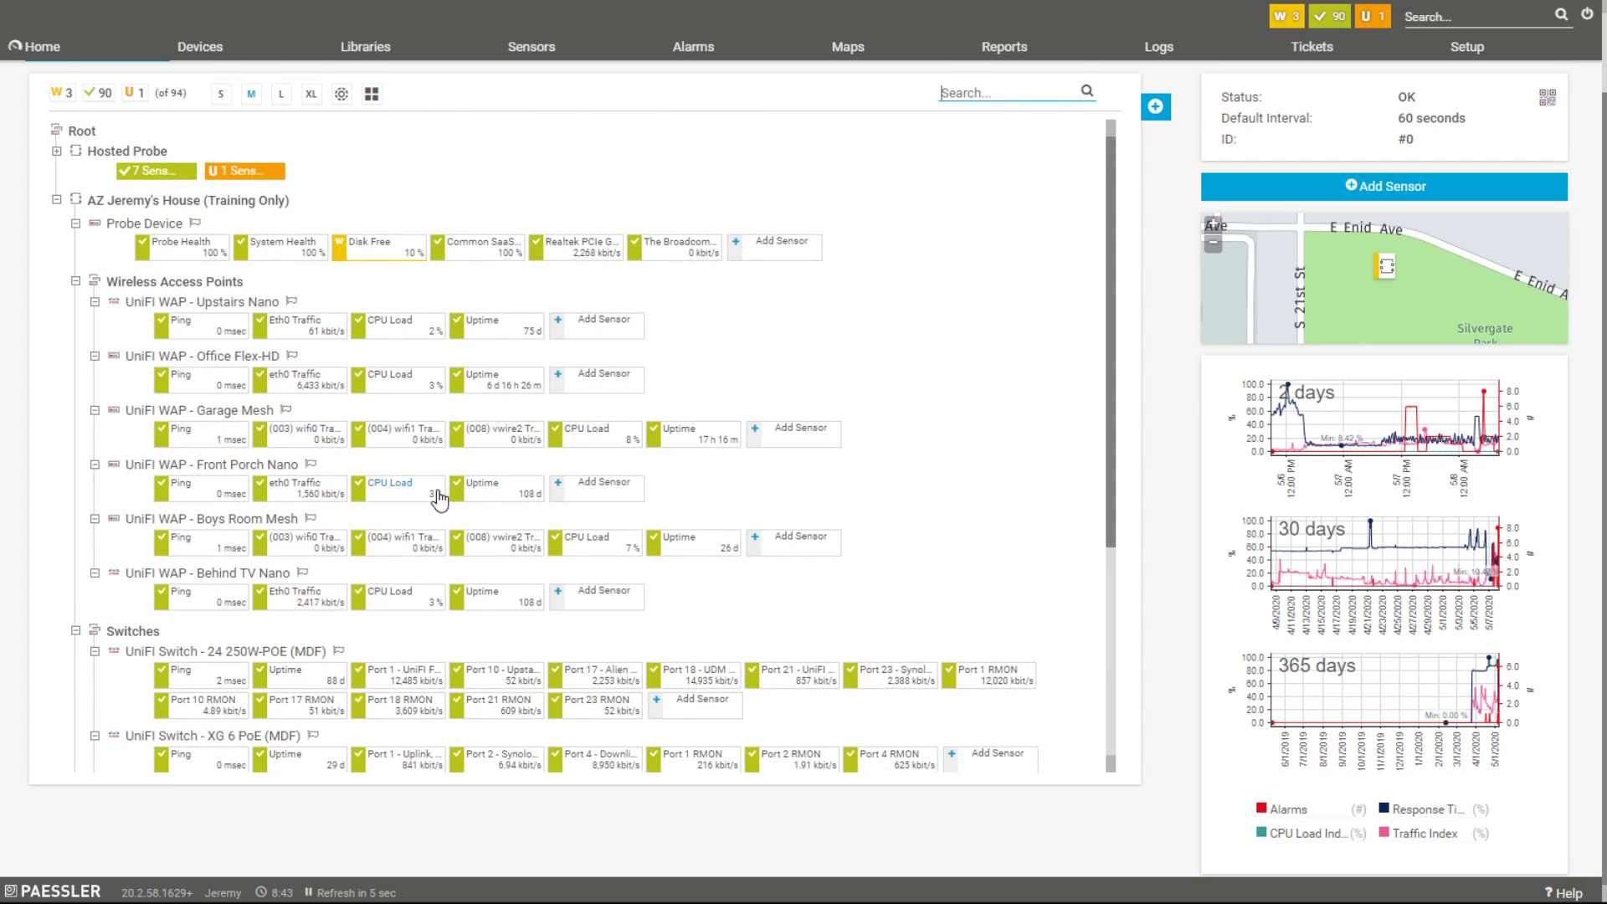
{"action": "scroll", "coordinate": [331, 514], "scroll_direction": "down", "scroll_amount": 1}
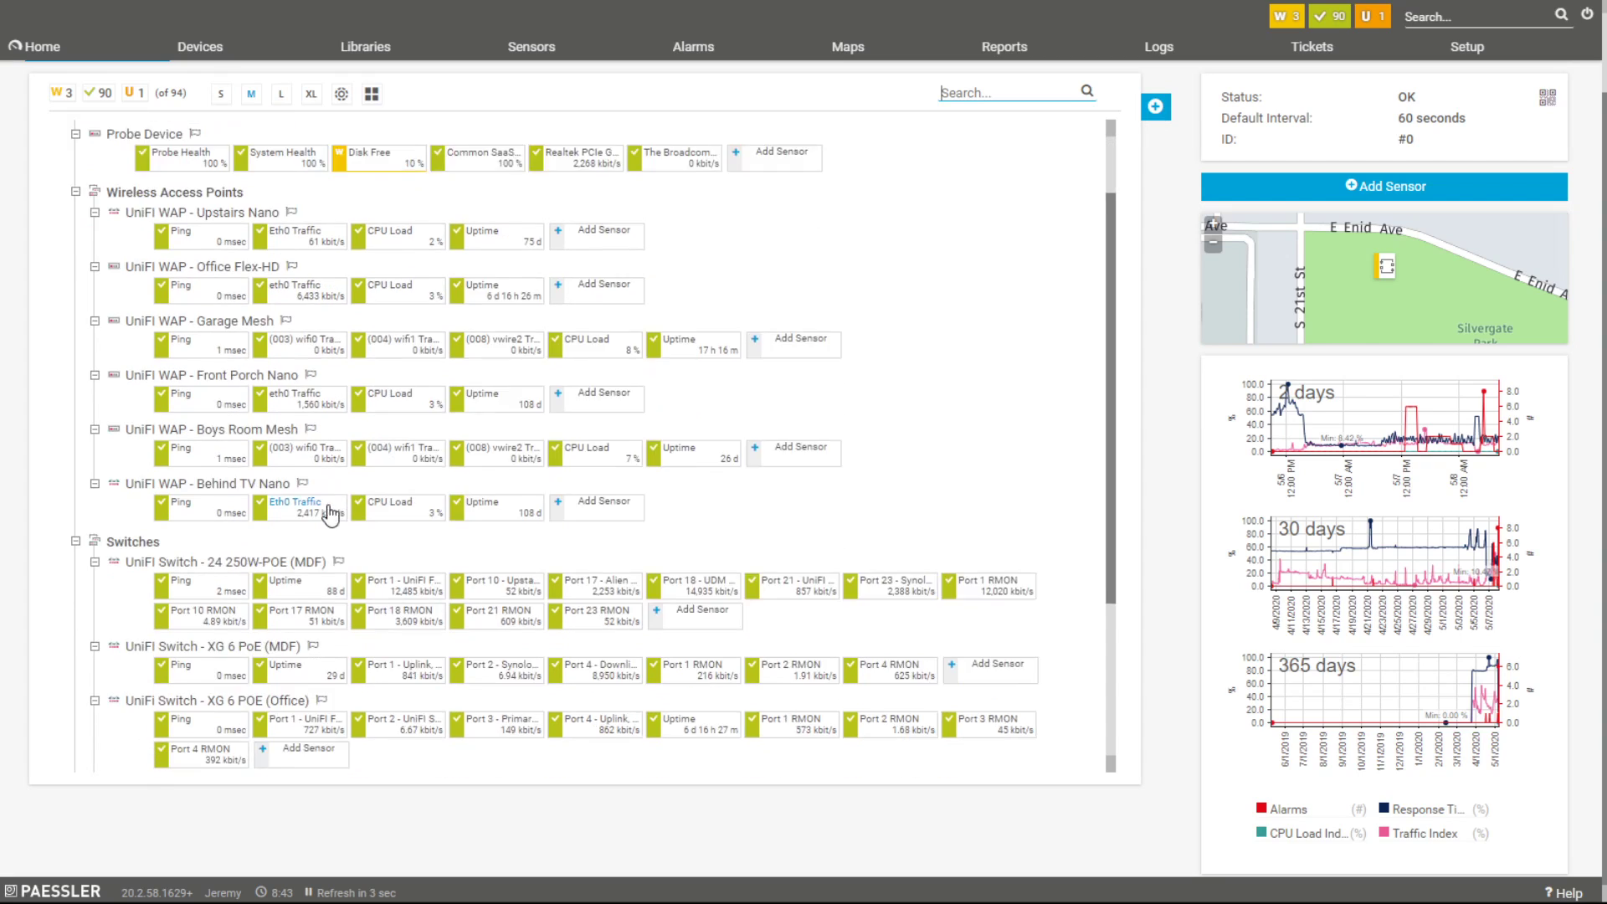
{"action": "scroll", "coordinate": [332, 514], "scroll_direction": "down", "scroll_amount": 3}
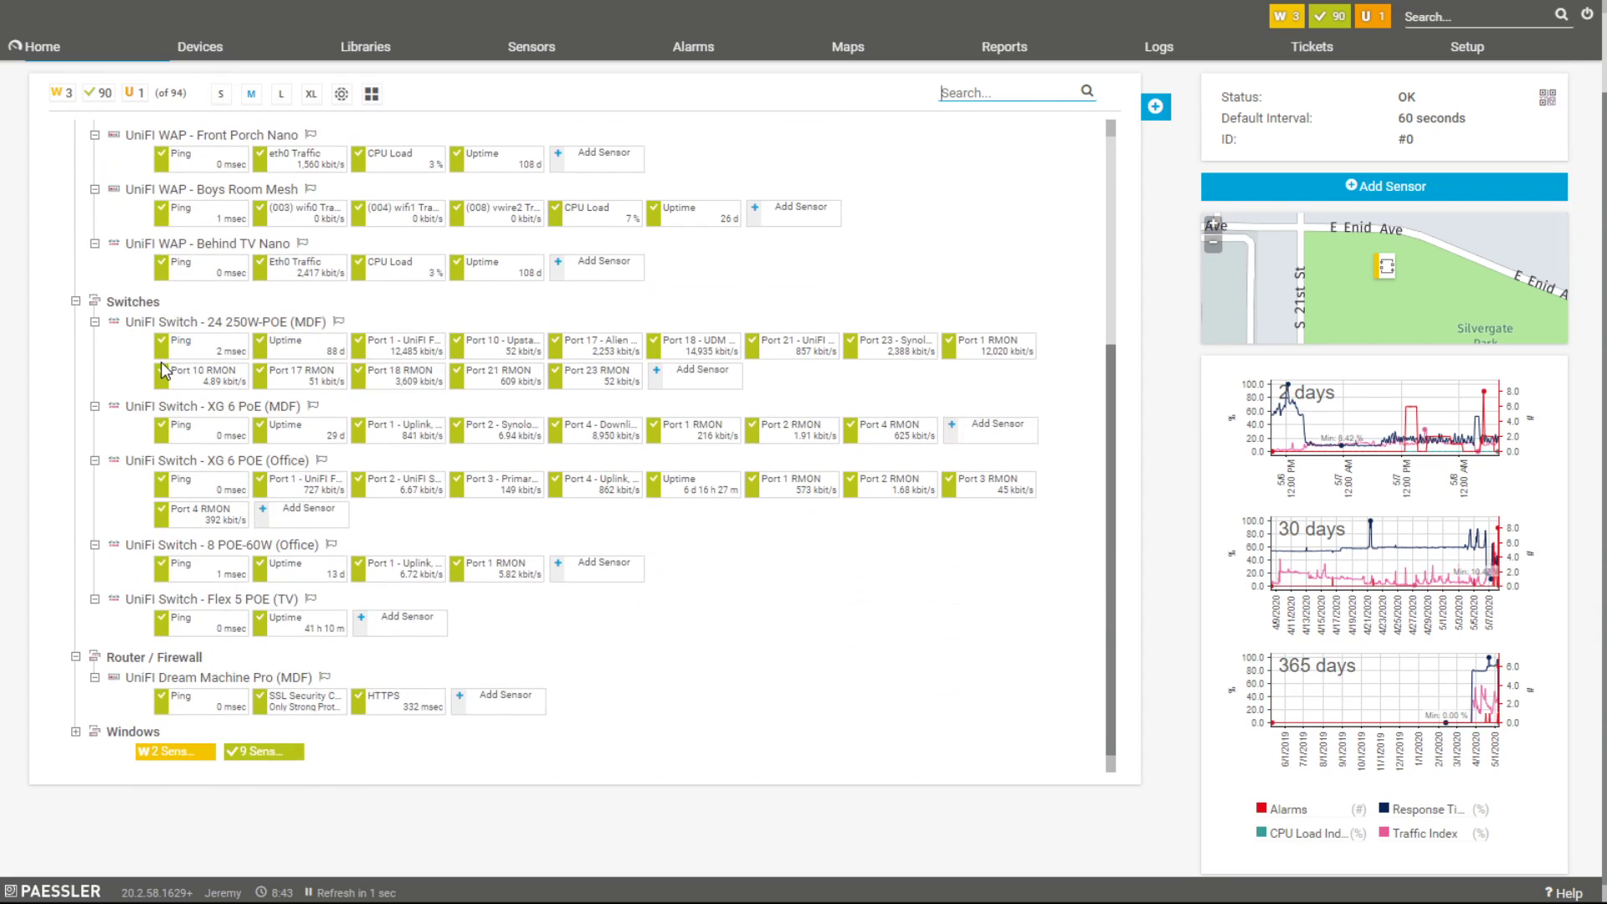
{"action": "scroll", "coordinate": [25, 151], "scroll_direction": "up", "scroll_amount": 1}
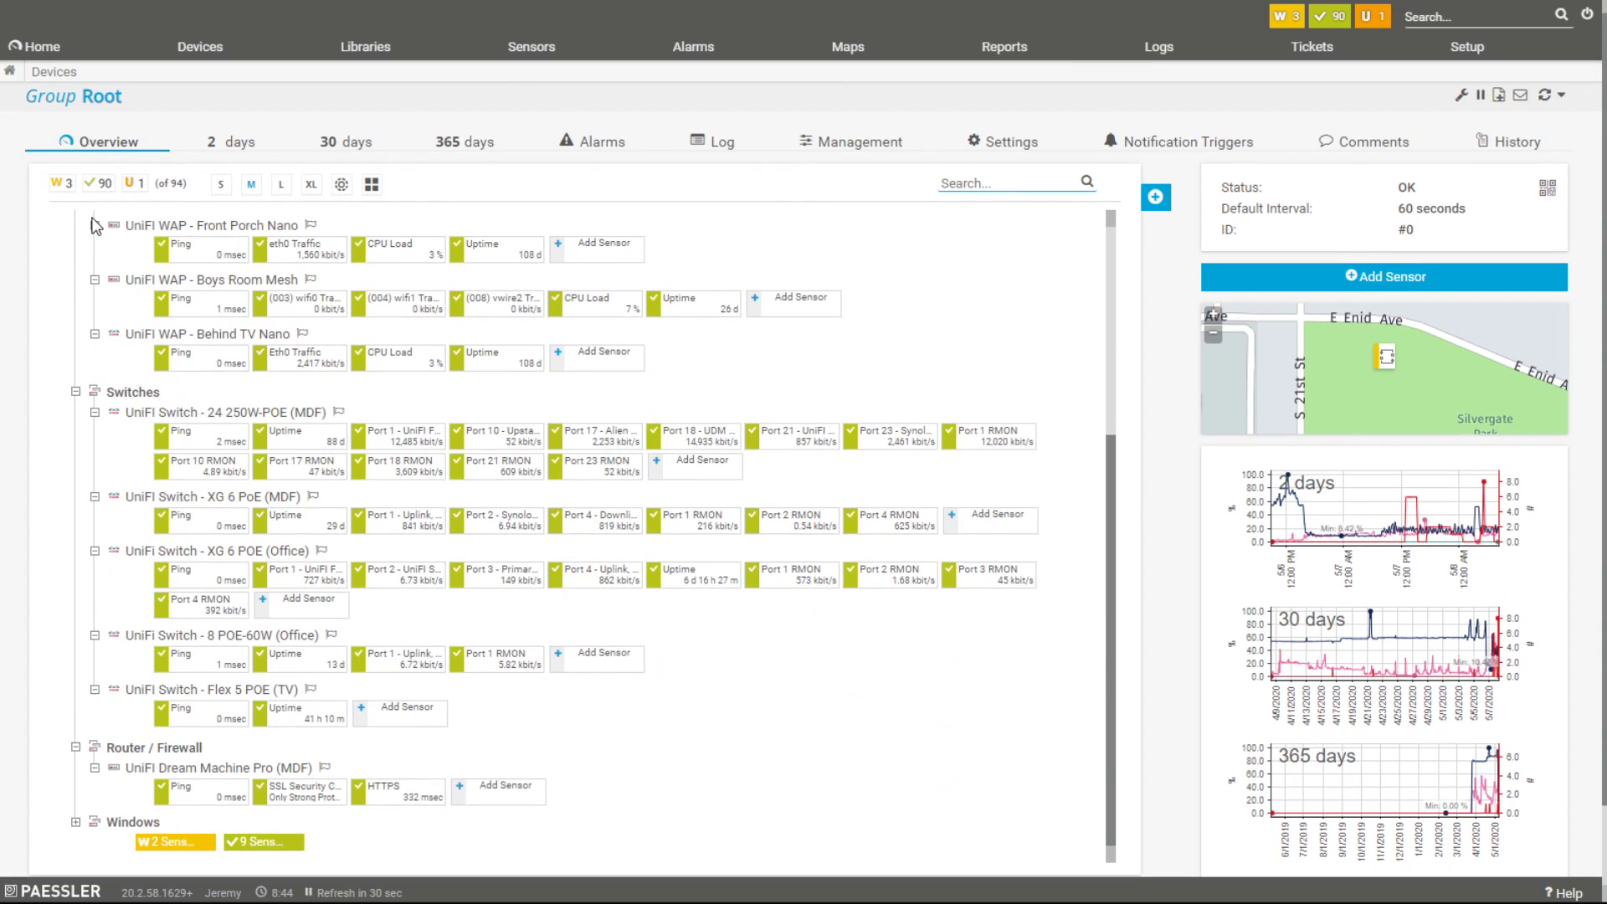
{"action": "scroll", "coordinate": [102, 393], "scroll_direction": "up", "scroll_amount": 4}
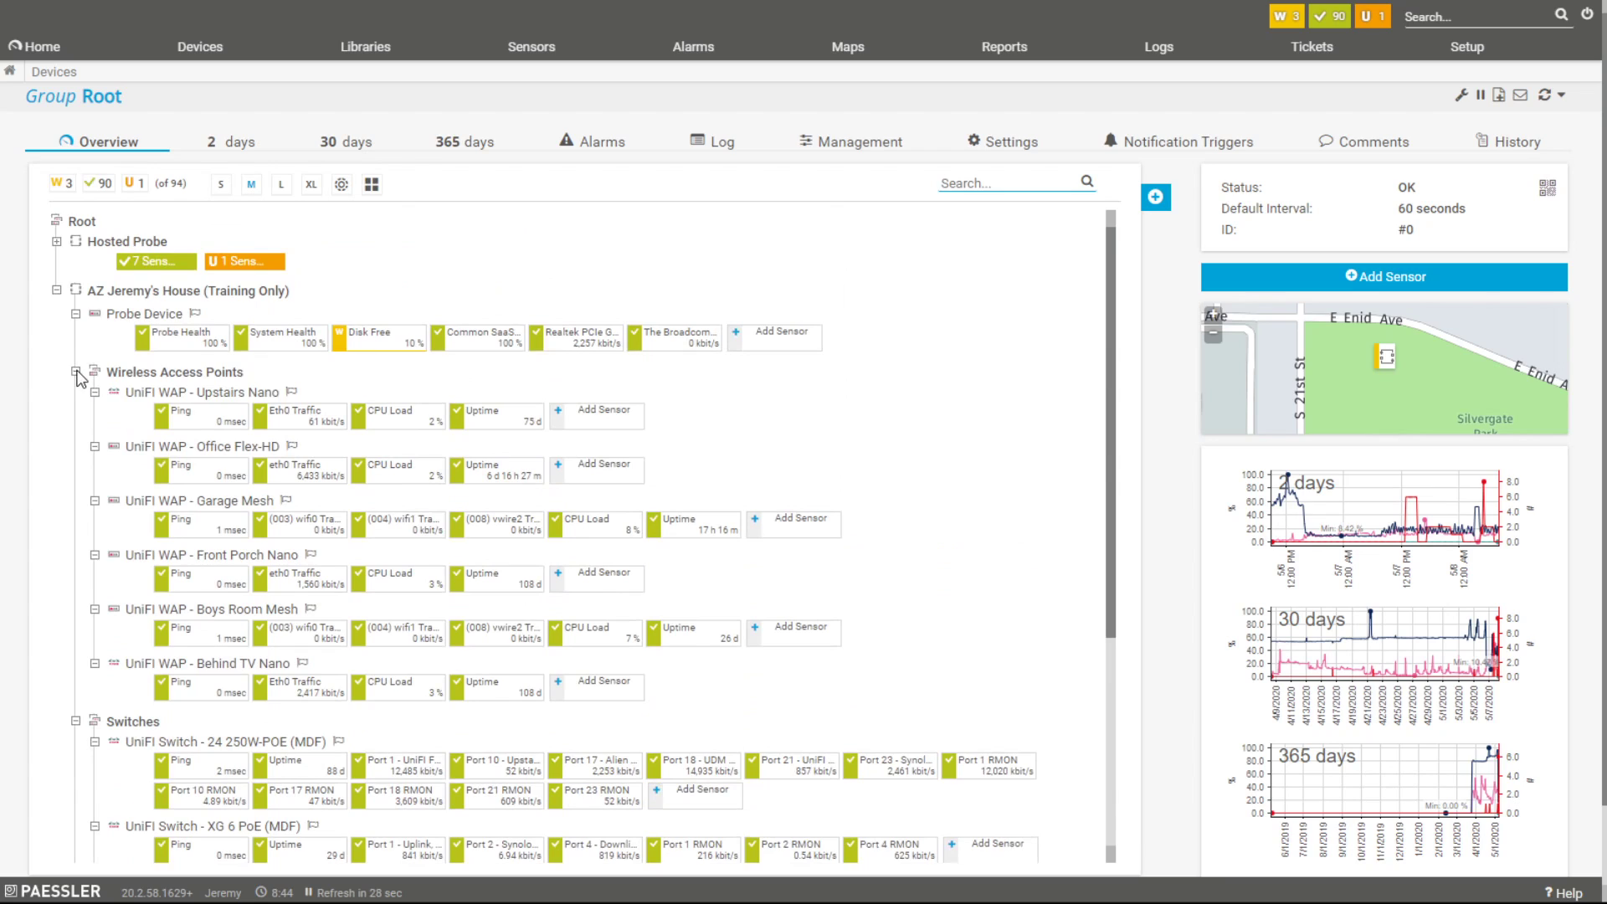
Collapse the Wireless Access Points, Switches and Router / Firewall groups back to sensor counts
{"action": "left_click", "coordinate": [75, 370]}
{"action": "left_click", "coordinate": [75, 417]}
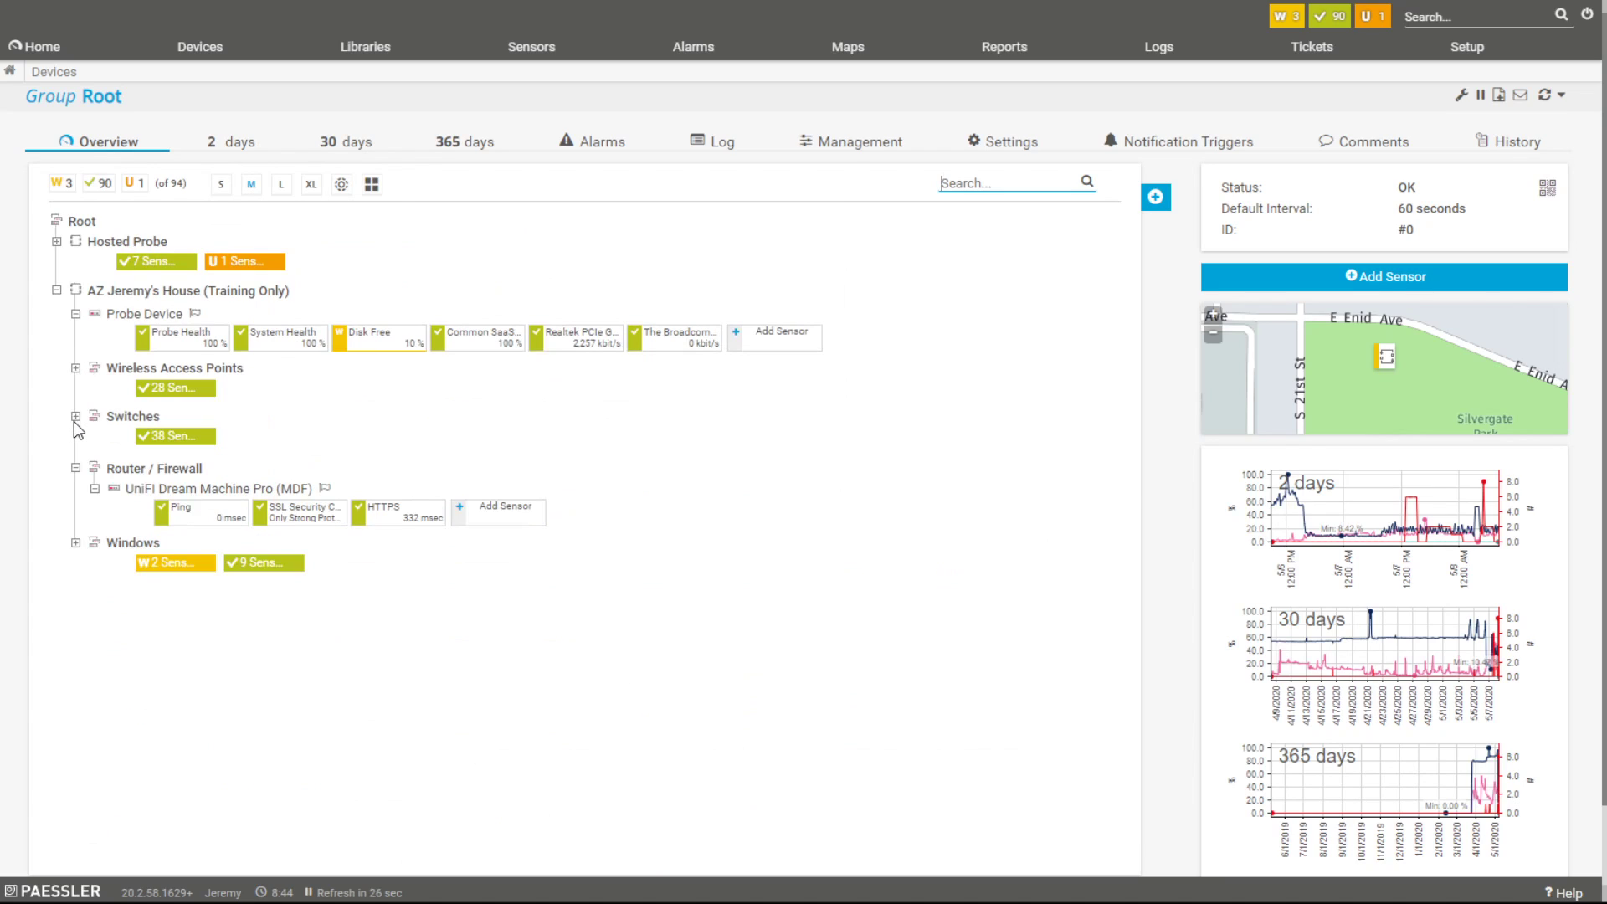
{"action": "left_click", "coordinate": [76, 467]}
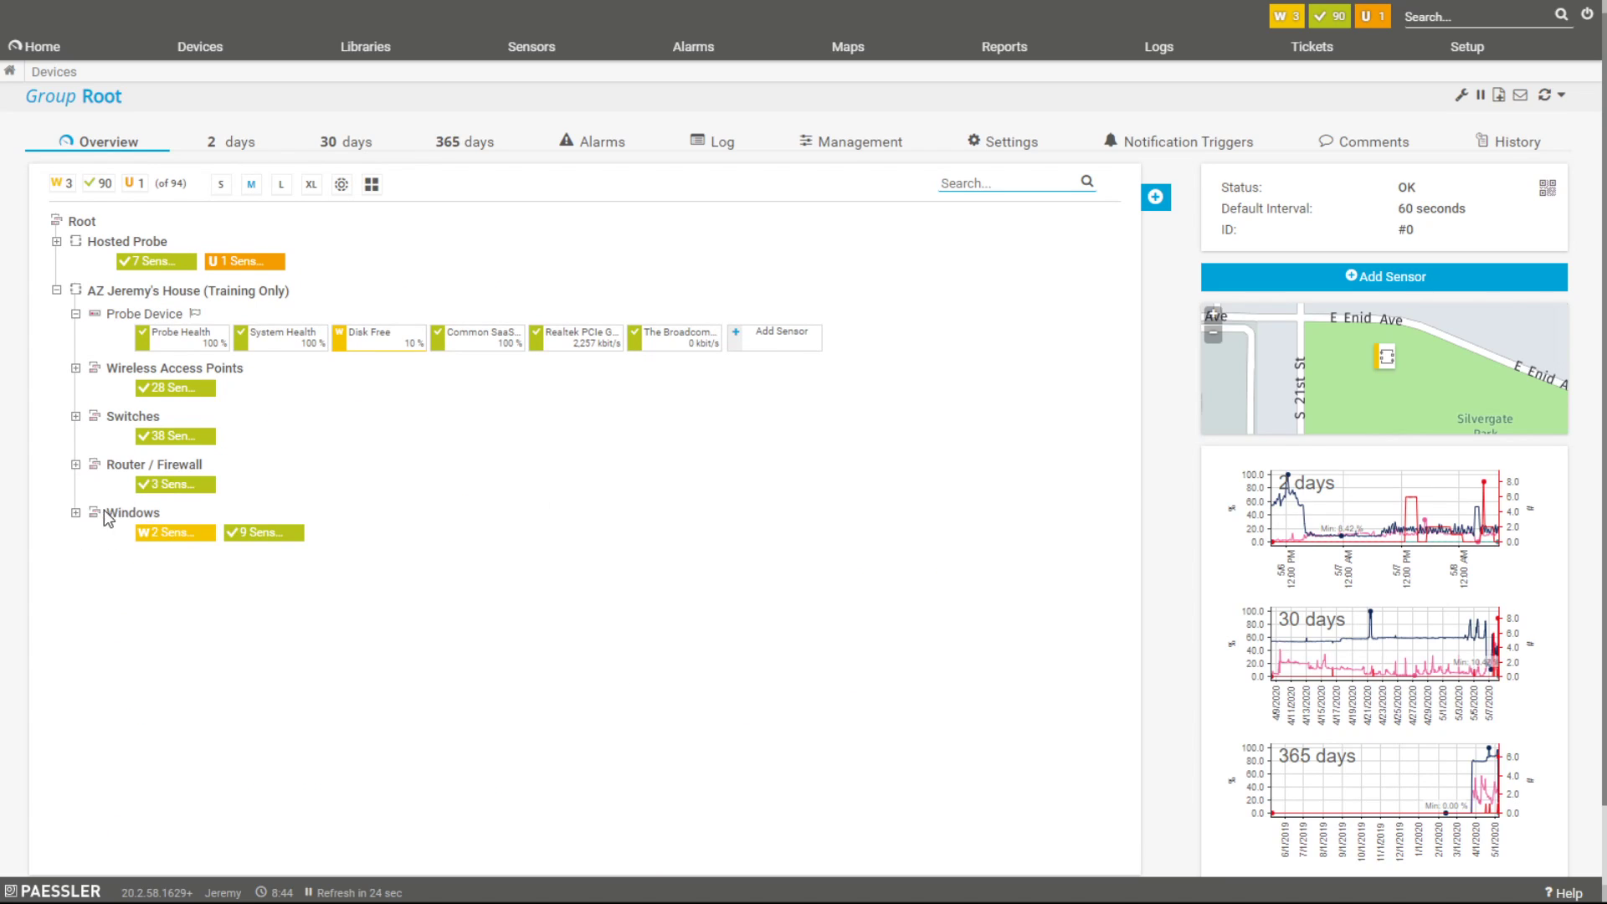
Expand the Windows group to list its Alien-Monitor sensors, then switch to the Ubuntu VM terminal
{"action": "left_click", "coordinate": [75, 514]}
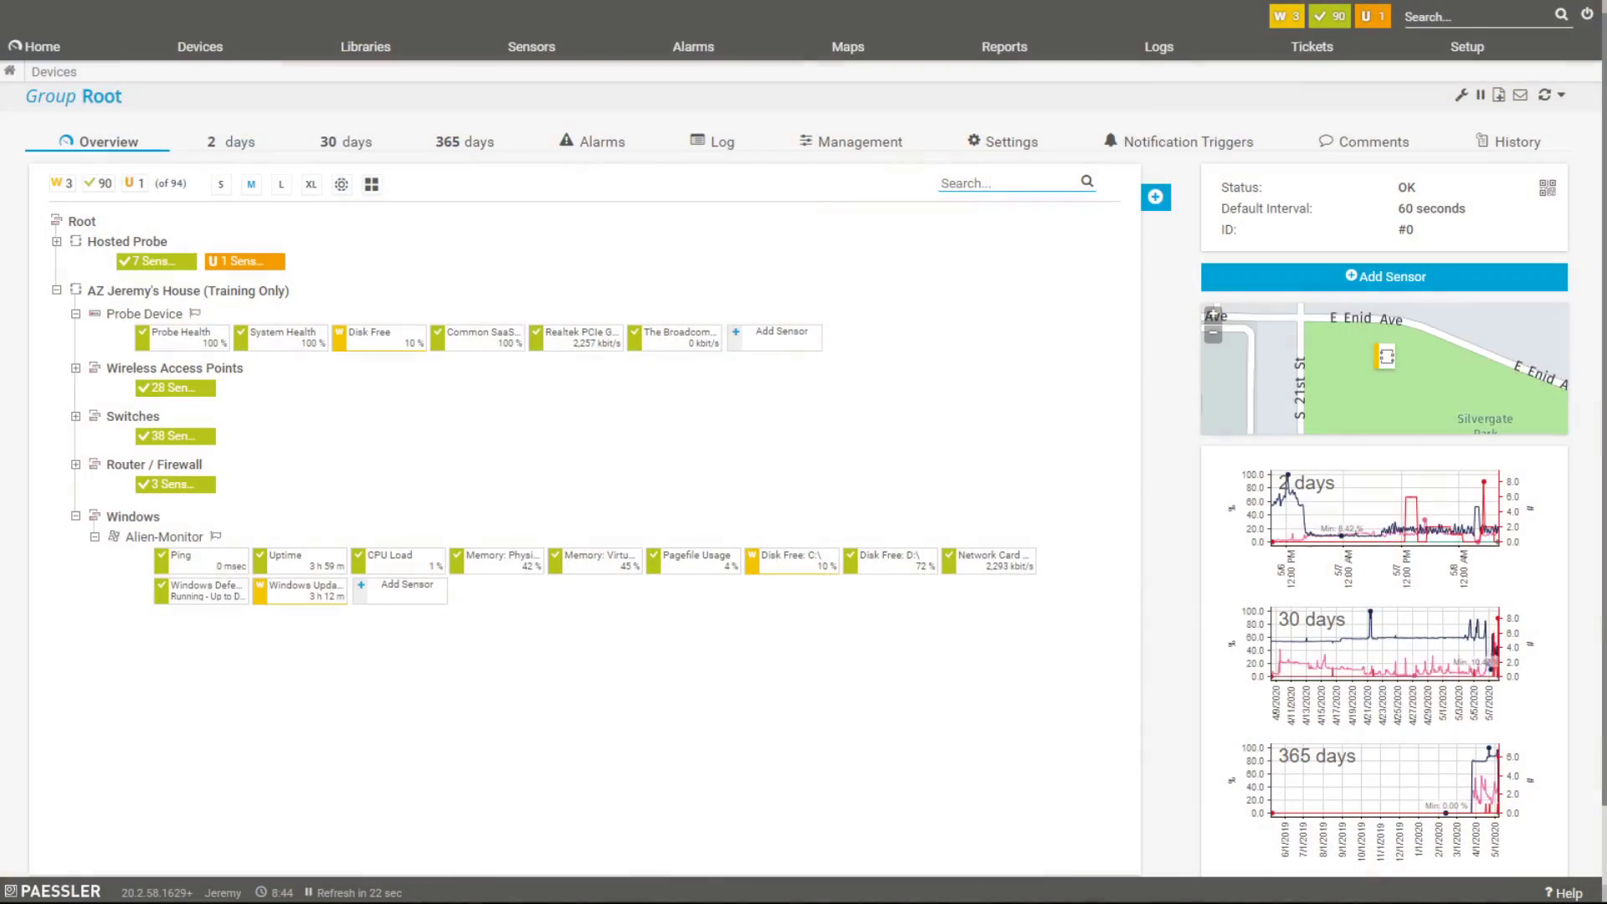
{"action": "key", "text": "alt+Tab"}
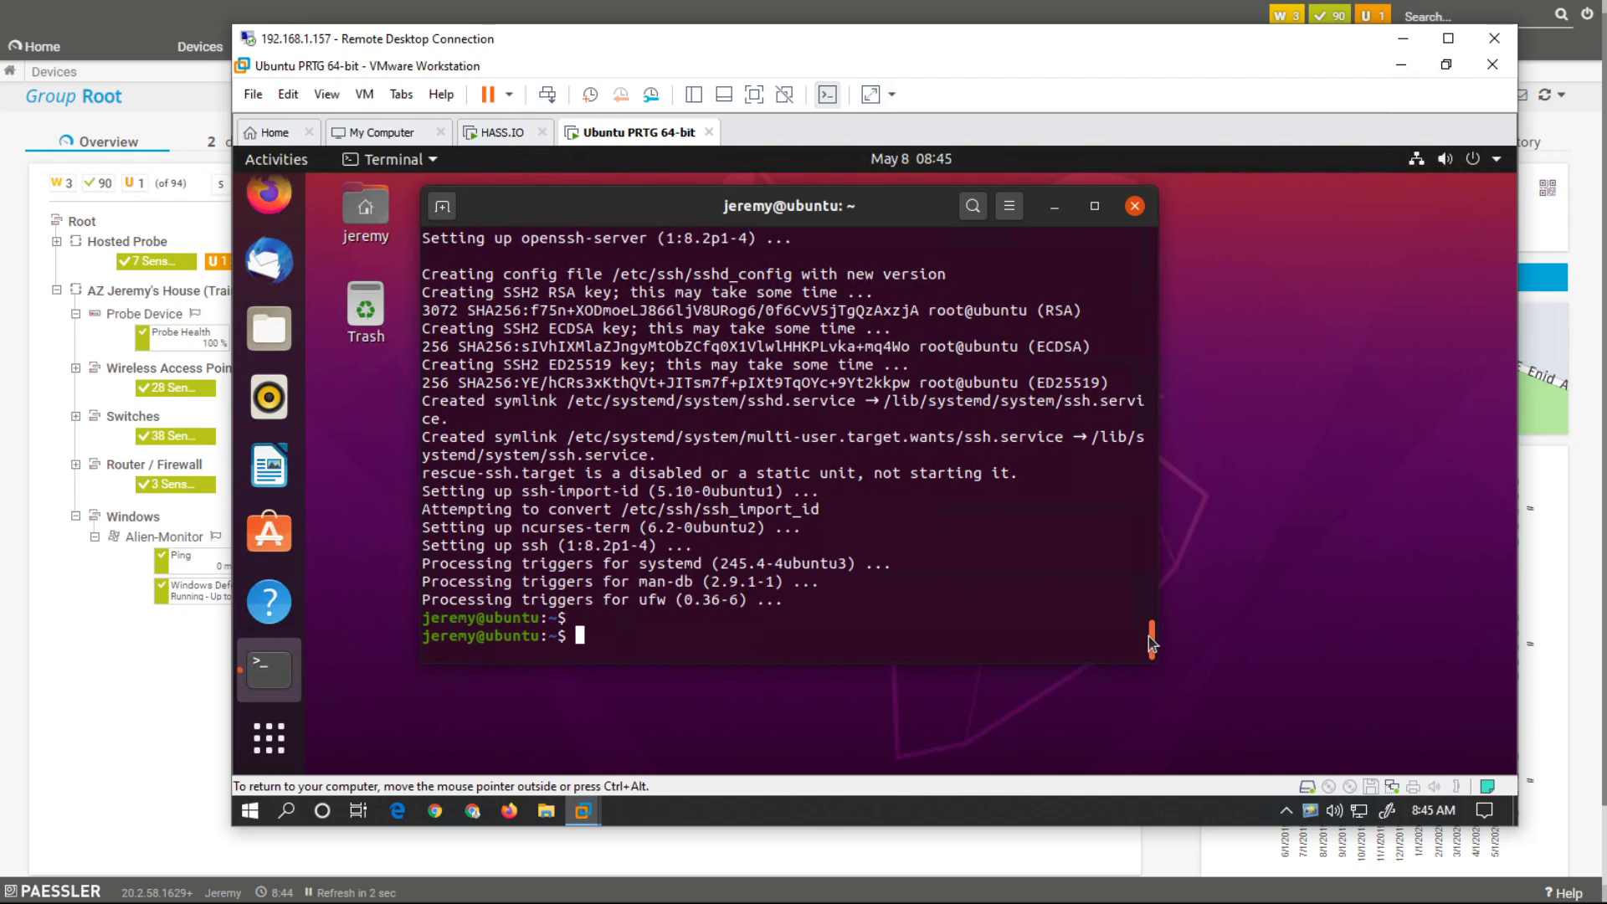
Scroll through the Ubuntu terminal output, highlighting the ifconfig command and the net-tools install command
{"action": "left_click_drag", "start_coordinate": [1151, 643], "coordinate": [1151, 246]}
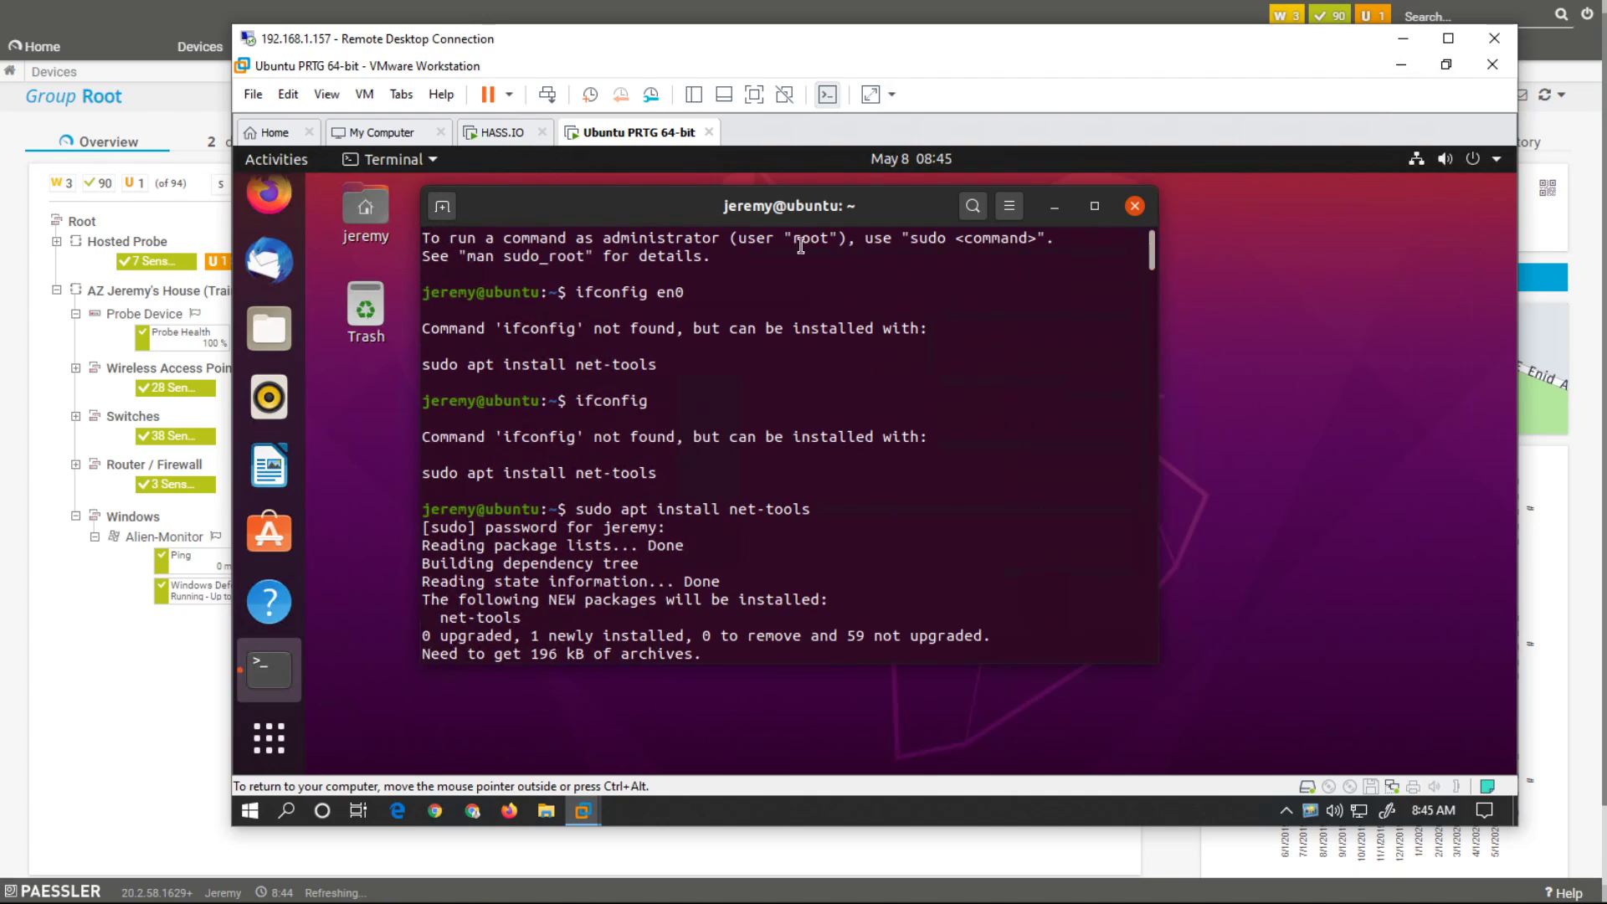
{"action": "double_click", "coordinate": [610, 290]}
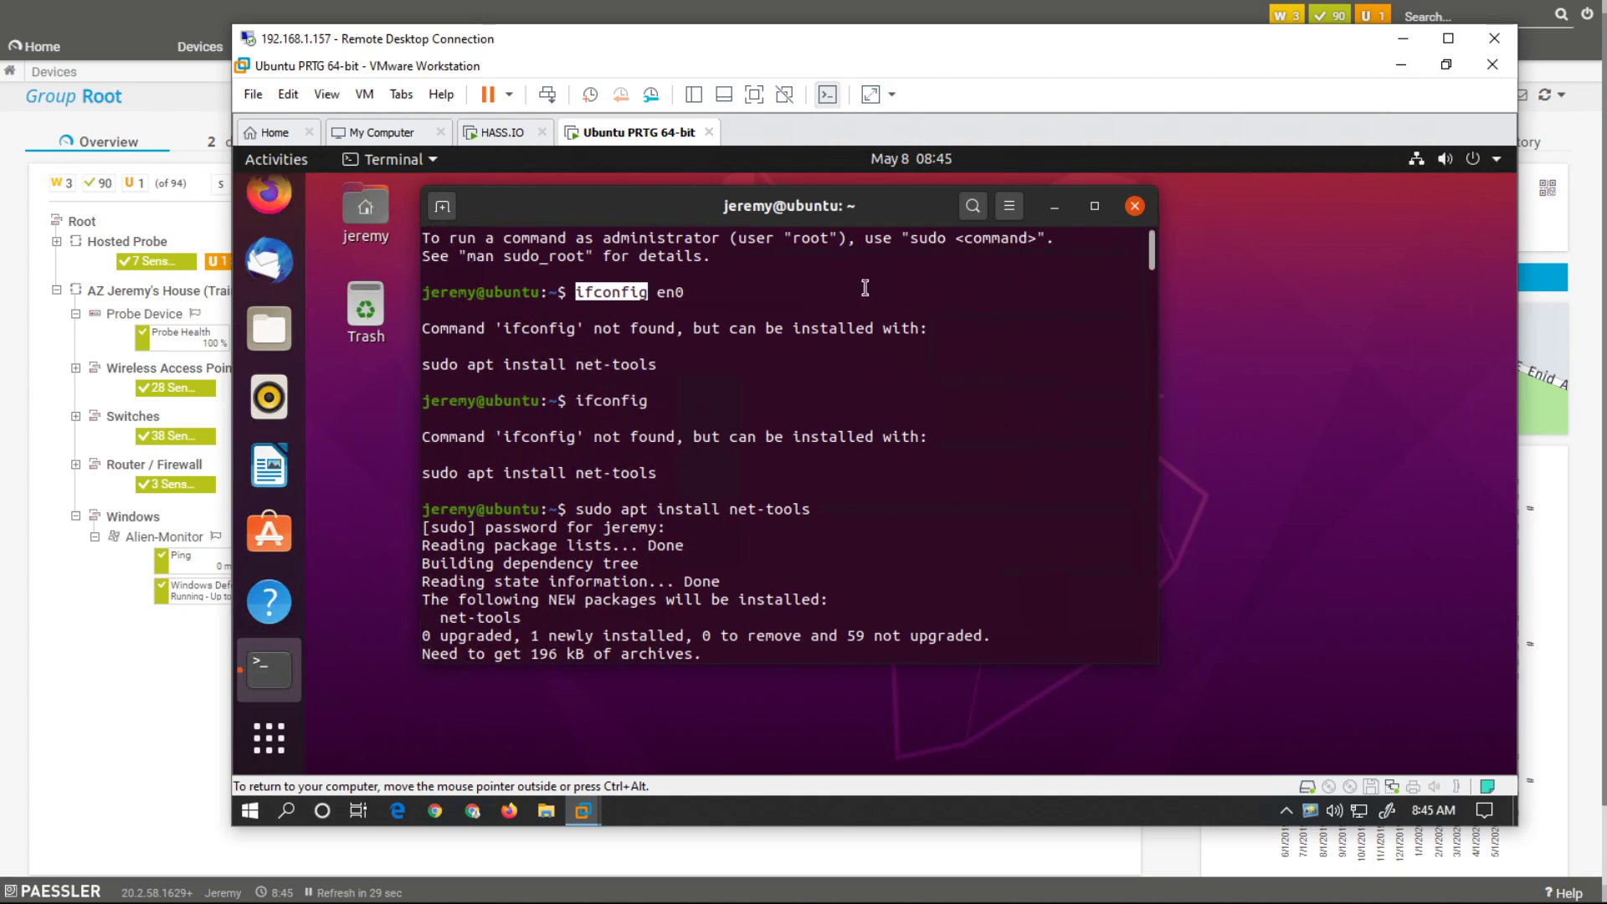
{"action": "scroll", "coordinate": [819, 361], "scroll_direction": "down", "scroll_amount": 2}
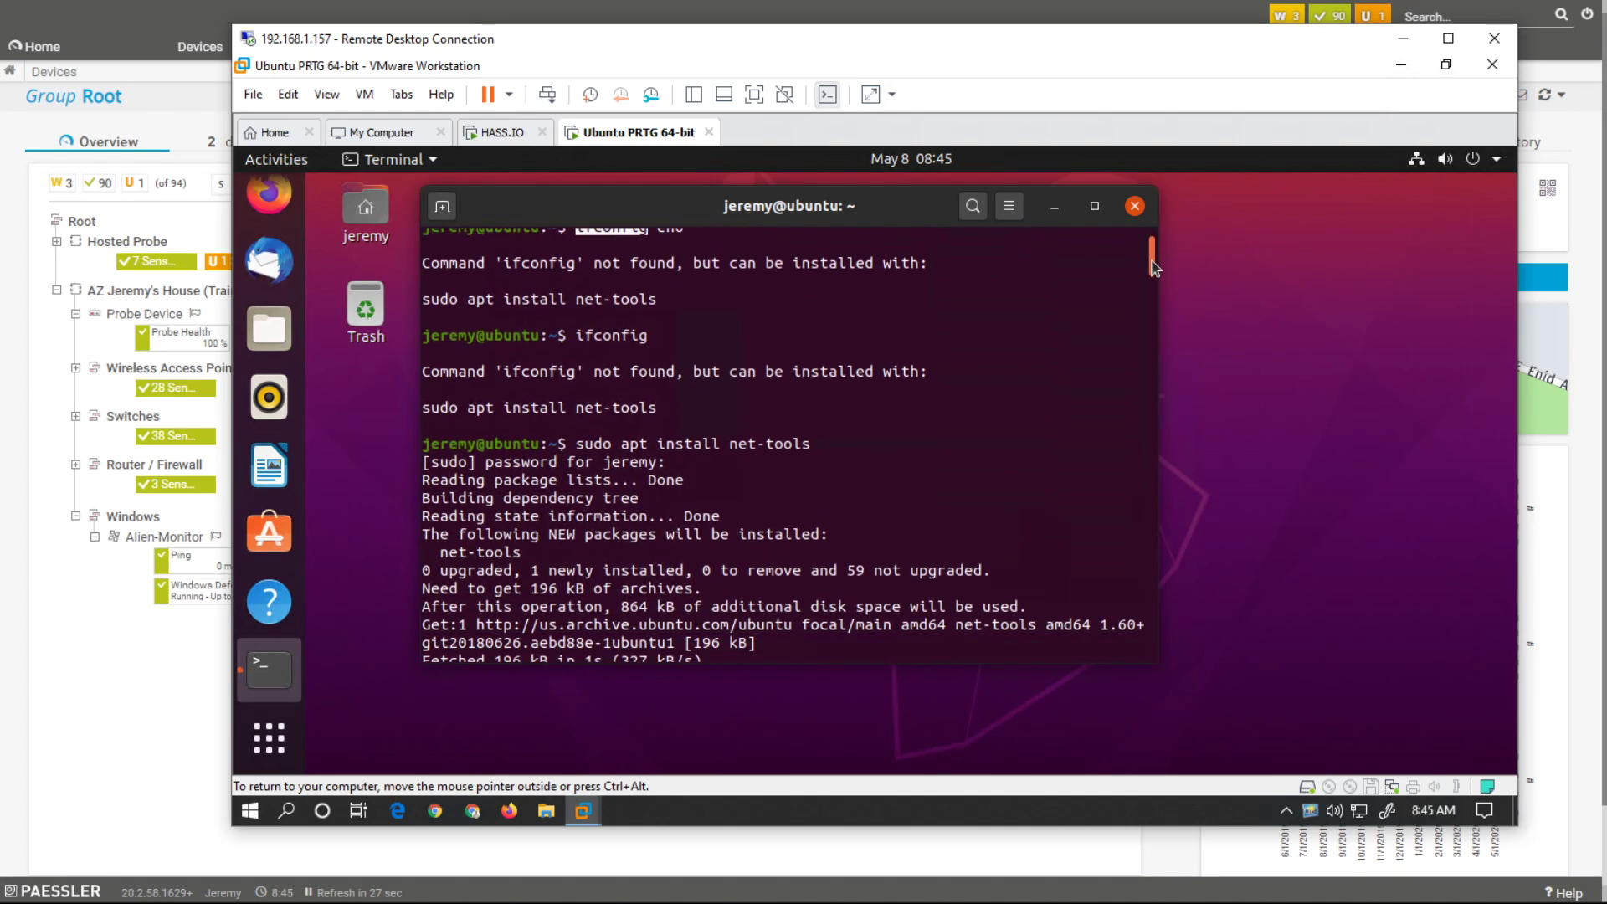
{"action": "left_click_drag", "start_coordinate": [822, 422], "coordinate": [729, 408]}
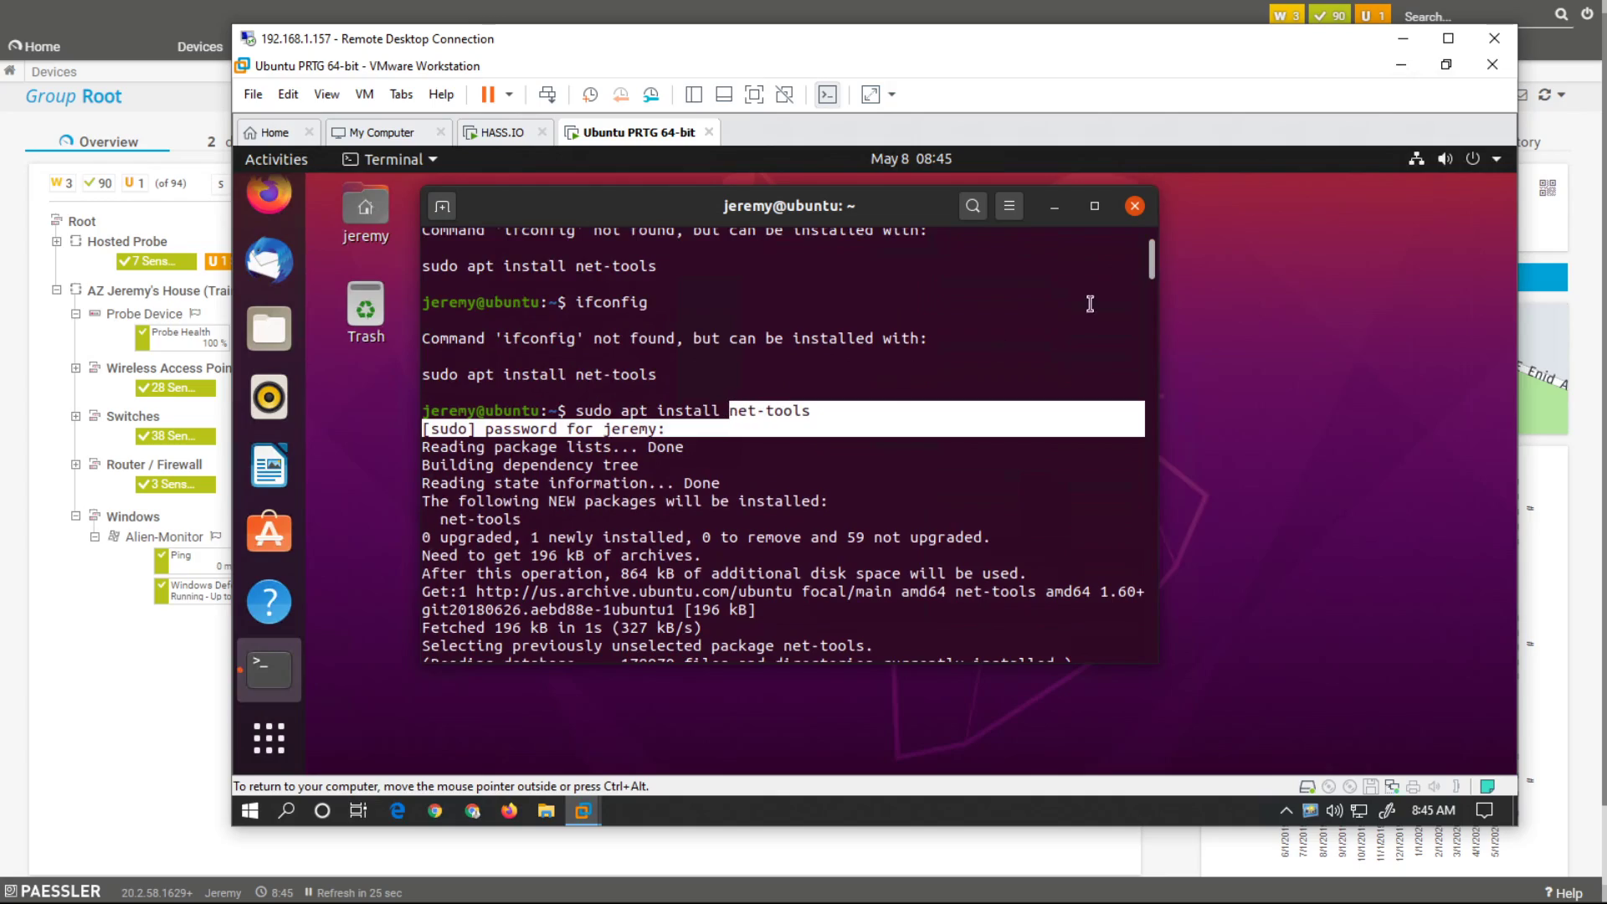
{"action": "left_click_drag", "start_coordinate": [1148, 268], "coordinate": [1142, 319]}
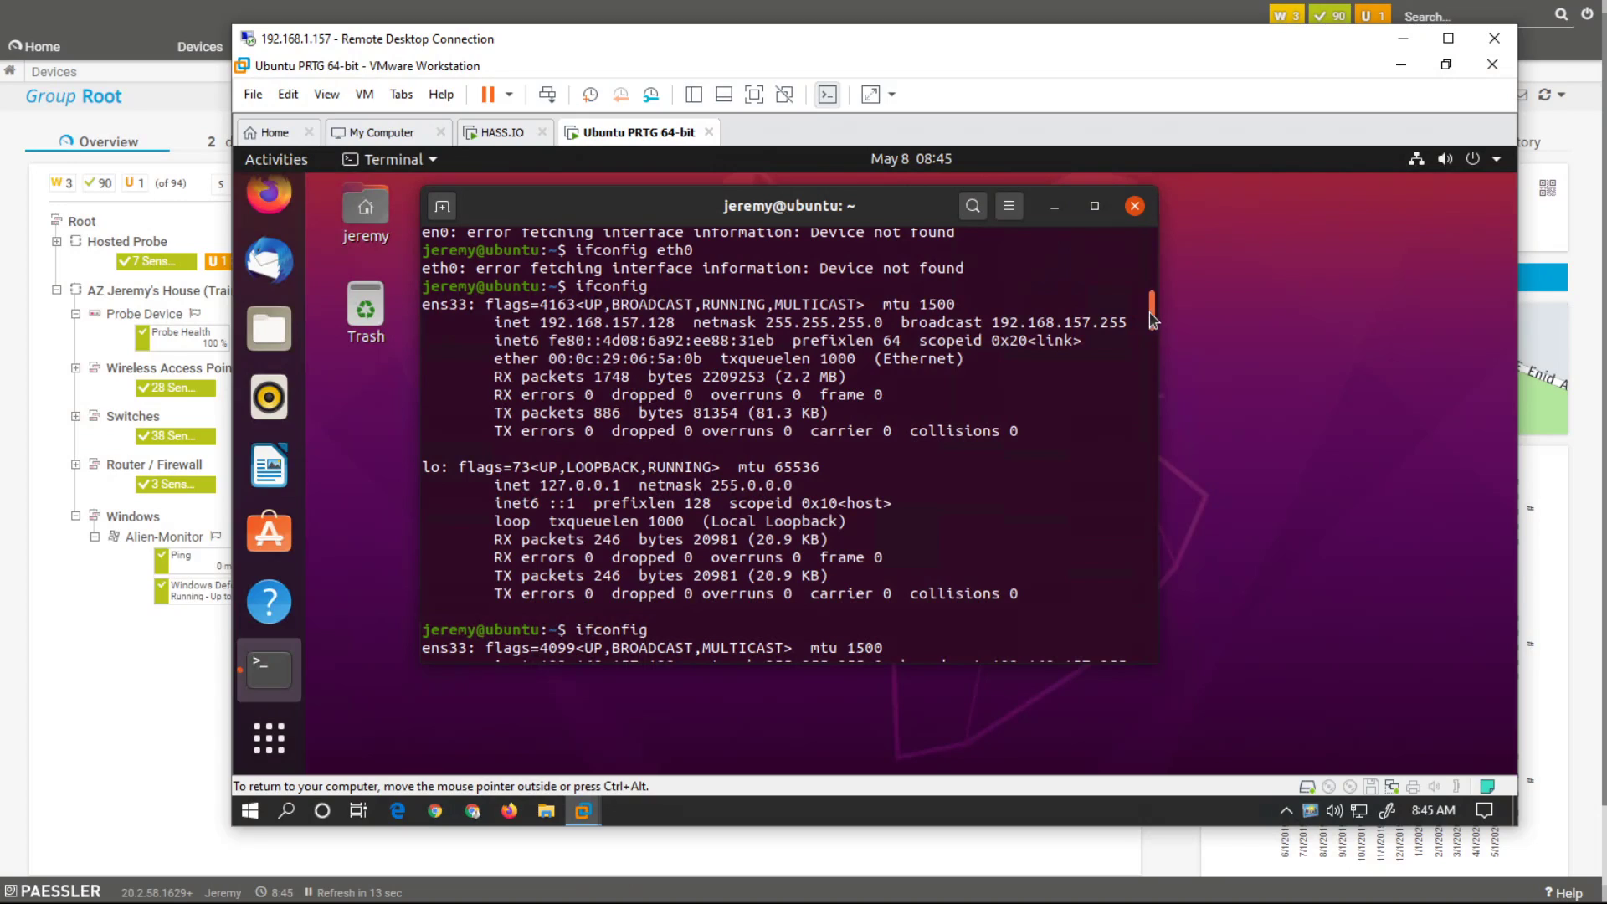
{"action": "left_click_drag", "start_coordinate": [1151, 318], "coordinate": [1152, 431]}
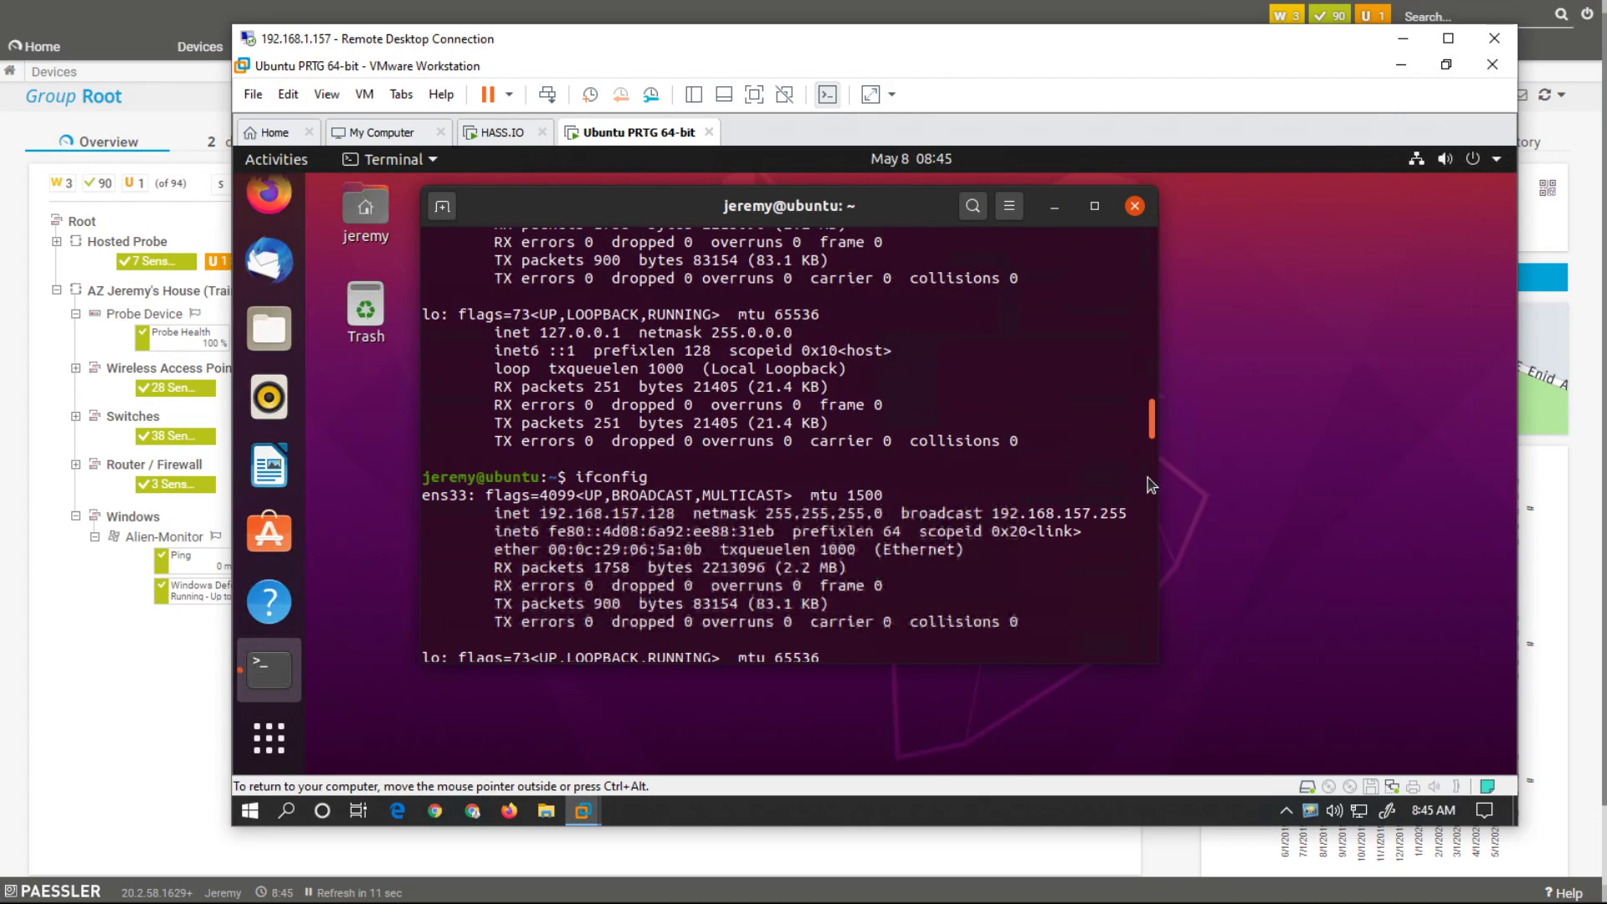
{"action": "left_click_drag", "start_coordinate": [1152, 485], "coordinate": [1151, 538]}
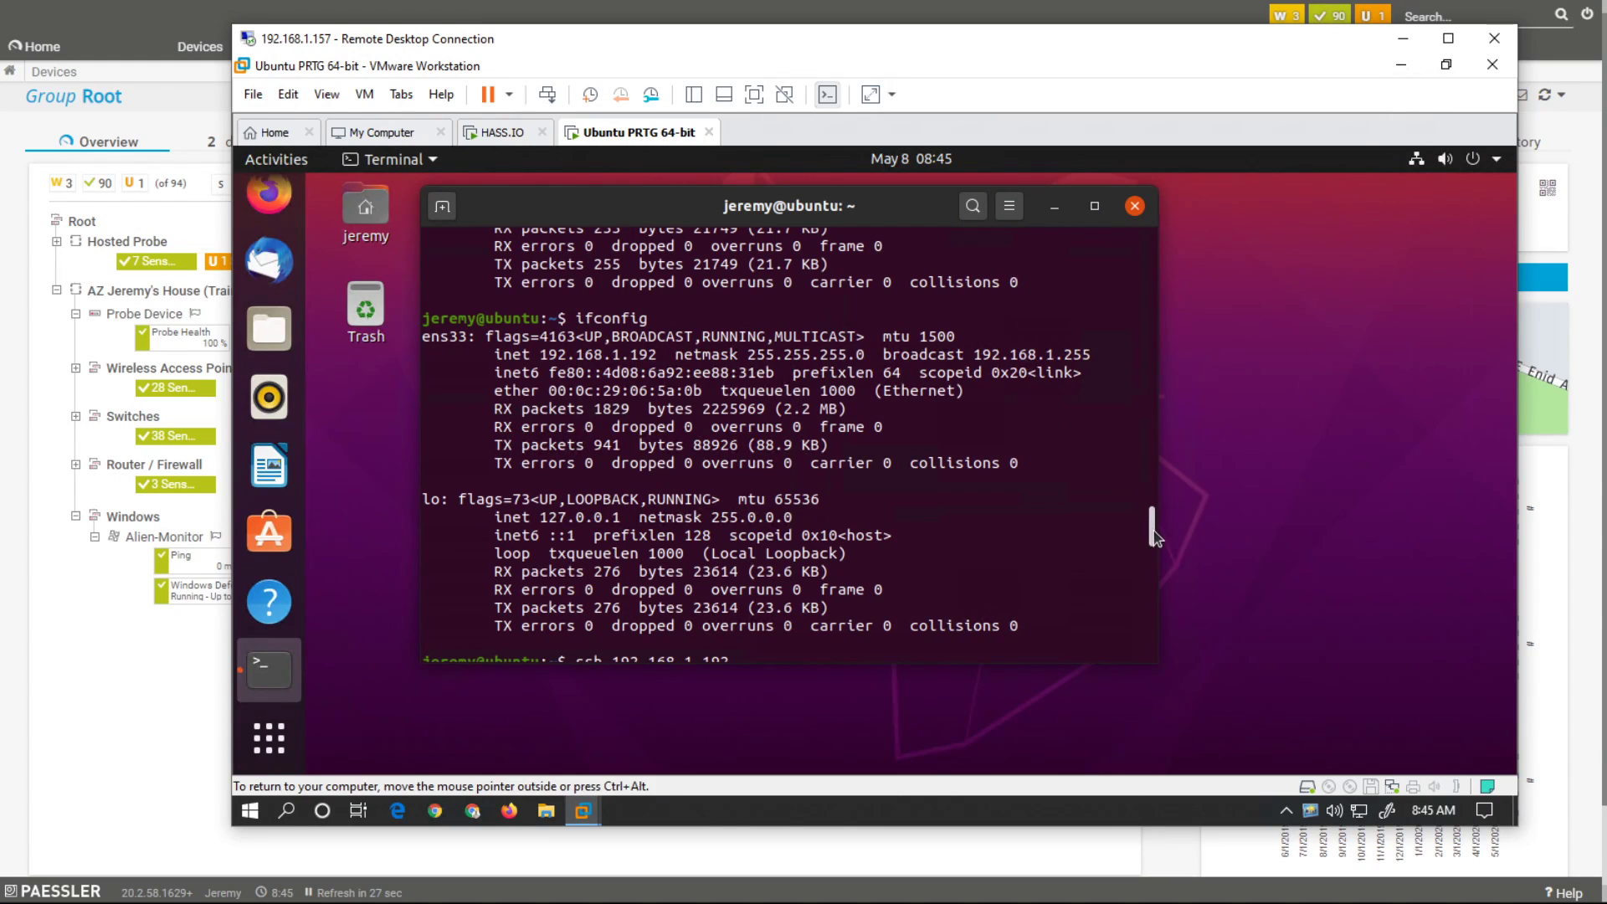
{"action": "scroll", "coordinate": [1151, 527], "scroll_direction": "down", "scroll_amount": 5}
{"action": "scroll", "coordinate": [1153, 549], "scroll_direction": "down", "scroll_amount": 3}
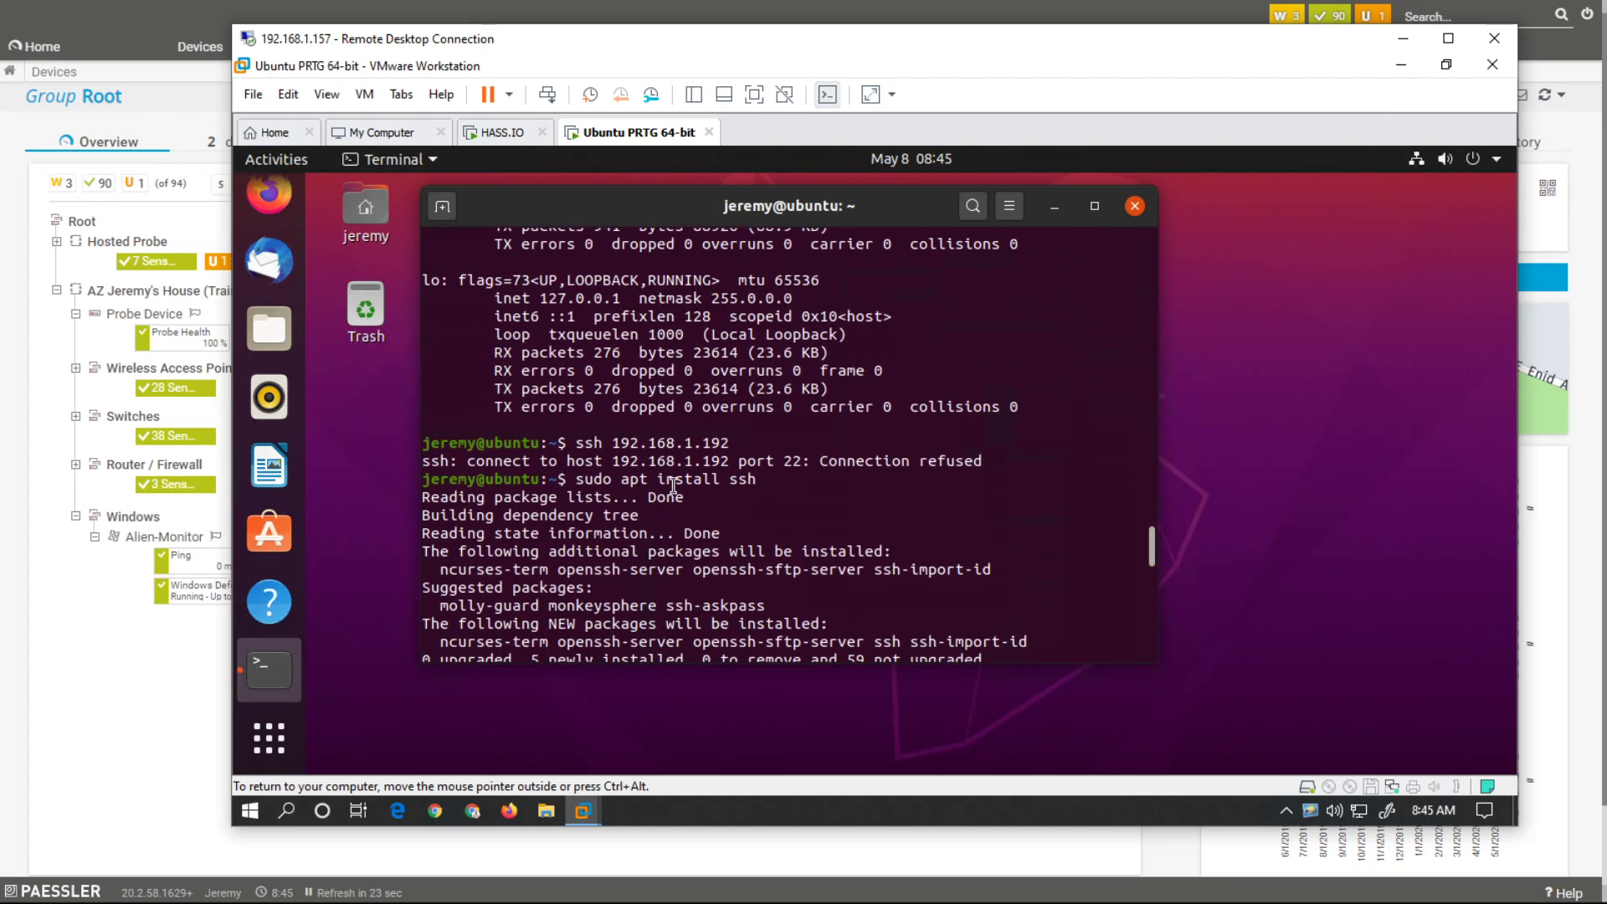
Highlight the sudo apt install ssh command, then return to the PRTG device overview
{"action": "left_click_drag", "start_coordinate": [783, 485], "coordinate": [574, 478]}
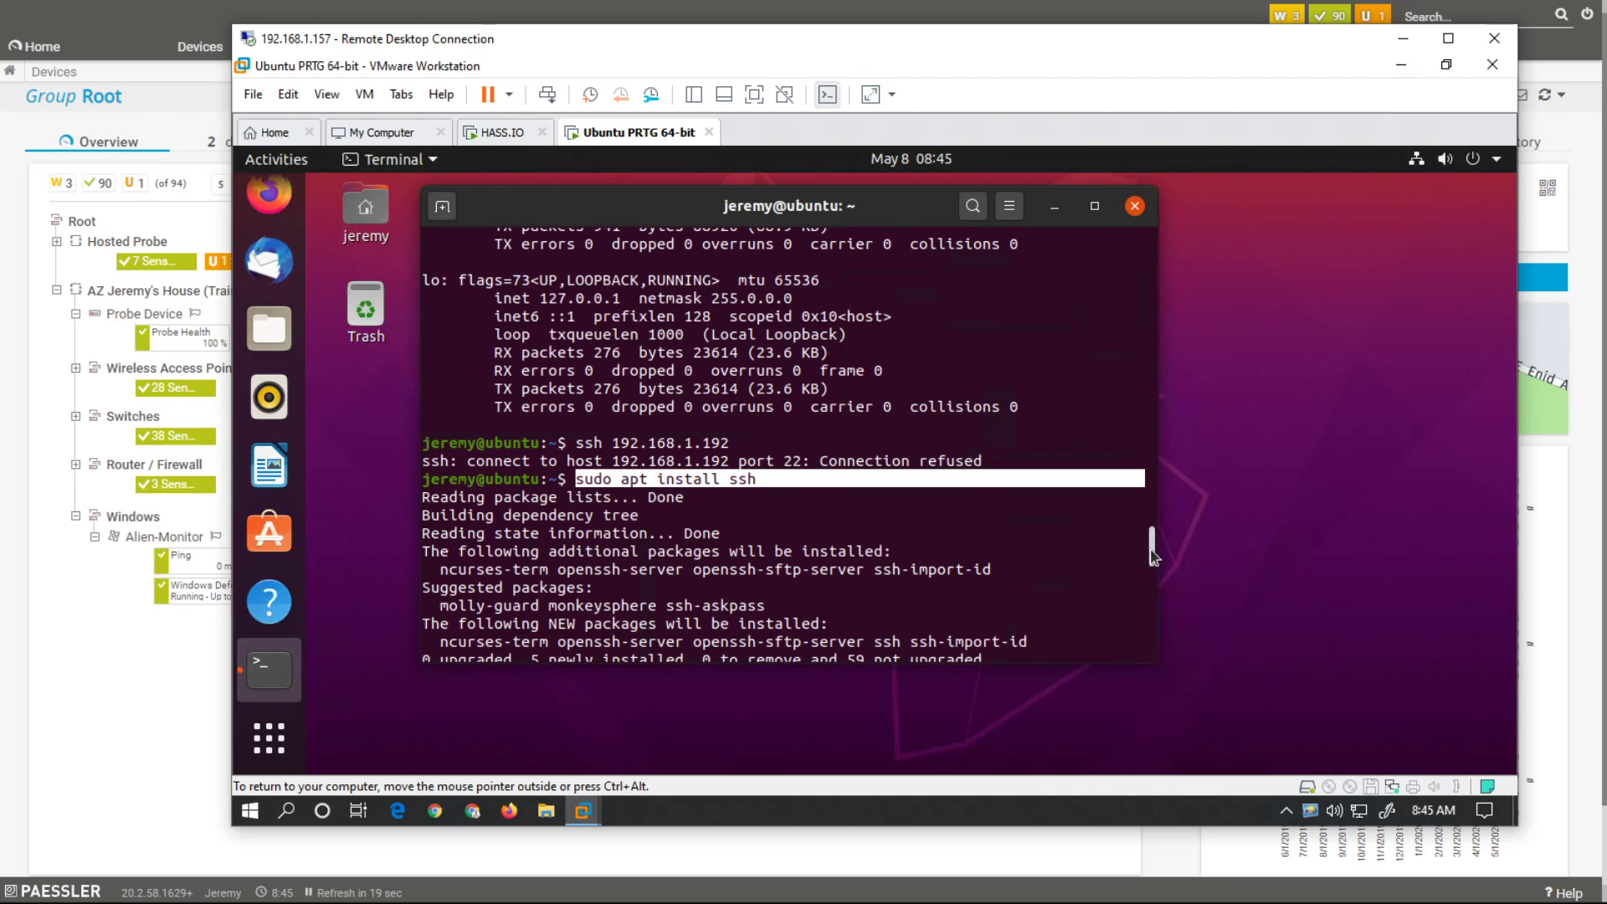
{"action": "scroll", "coordinate": [1152, 552], "scroll_direction": "down", "scroll_amount": 1}
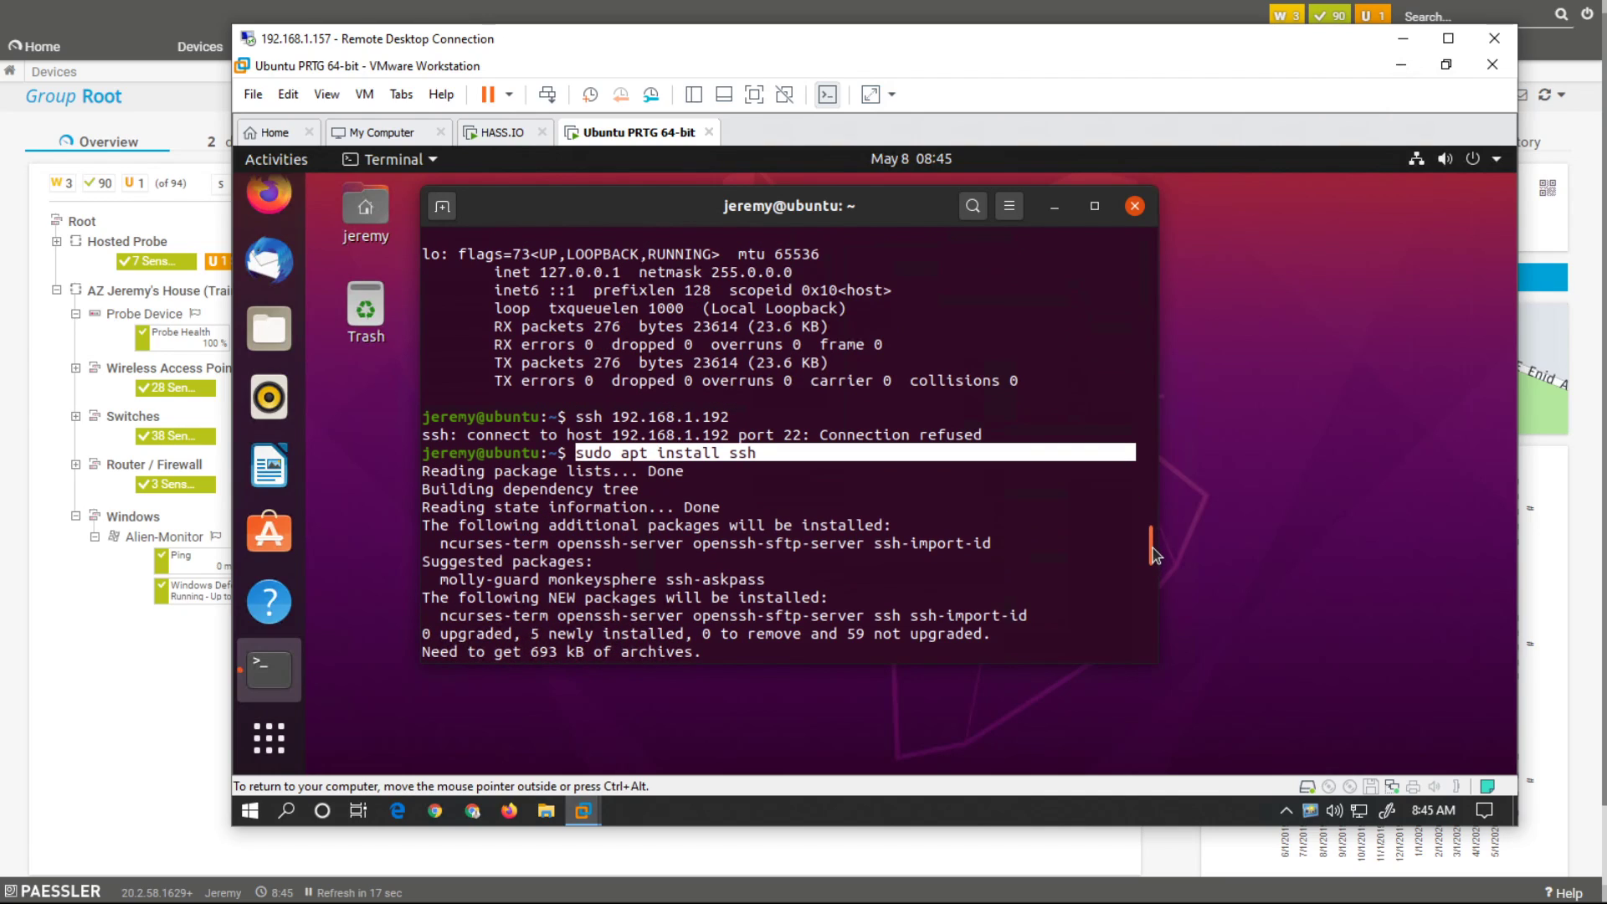
{"action": "scroll", "coordinate": [1153, 552], "scroll_direction": "up", "scroll_amount": 5}
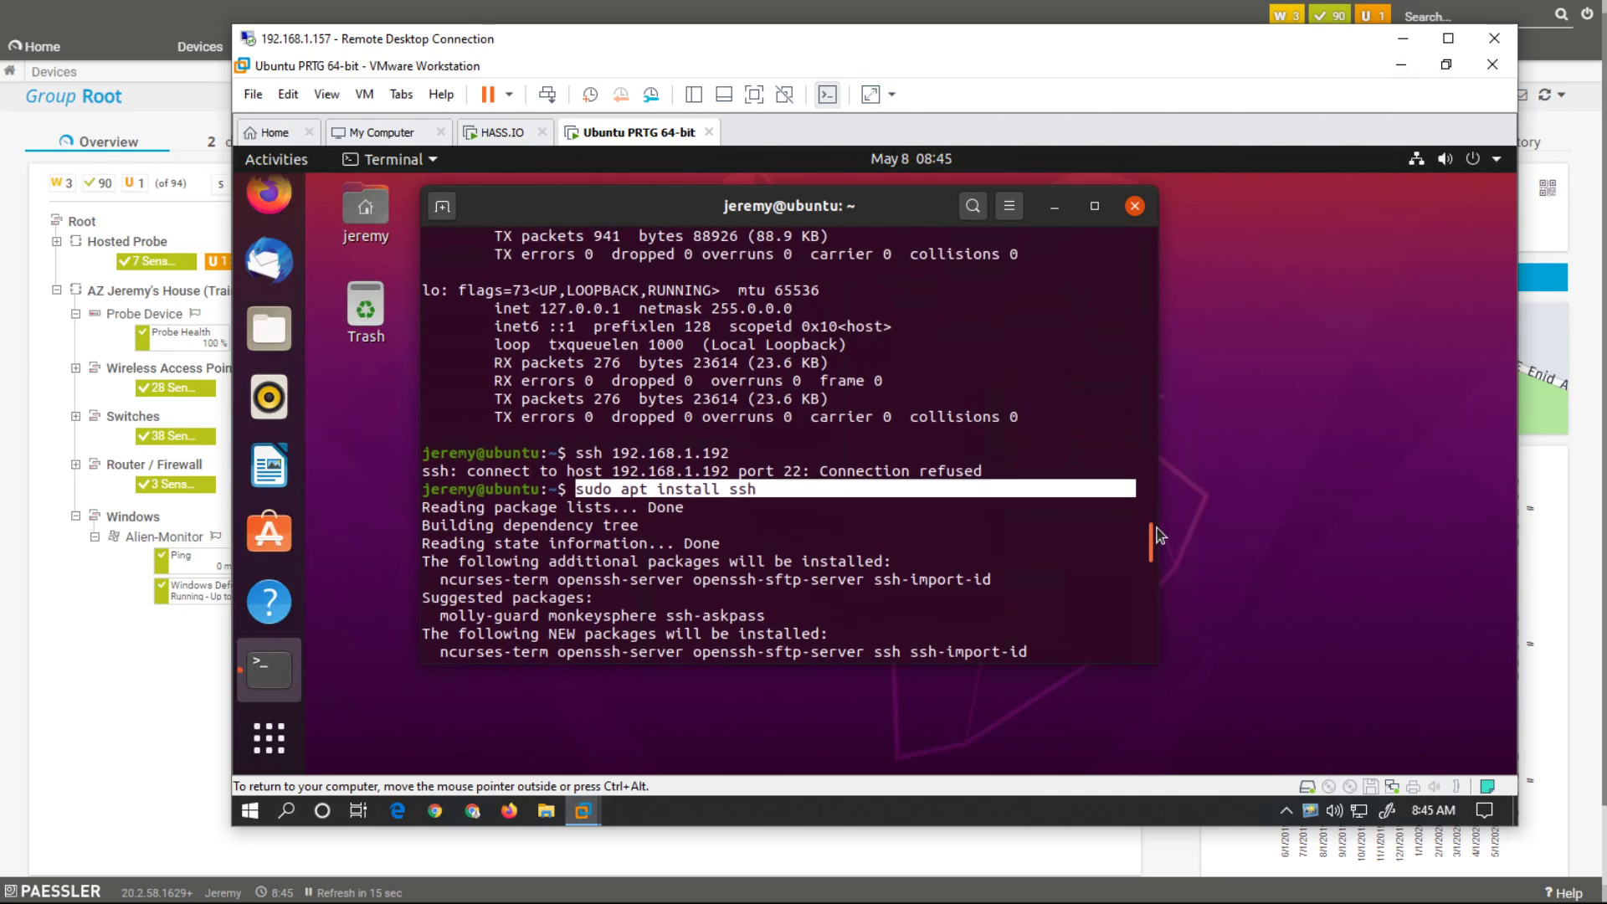
{"action": "scroll", "coordinate": [1118, 242], "scroll_direction": "down", "scroll_amount": 8}
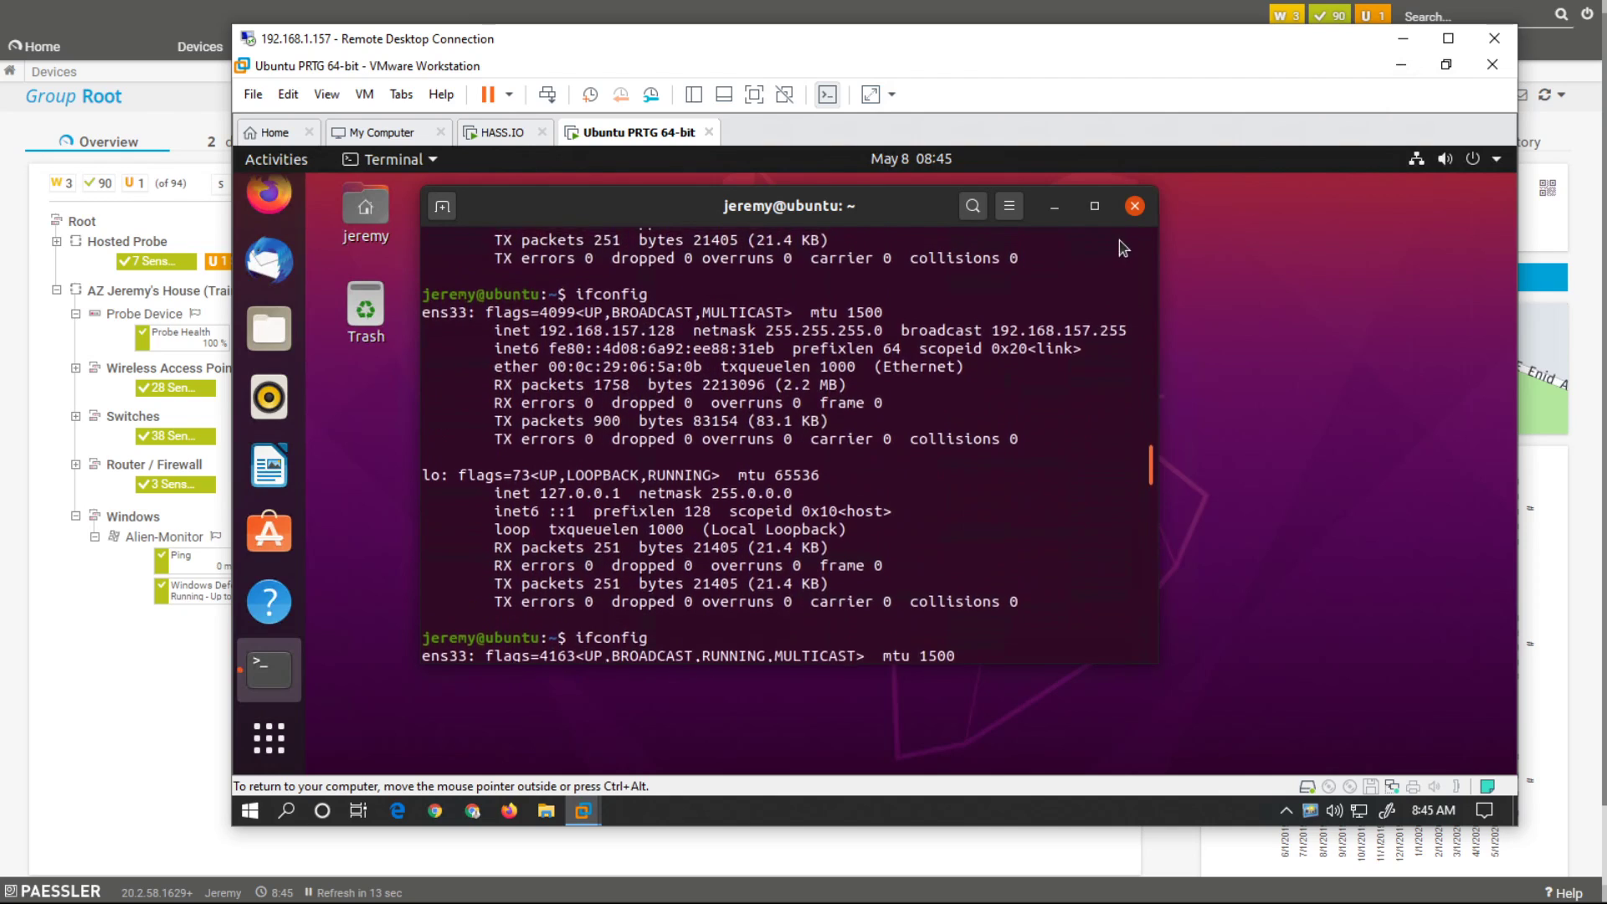
{"action": "scroll", "coordinate": [1110, 556], "scroll_direction": "down", "scroll_amount": 8}
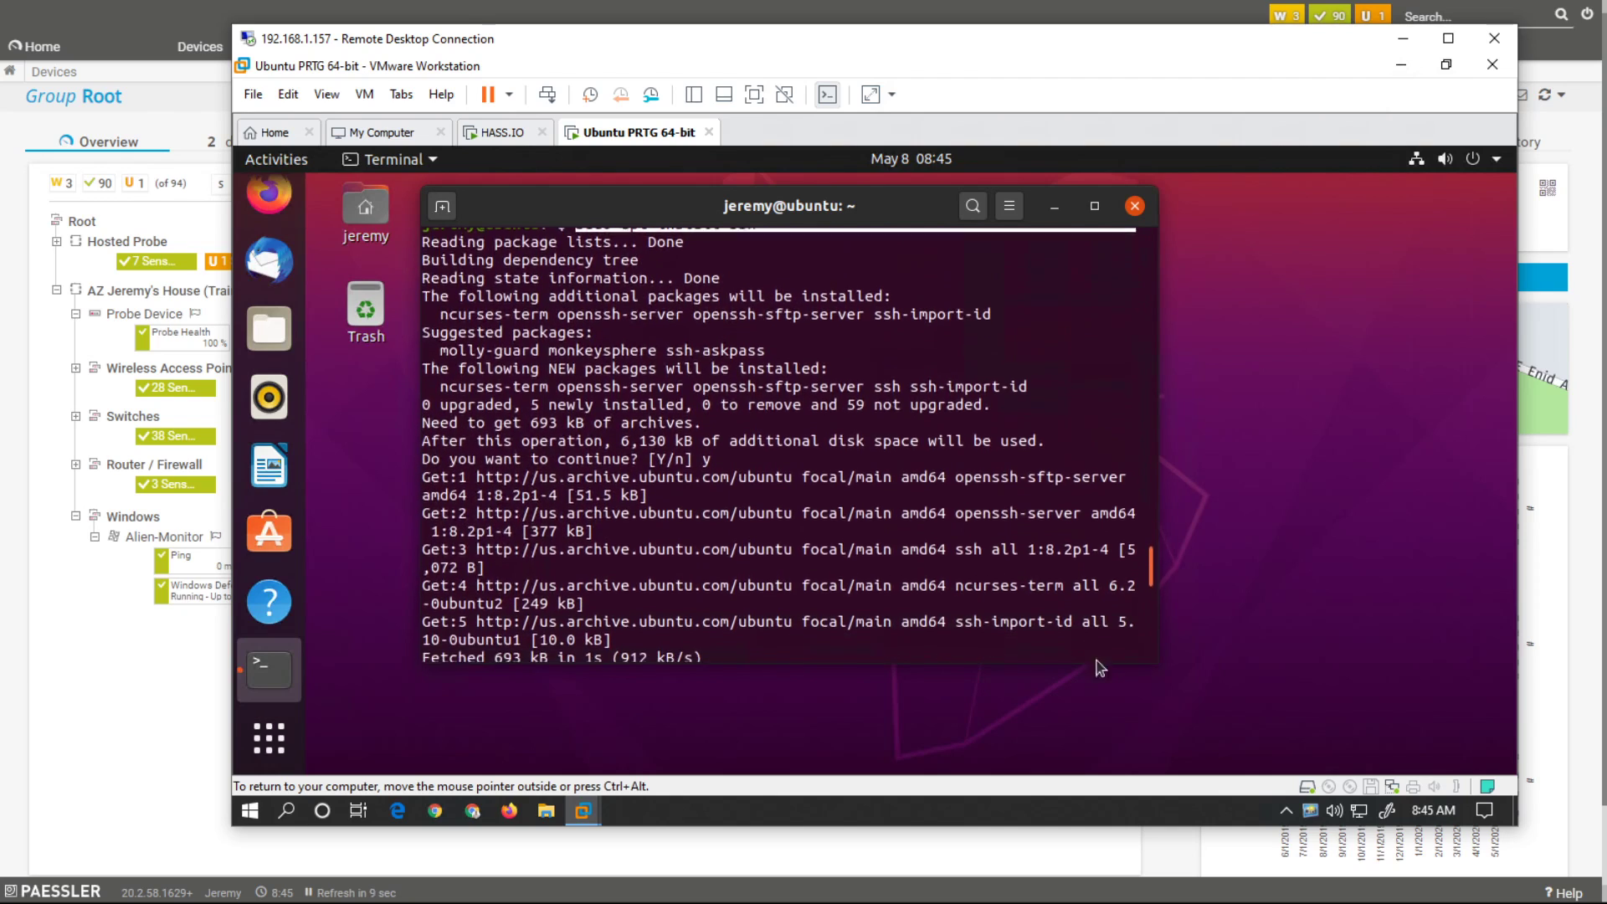
{"action": "left_click", "coordinate": [77, 630]}
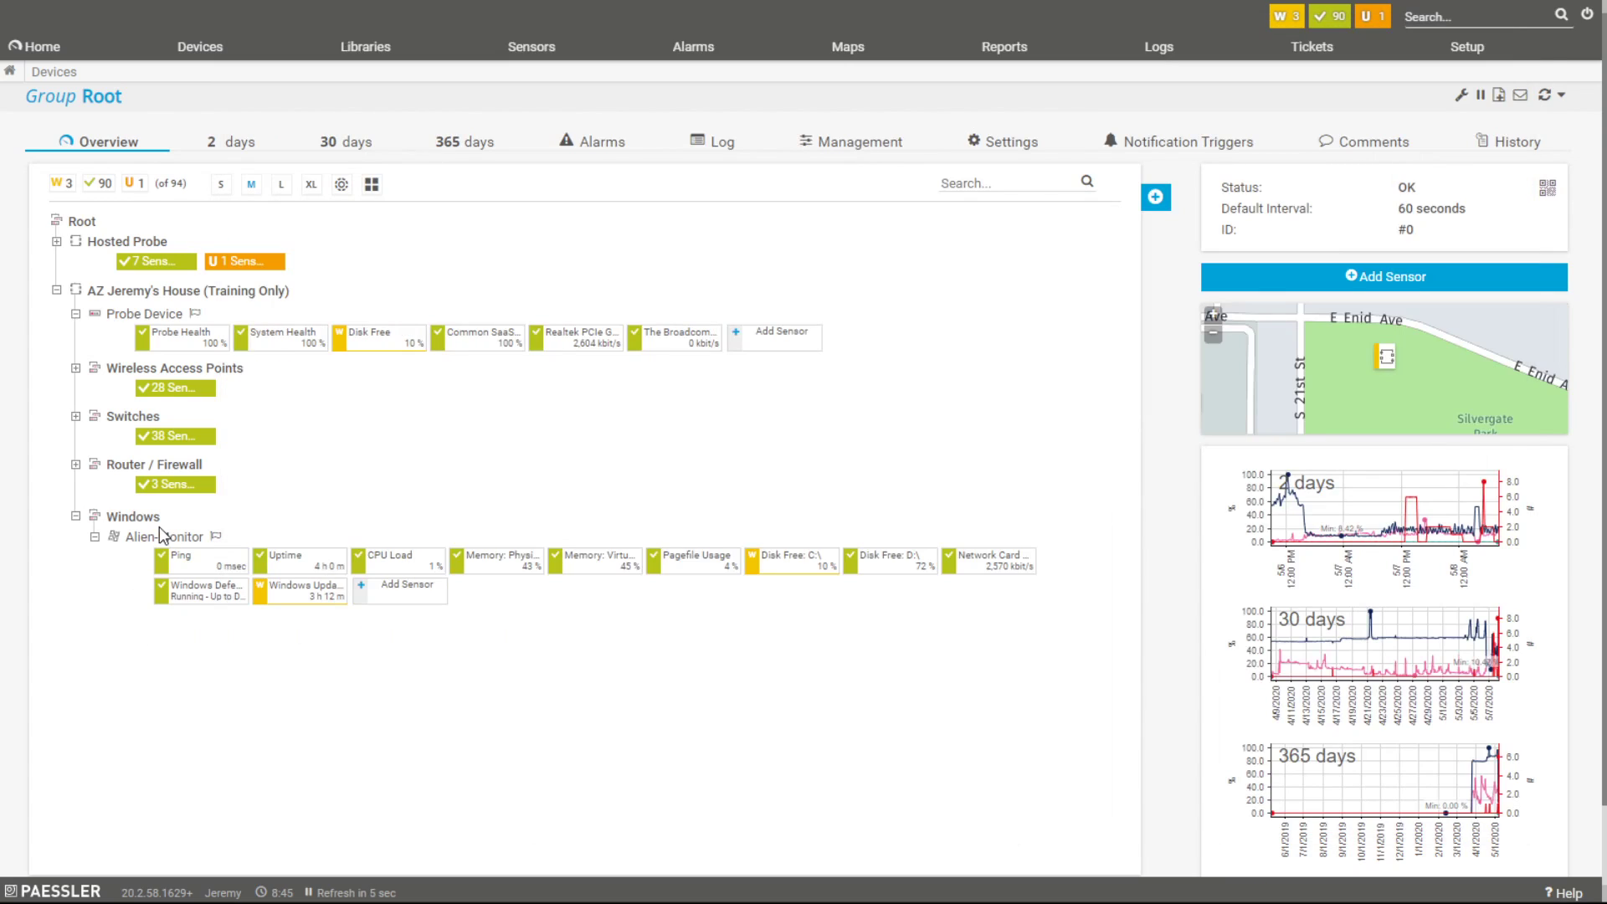
Collapse the Windows group and add a new group named Linux under the AZ training site
{"action": "left_click", "coordinate": [77, 516]}
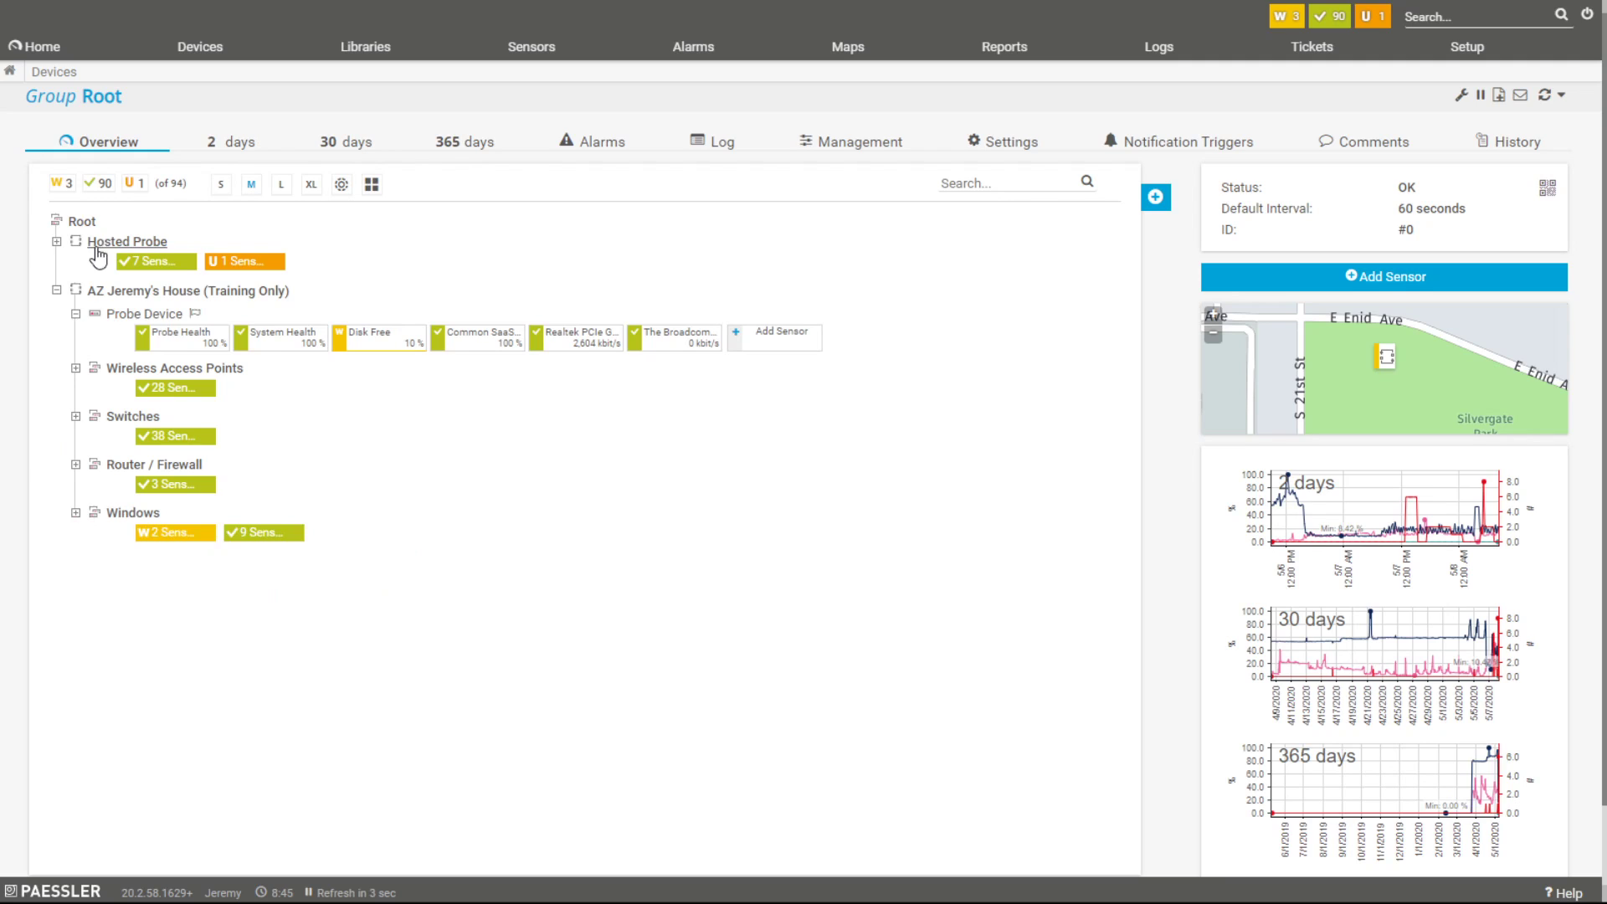
{"action": "right_click", "coordinate": [101, 303]}
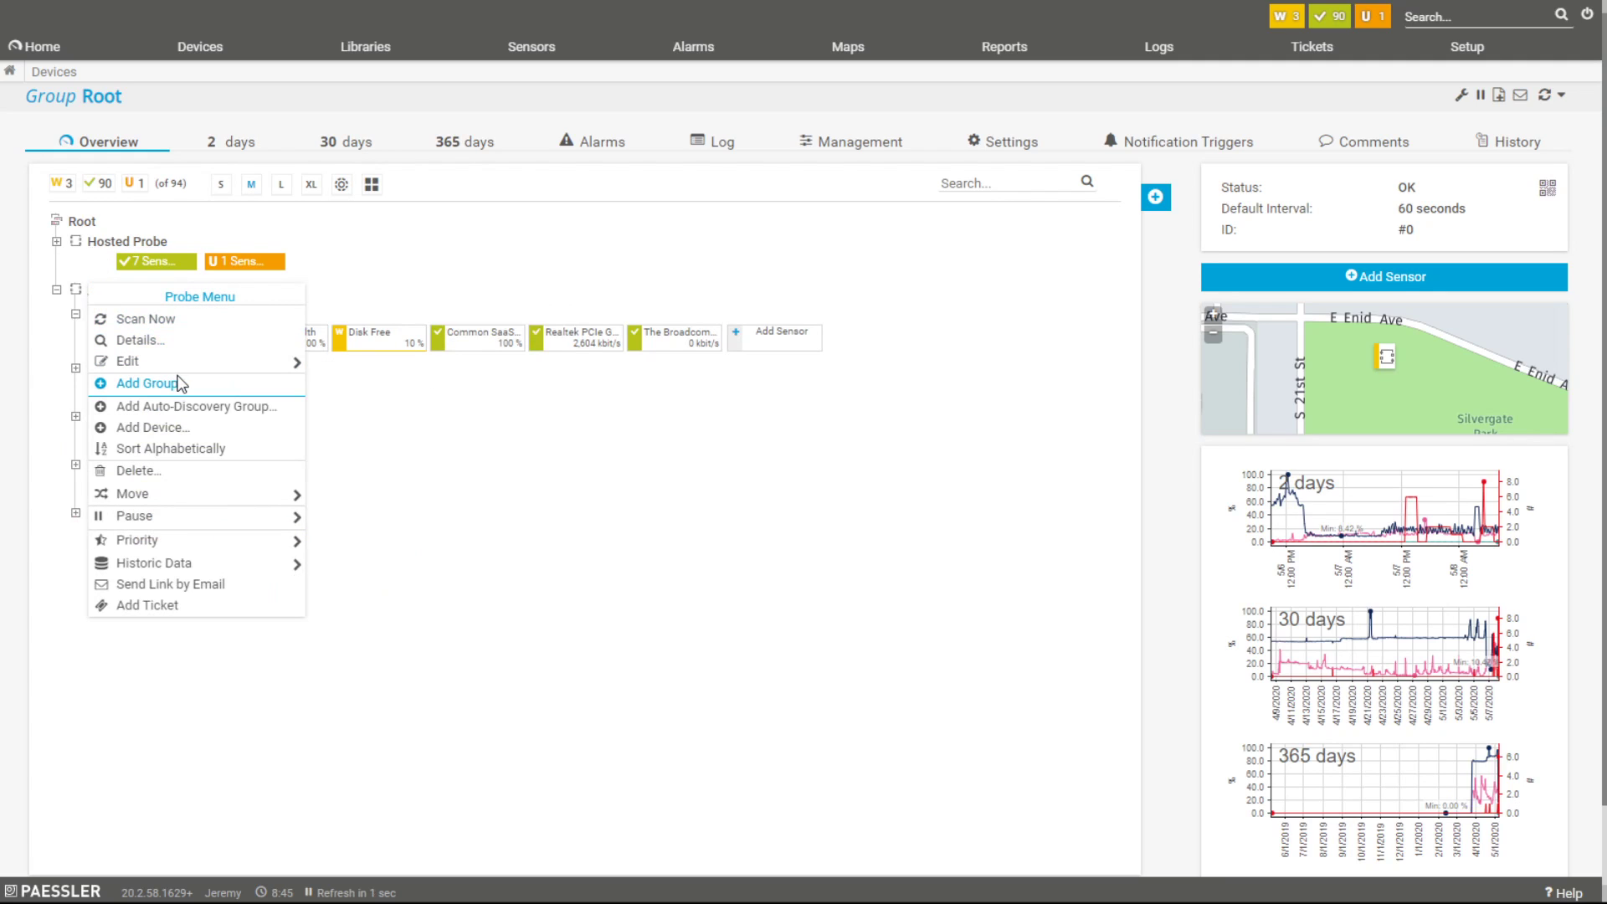
{"action": "left_click", "coordinate": [221, 393]}
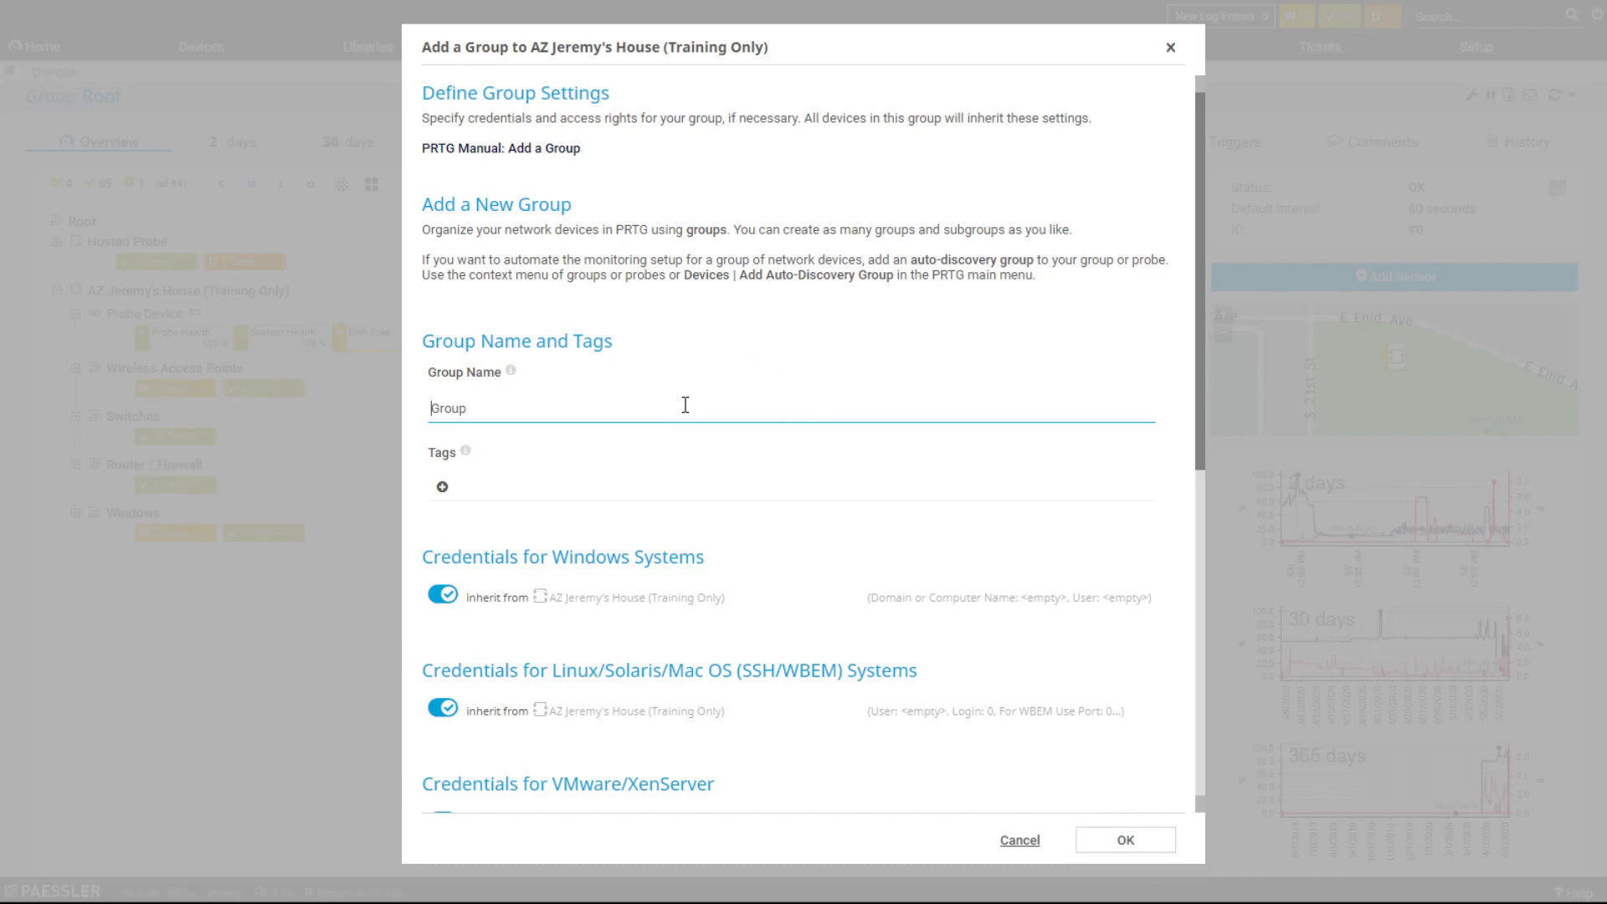
{"action": "key", "text": "ctrl+a"}
{"action": "type", "text": "L"}
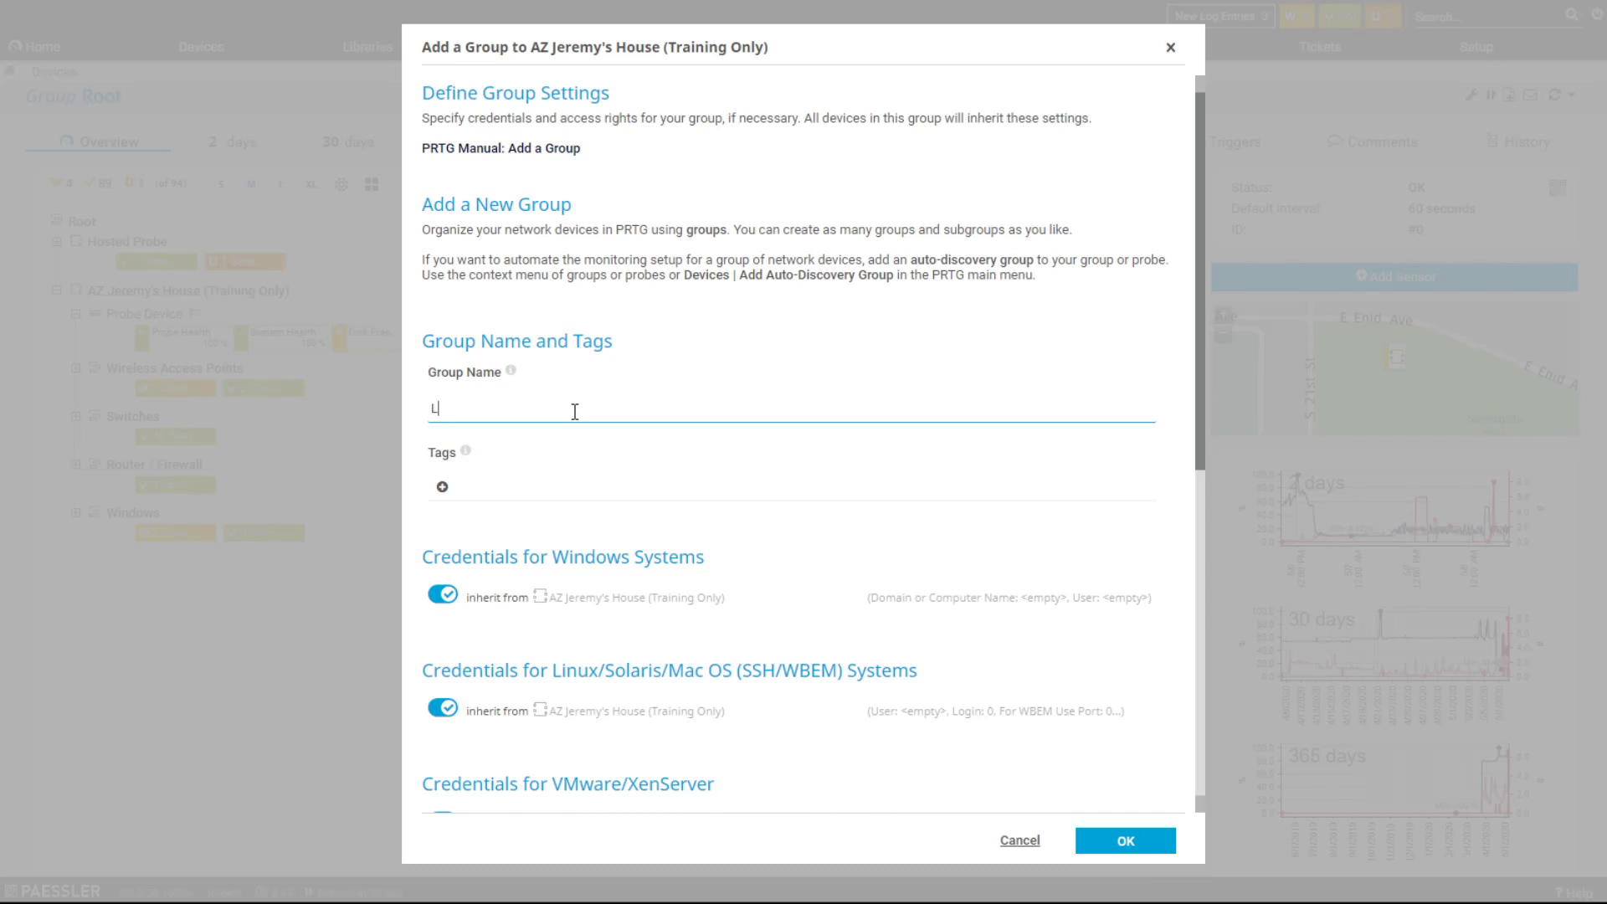
{"action": "scroll", "coordinate": [536, 395], "scroll_direction": "down", "scroll_amount": 3}
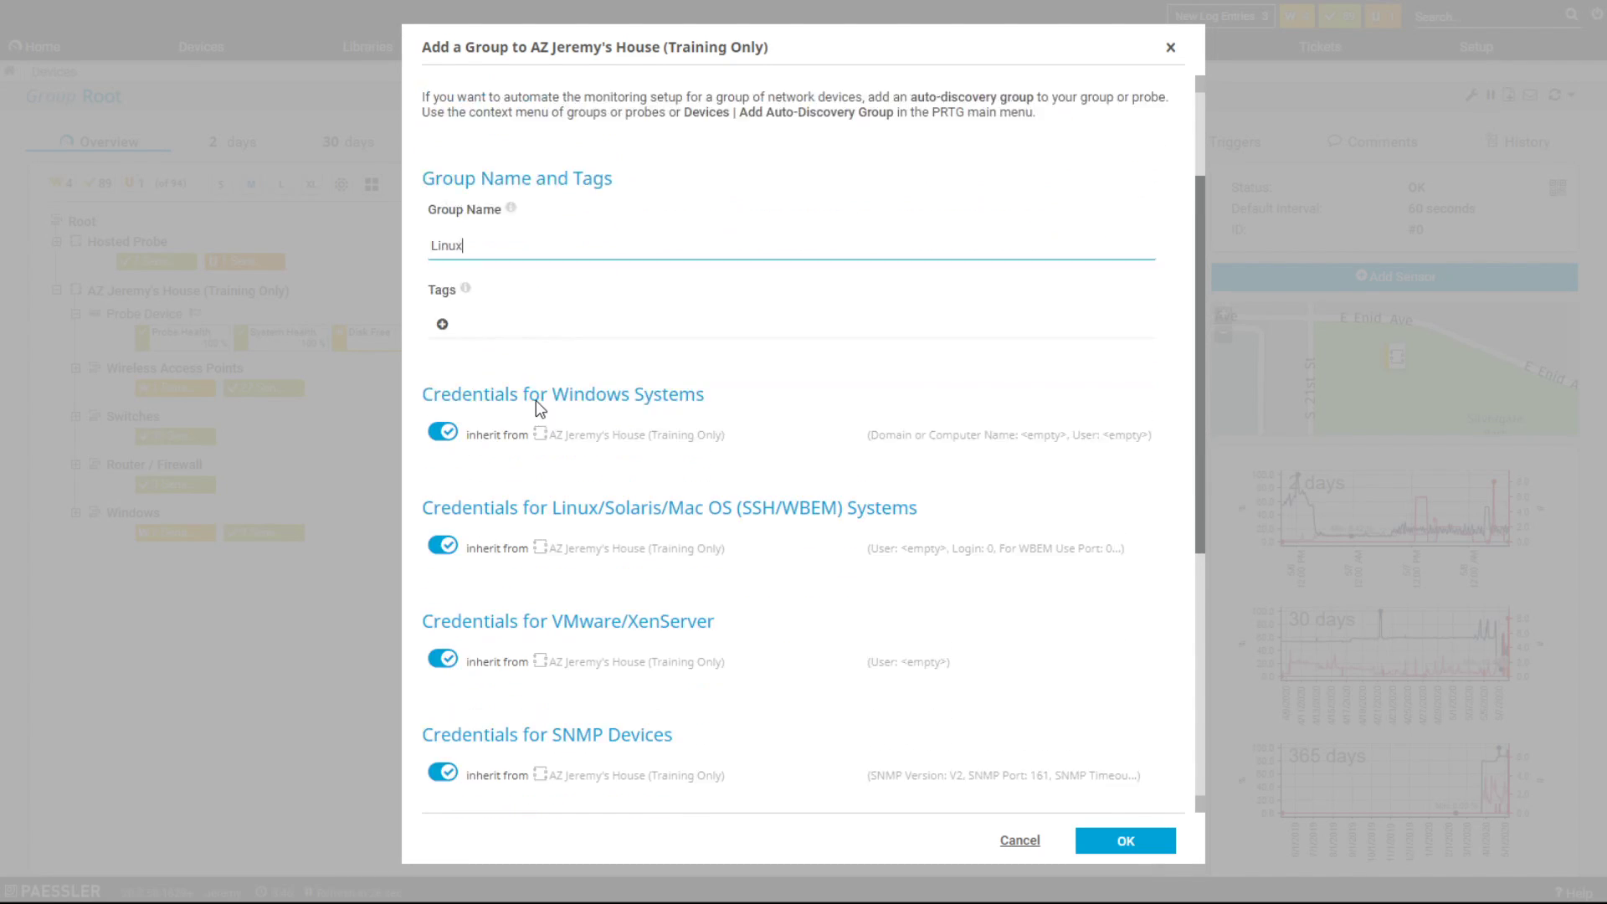
{"action": "double_click", "coordinate": [436, 445]}
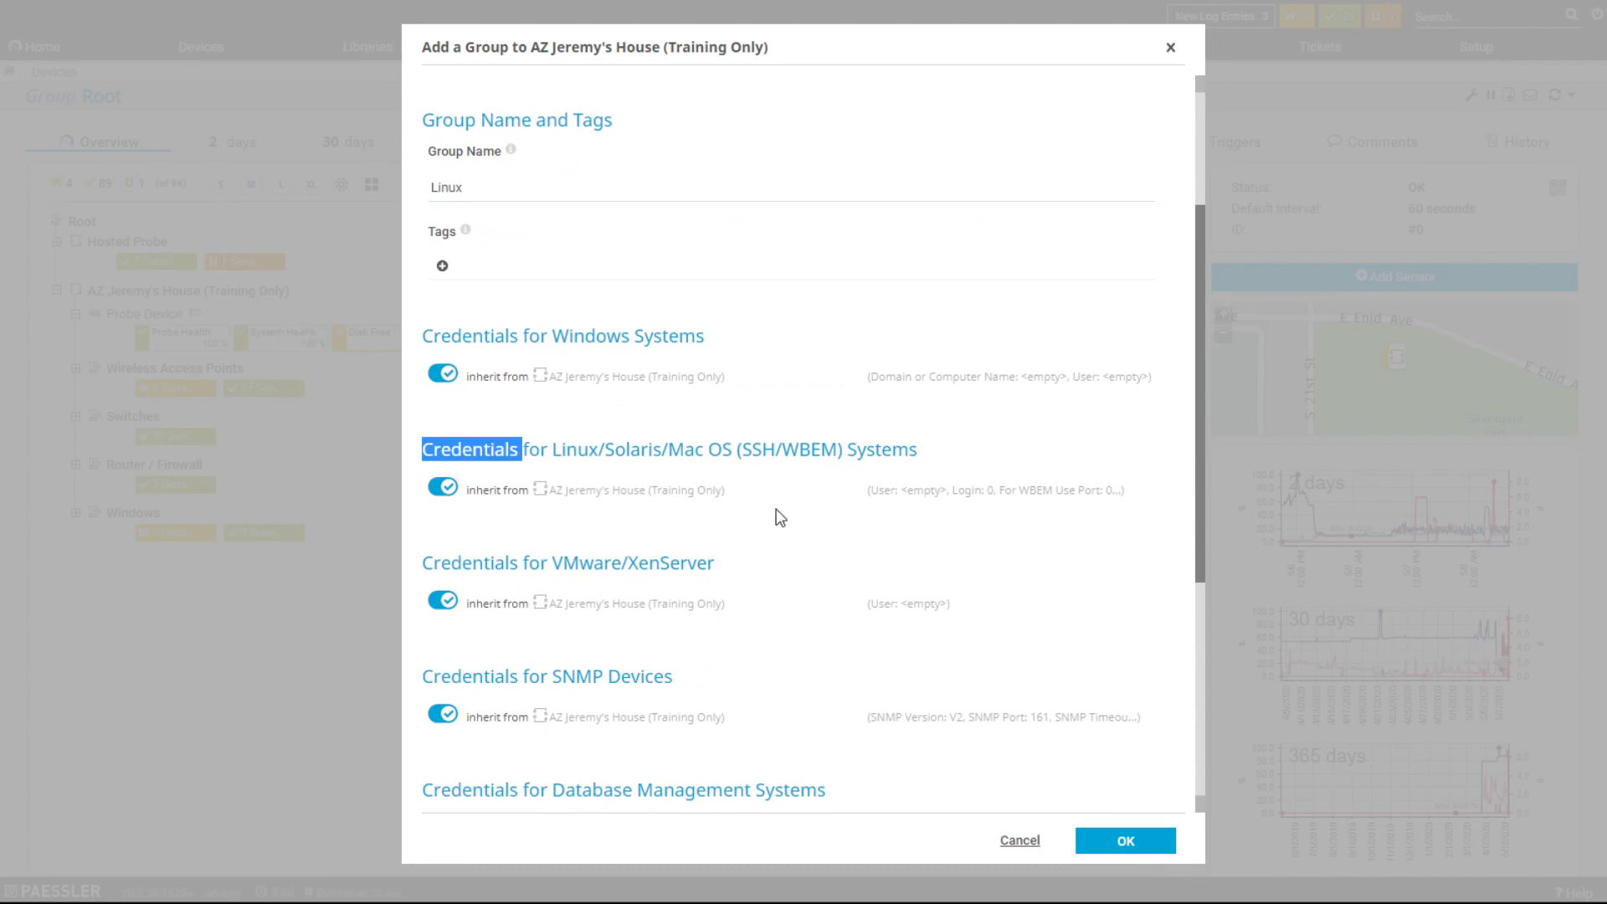
Turn off Linux credential inheritance and enter the SSH user name and login password
{"action": "left_click", "coordinate": [446, 492]}
{"action": "scroll", "coordinate": [793, 520], "scroll_direction": "down", "scroll_amount": 5}
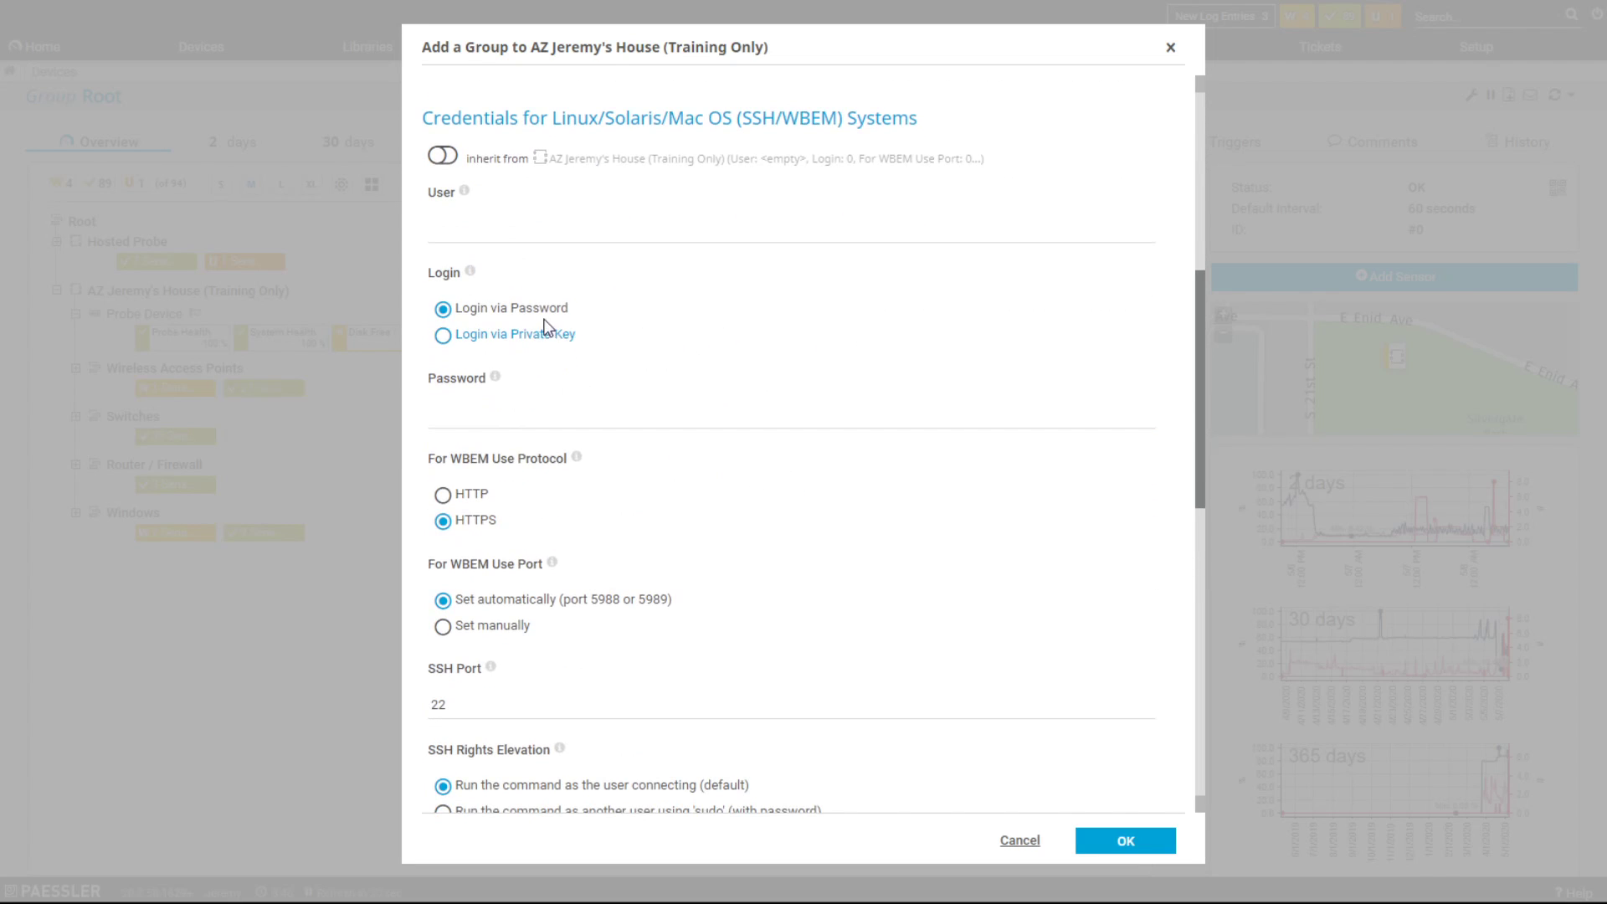
{"action": "left_click", "coordinate": [514, 234]}
{"action": "type", "text": "jeremy"}
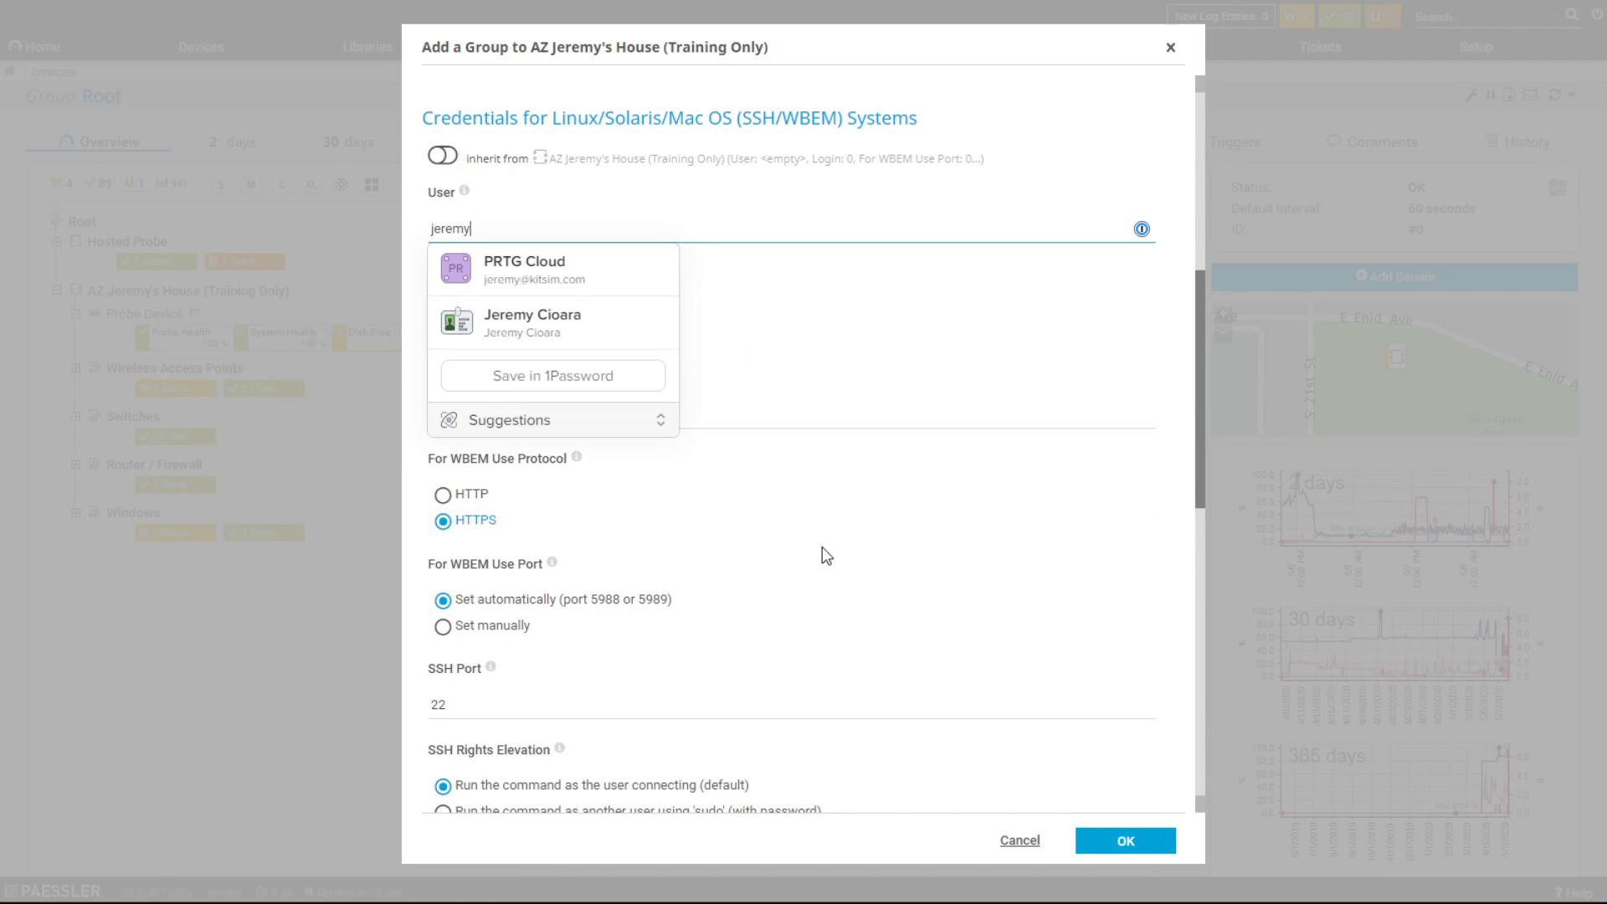
{"action": "left_click", "coordinate": [825, 561]}
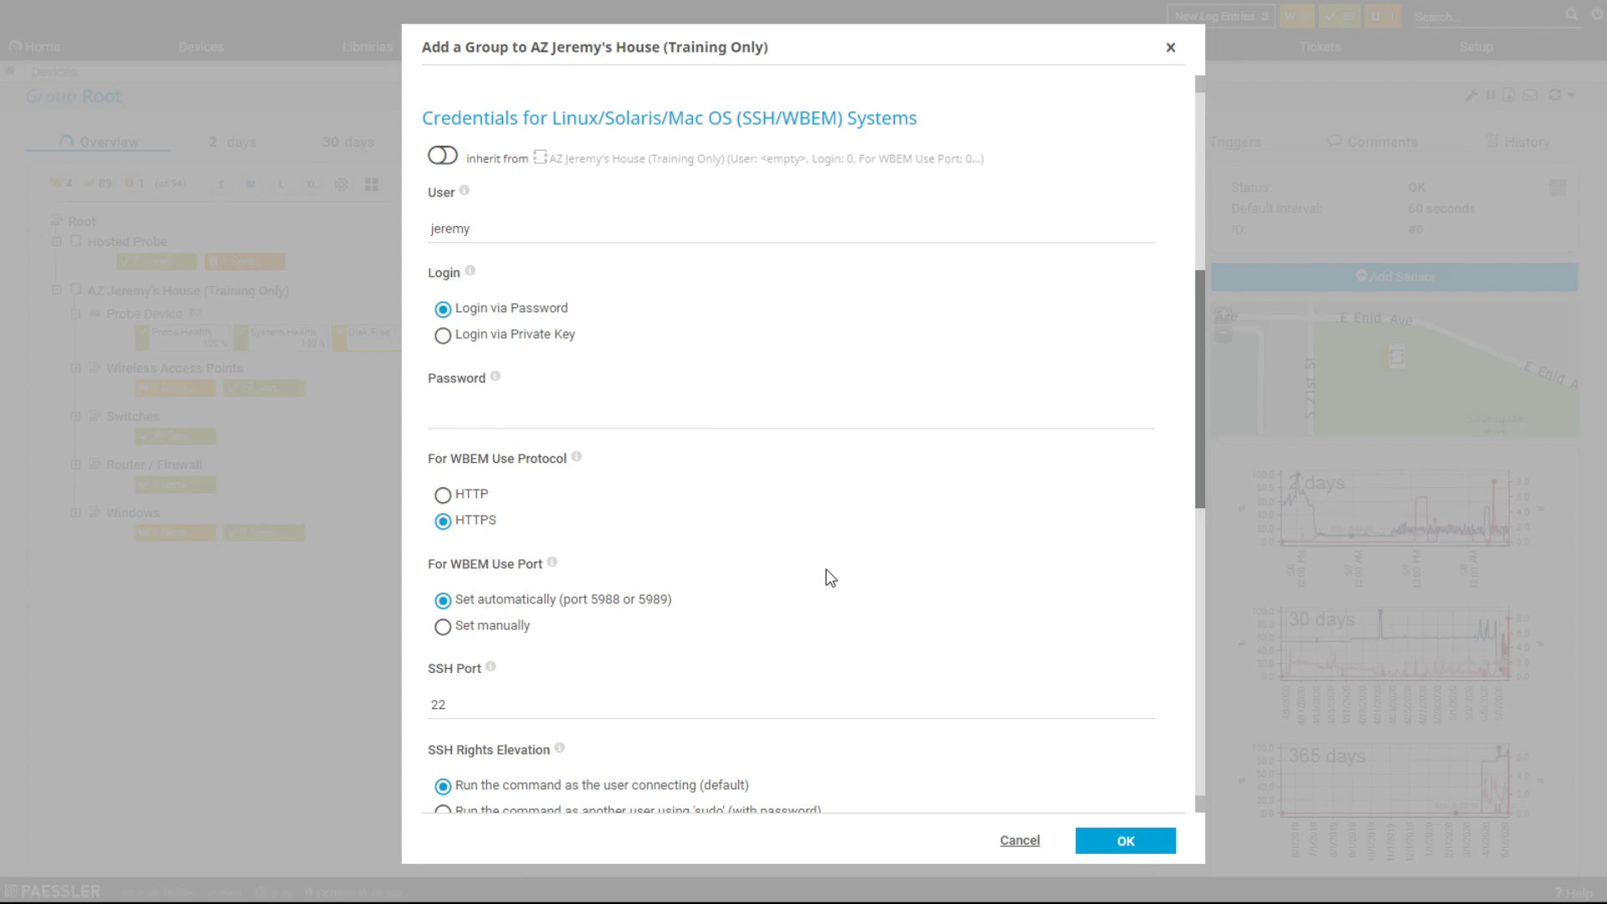
{"action": "scroll", "coordinate": [598, 686], "scroll_direction": "down", "scroll_amount": 3}
{"action": "scroll", "coordinate": [585, 653], "scroll_direction": "down", "scroll_amount": 4}
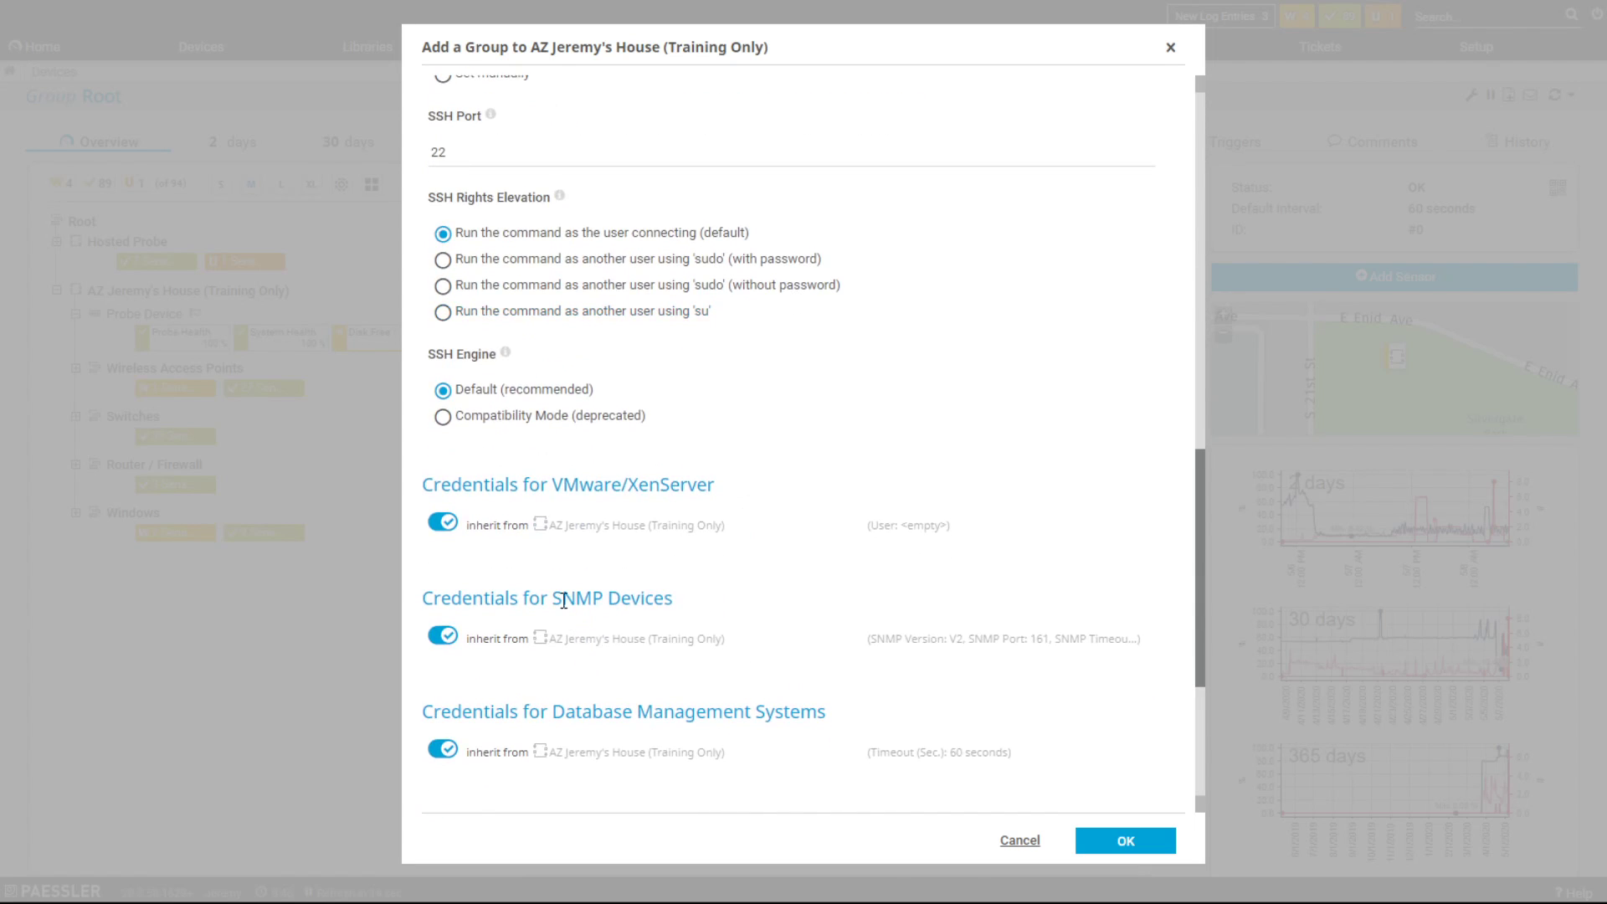
{"action": "scroll", "coordinate": [556, 577], "scroll_direction": "up", "scroll_amount": 4}
{"action": "scroll", "coordinate": [504, 410], "scroll_direction": "up", "scroll_amount": 1}
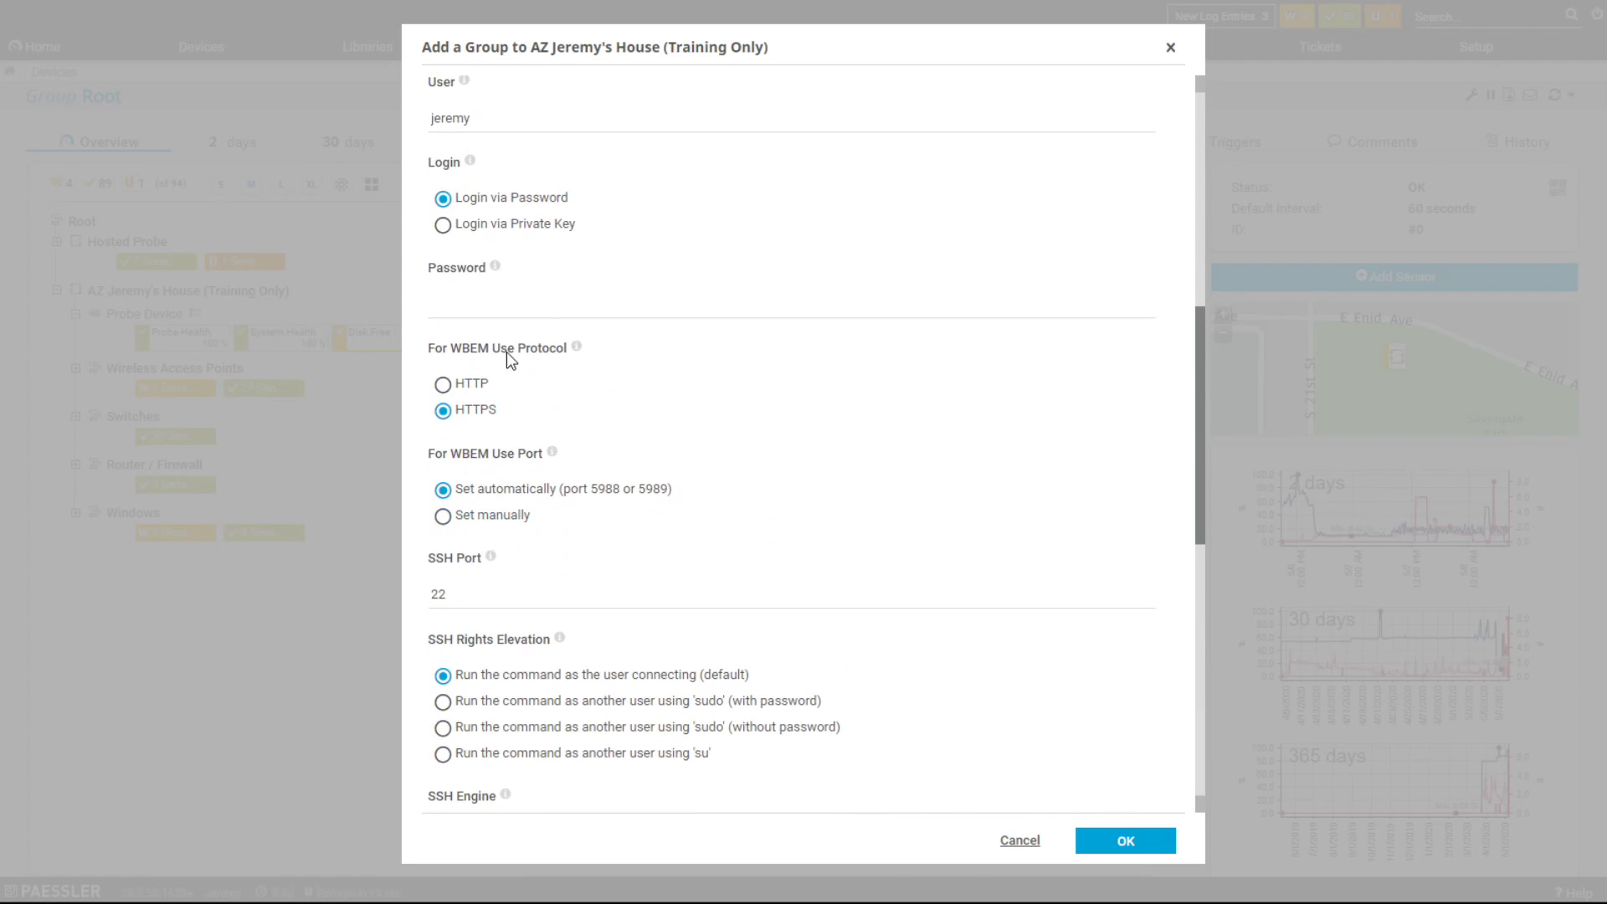
{"action": "left_click", "coordinate": [505, 301]}
{"action": "type", "text": "•••••"}
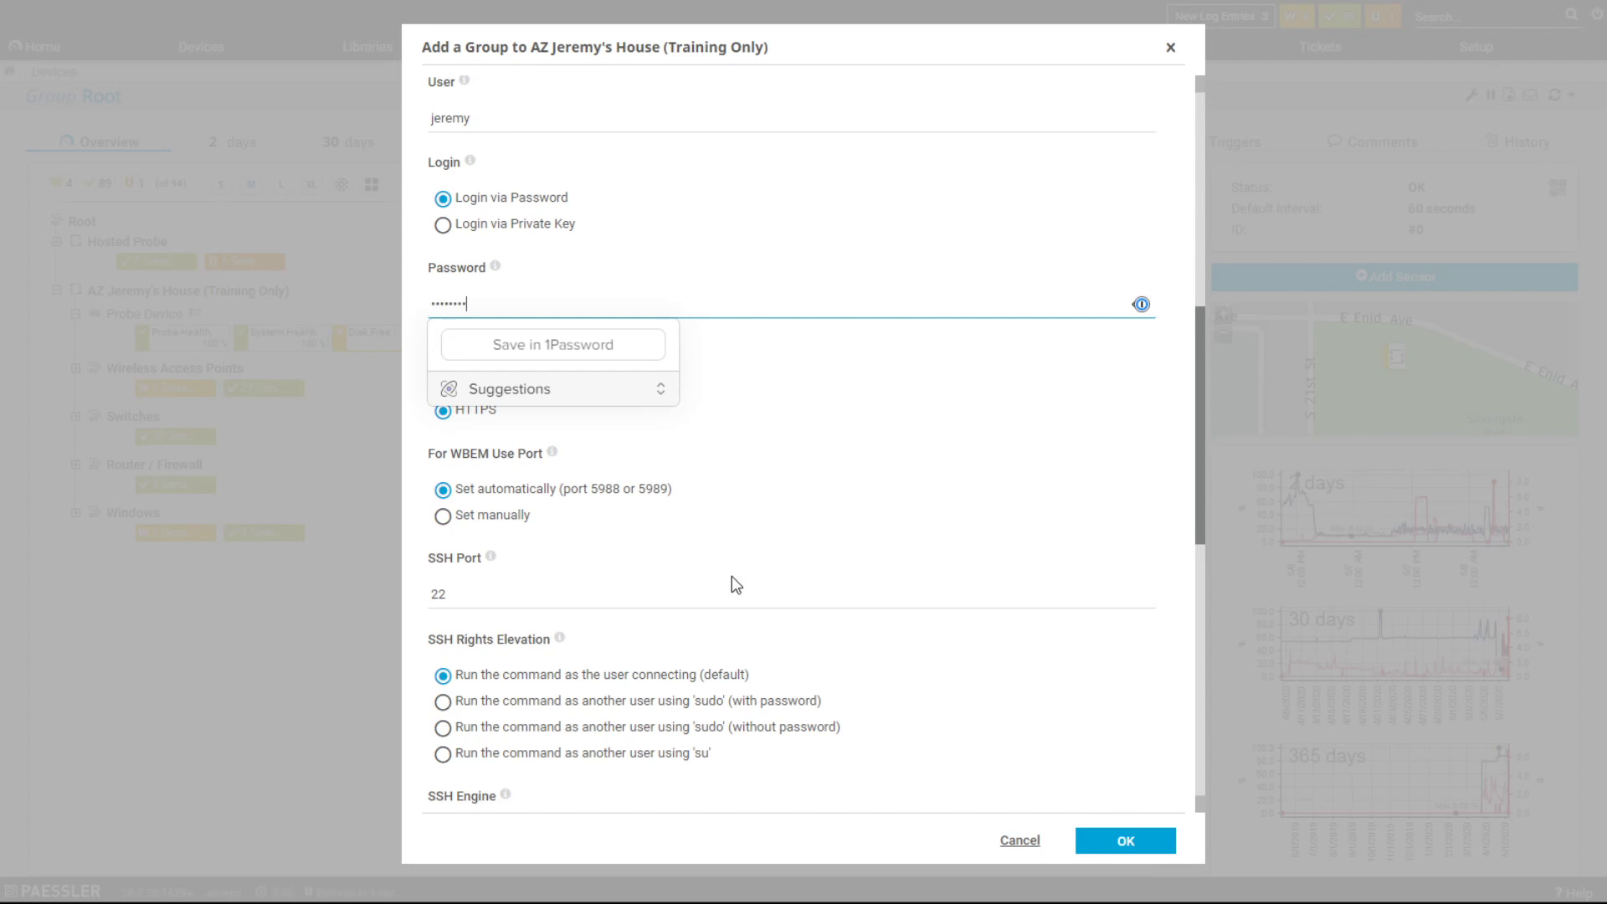
Keep the WBEM port on automatic and leave the SSH port at 22
{"action": "left_click", "coordinate": [732, 517]}
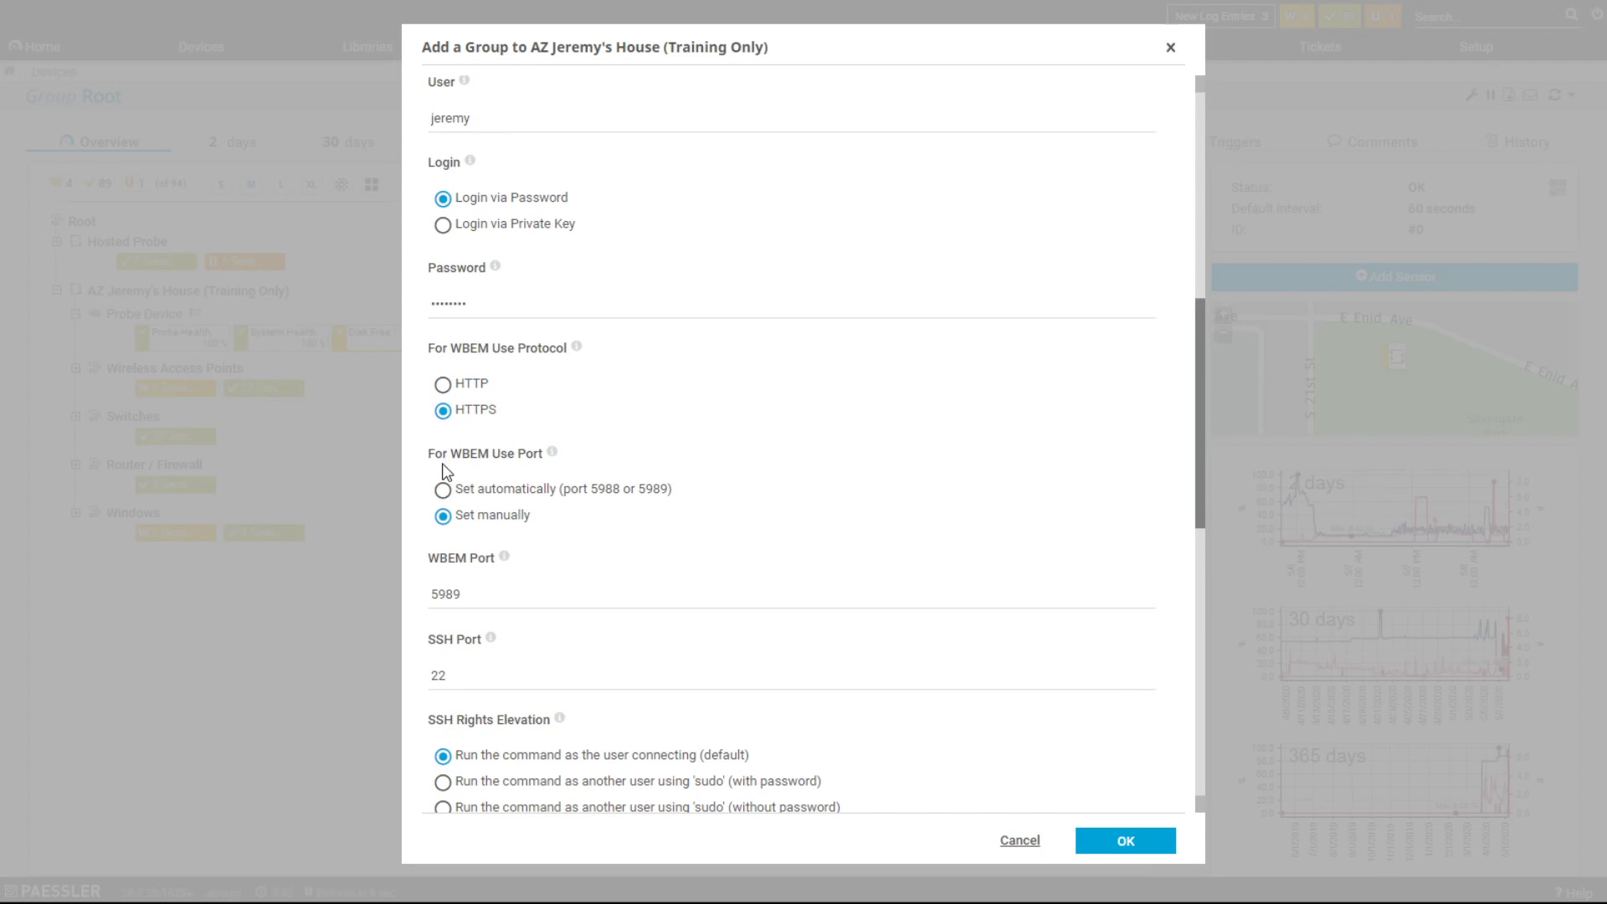
{"action": "left_click", "coordinate": [444, 491]}
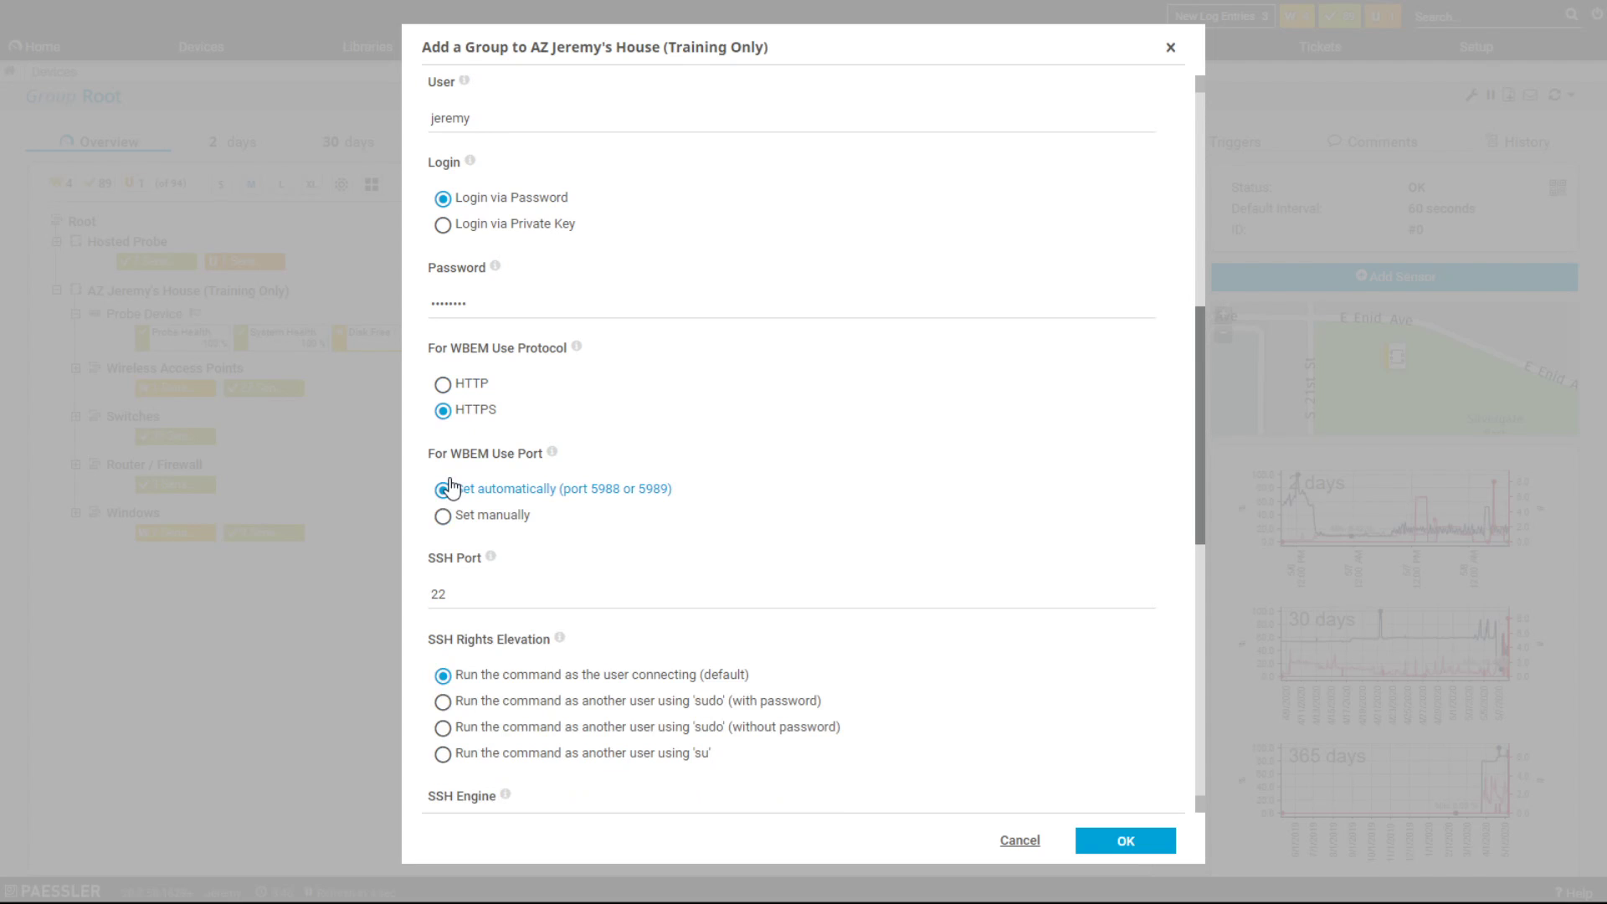
{"action": "left_click", "coordinate": [483, 580]}
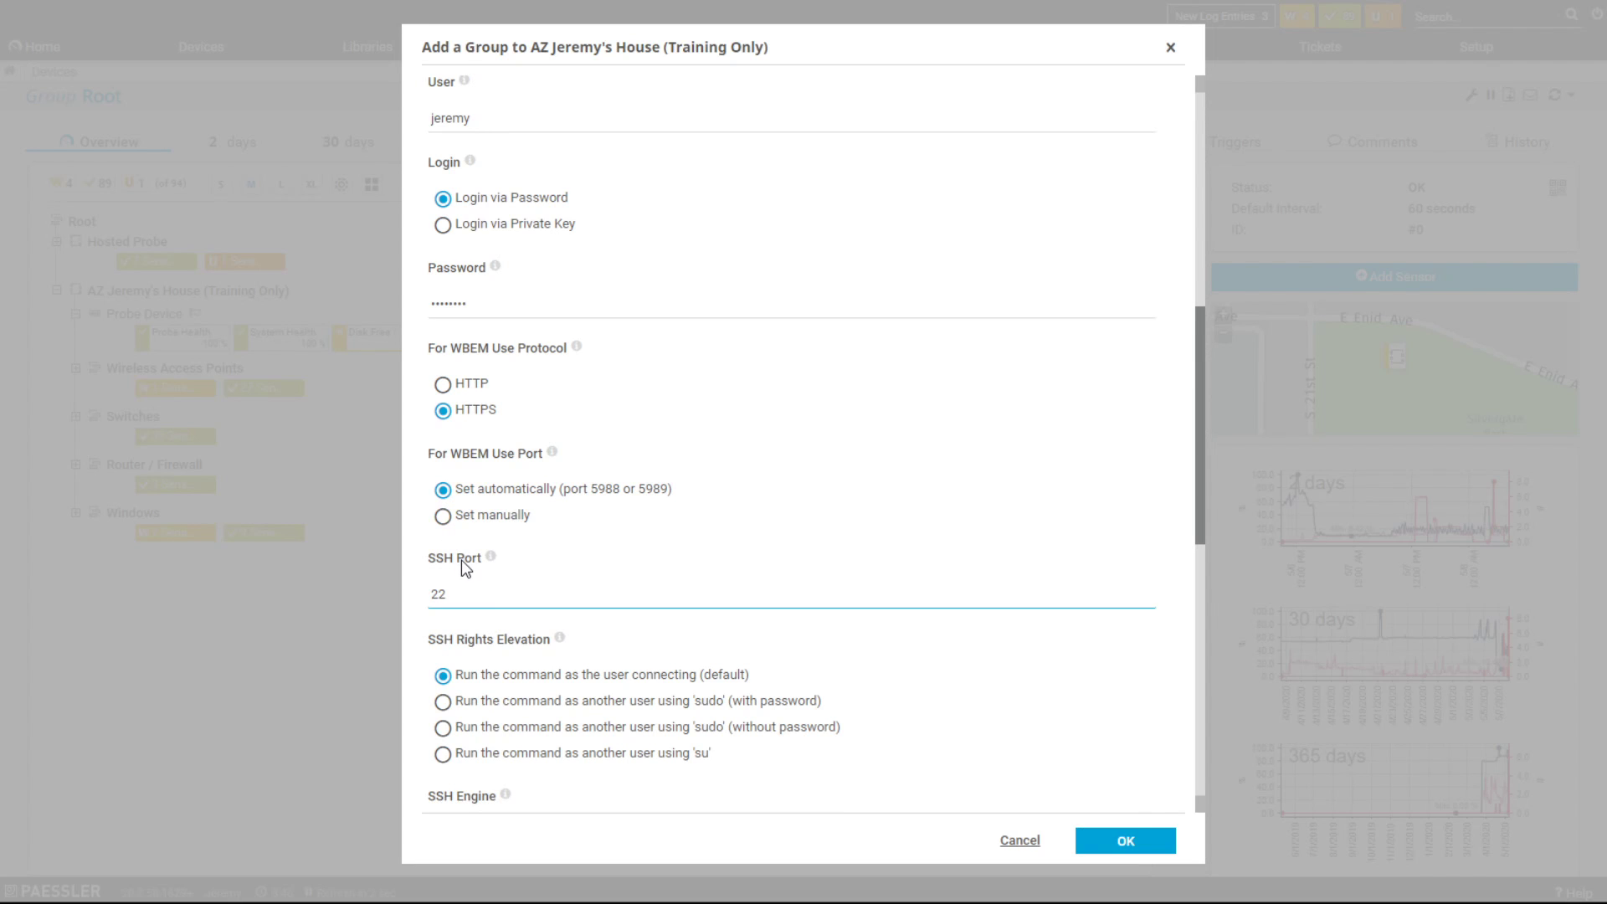
{"action": "left_click", "coordinate": [505, 617]}
{"action": "scroll", "coordinate": [513, 639], "scroll_direction": "down", "scroll_amount": 3}
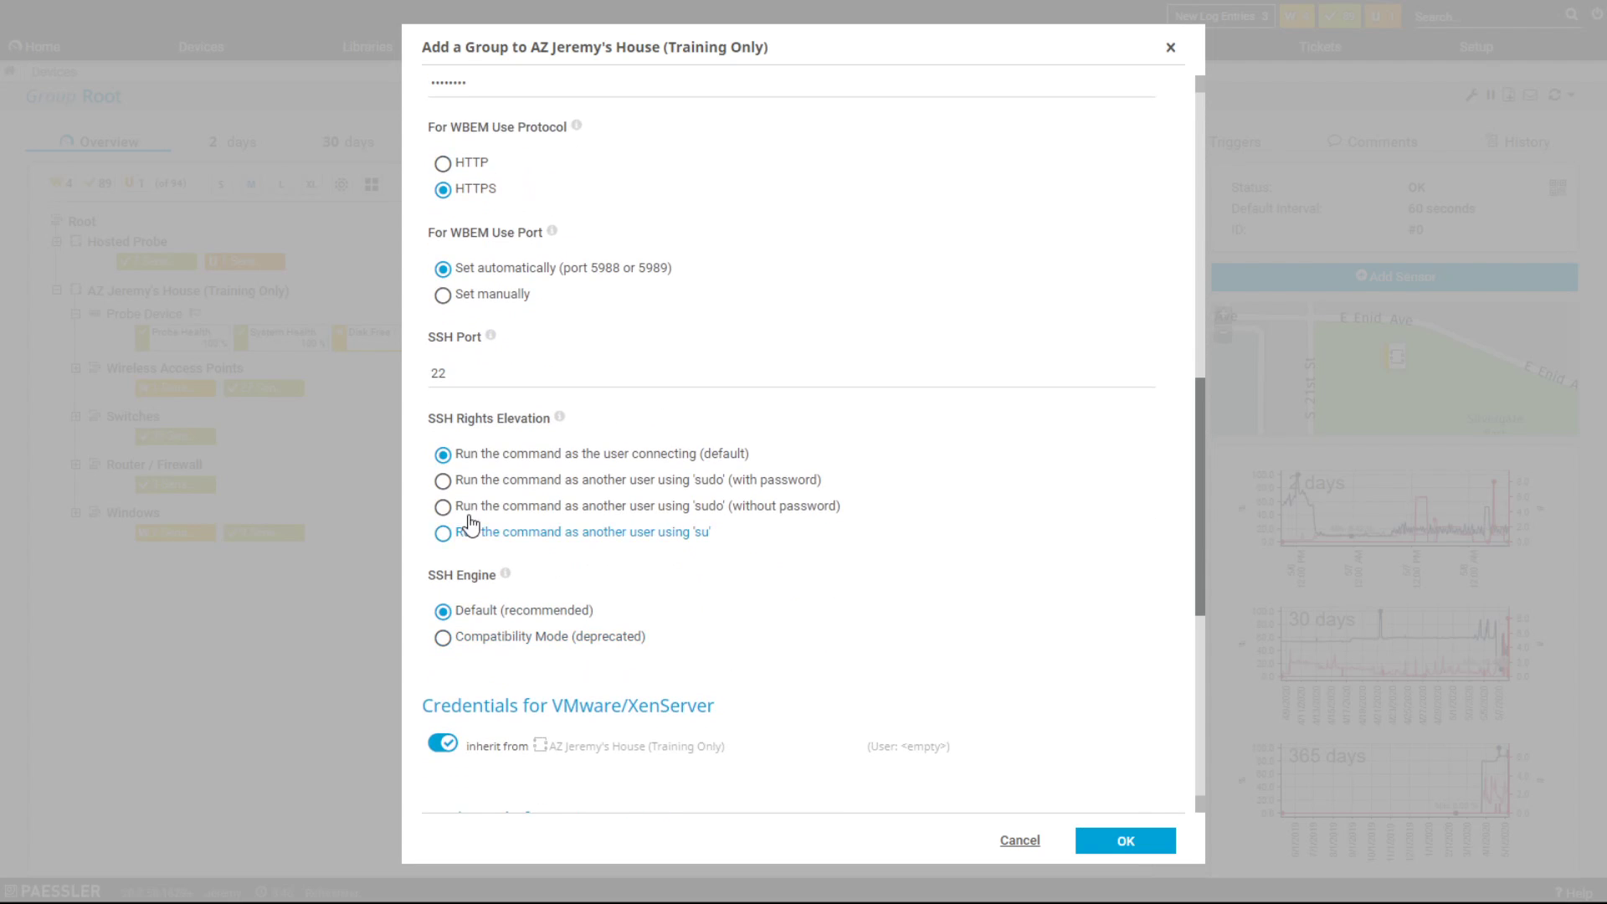
Choose sudo (with password) elevation, fill the target user and password, and save the Linux group
{"action": "left_click", "coordinate": [443, 481]}
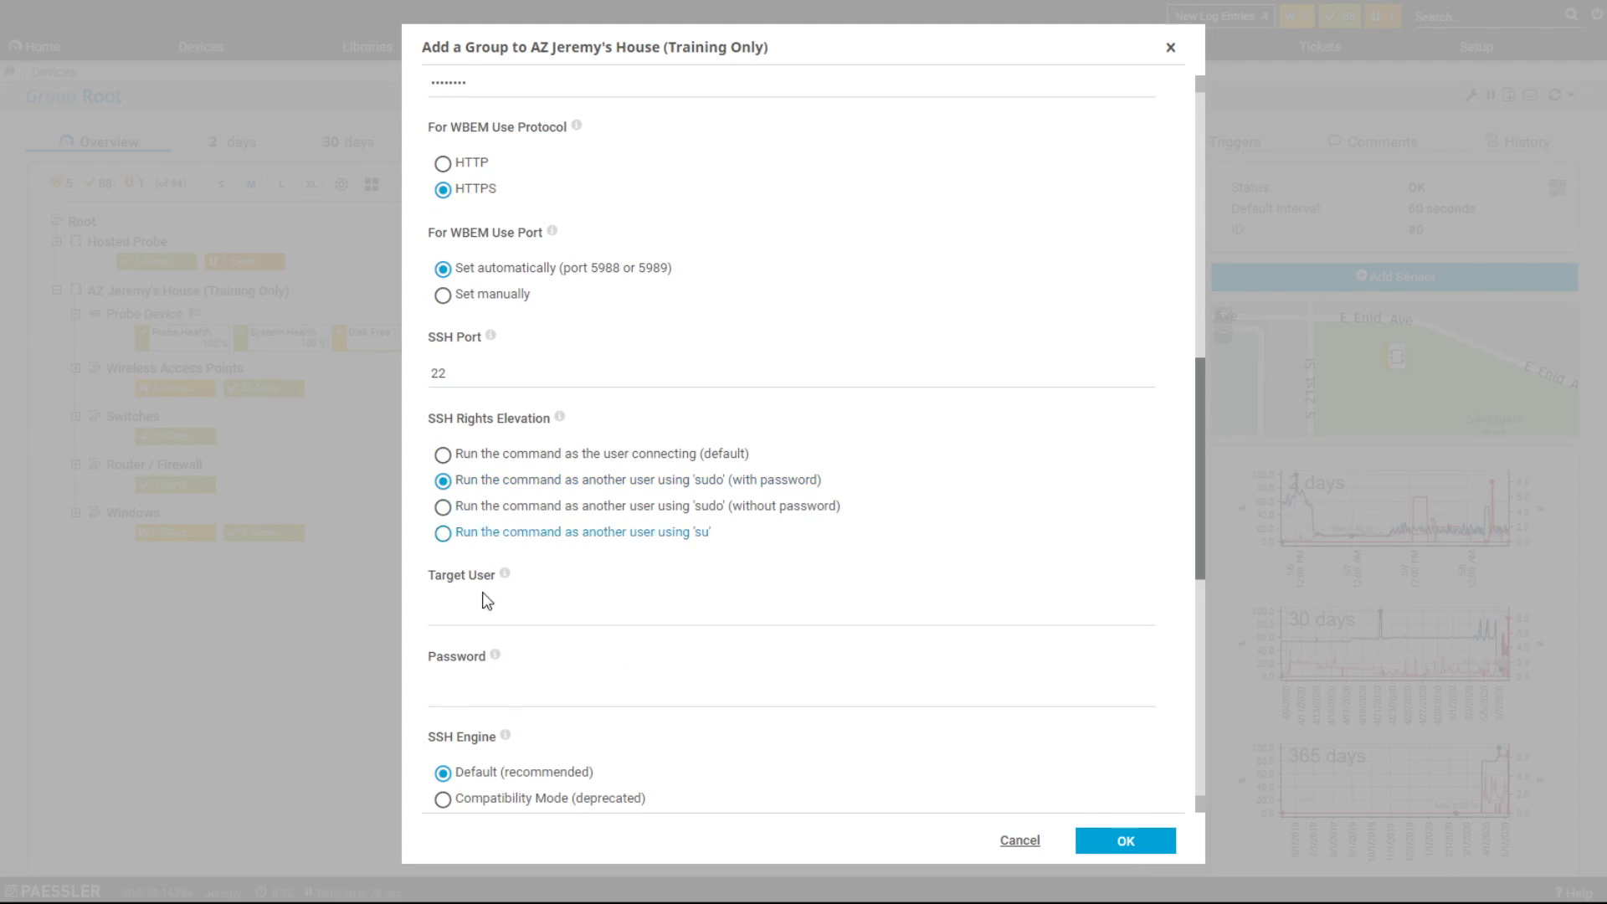
{"action": "left_click", "coordinate": [492, 615]}
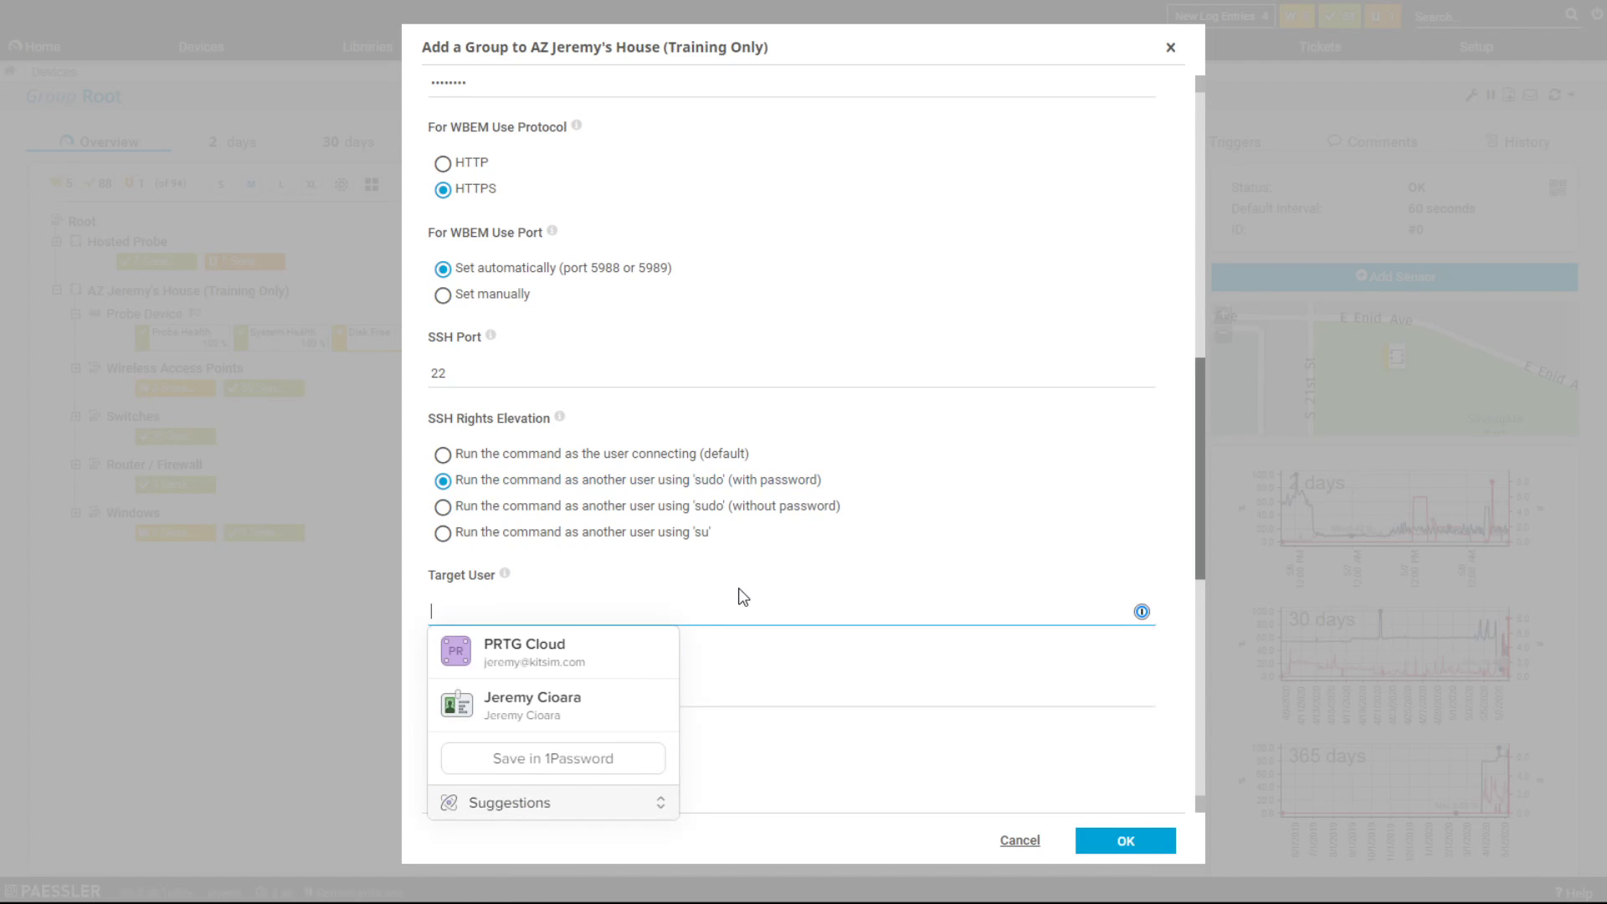
{"action": "left_click", "coordinate": [747, 689]}
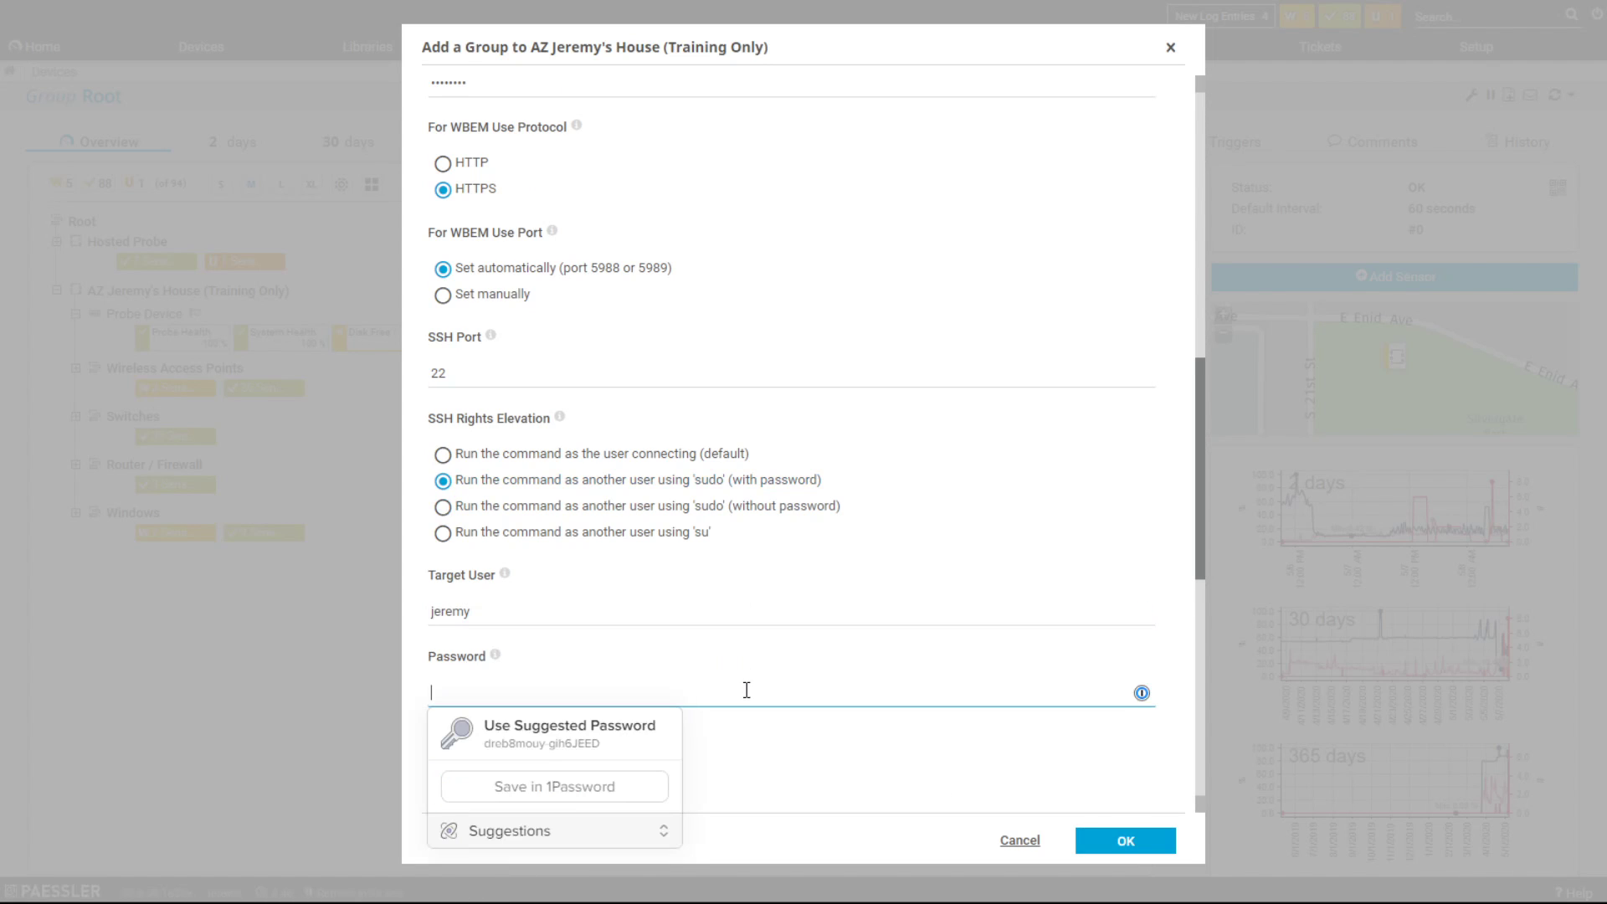
{"action": "type", "text": "••••••"}
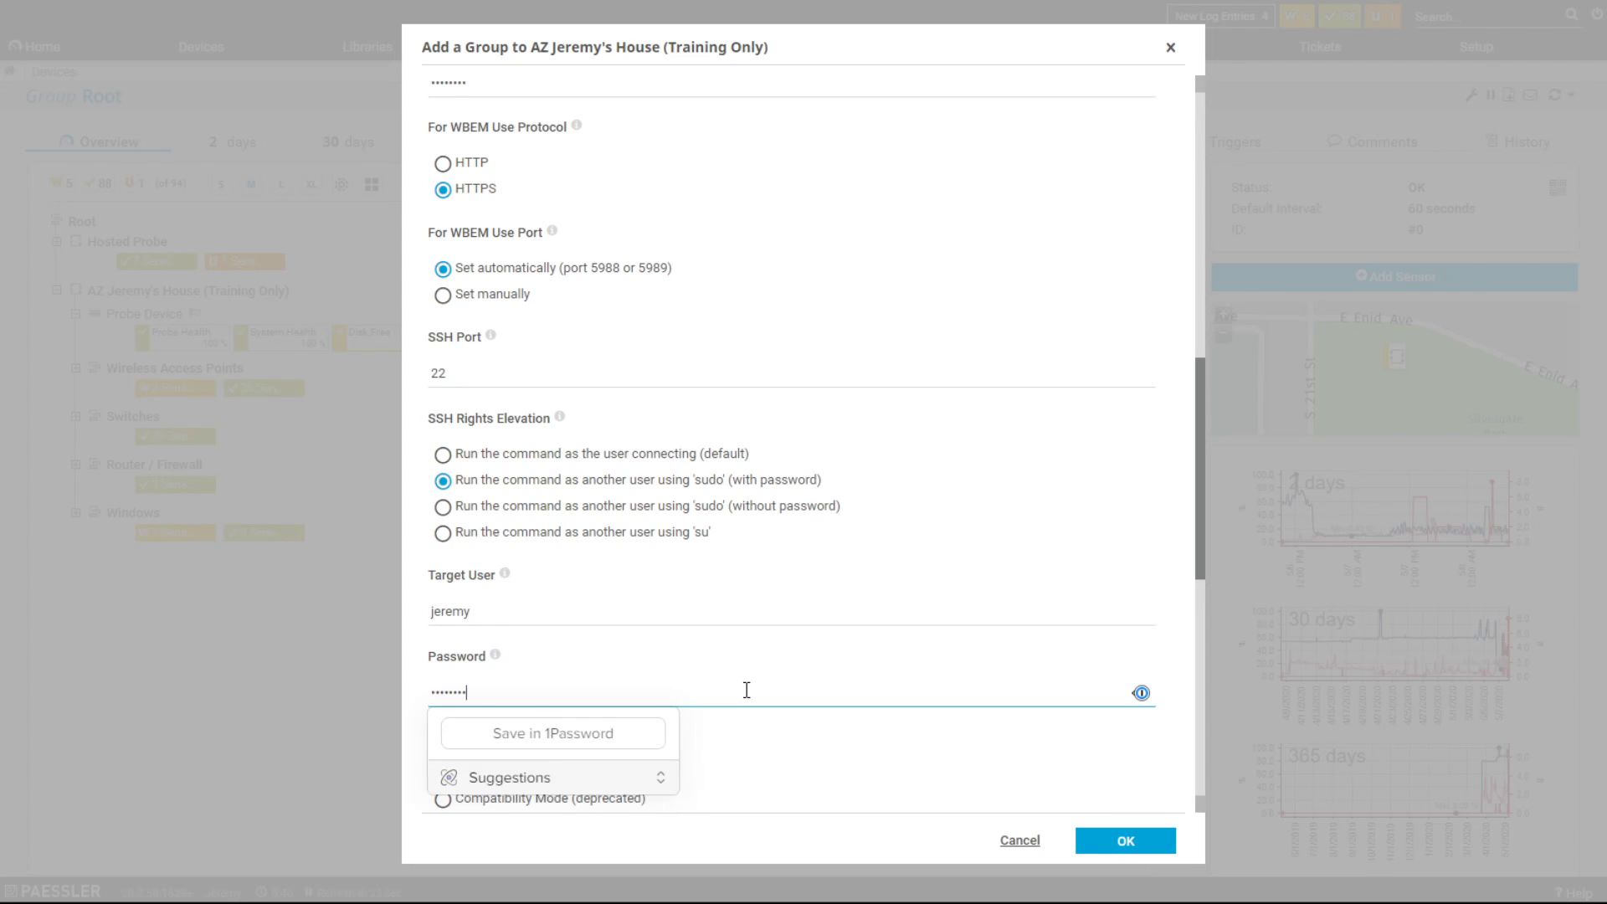
{"action": "scroll", "coordinate": [704, 422], "scroll_direction": "down", "scroll_amount": 1}
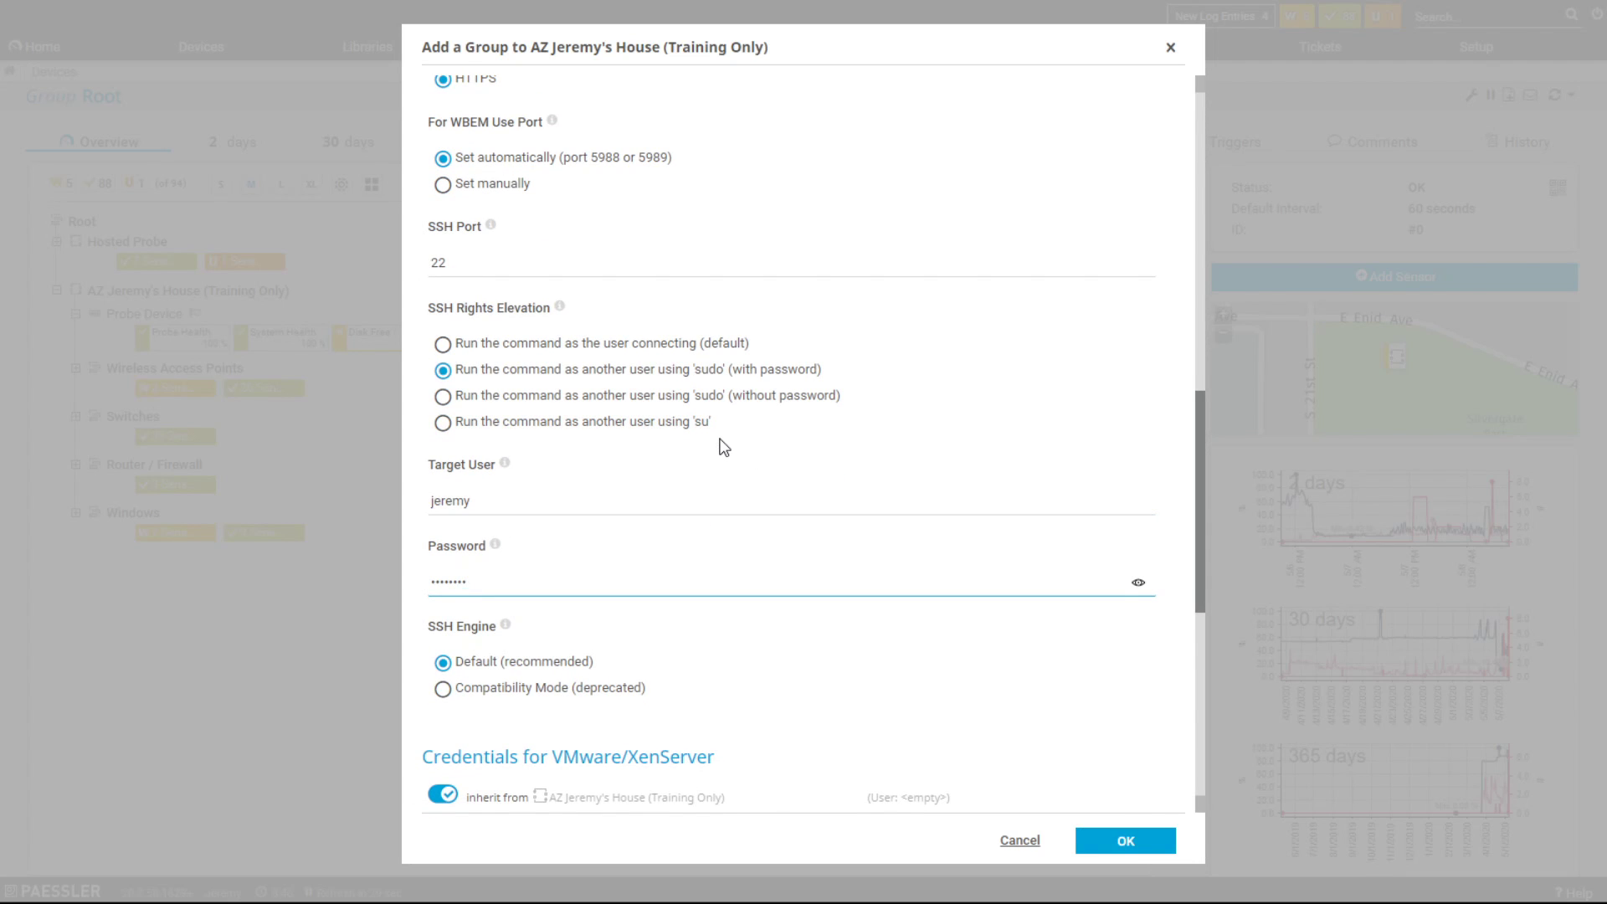
{"action": "left_click", "coordinate": [1125, 842]}
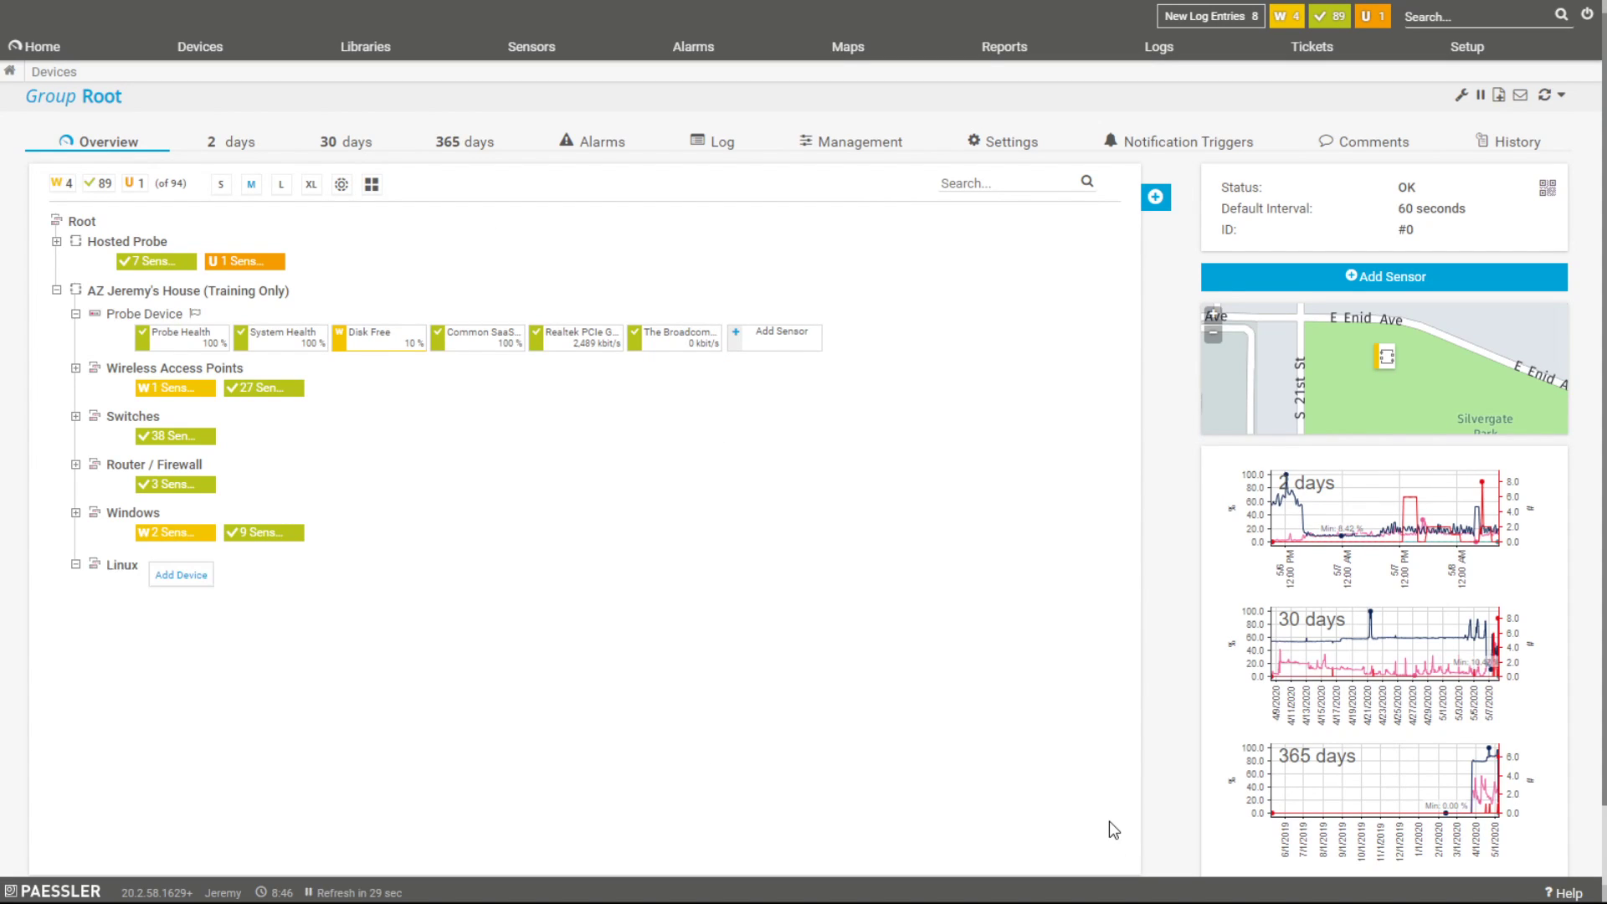
Add a device named Ubuntu 20.04 to the Linux group, then switch to the Ubuntu VM
{"action": "left_click", "coordinate": [181, 576]}
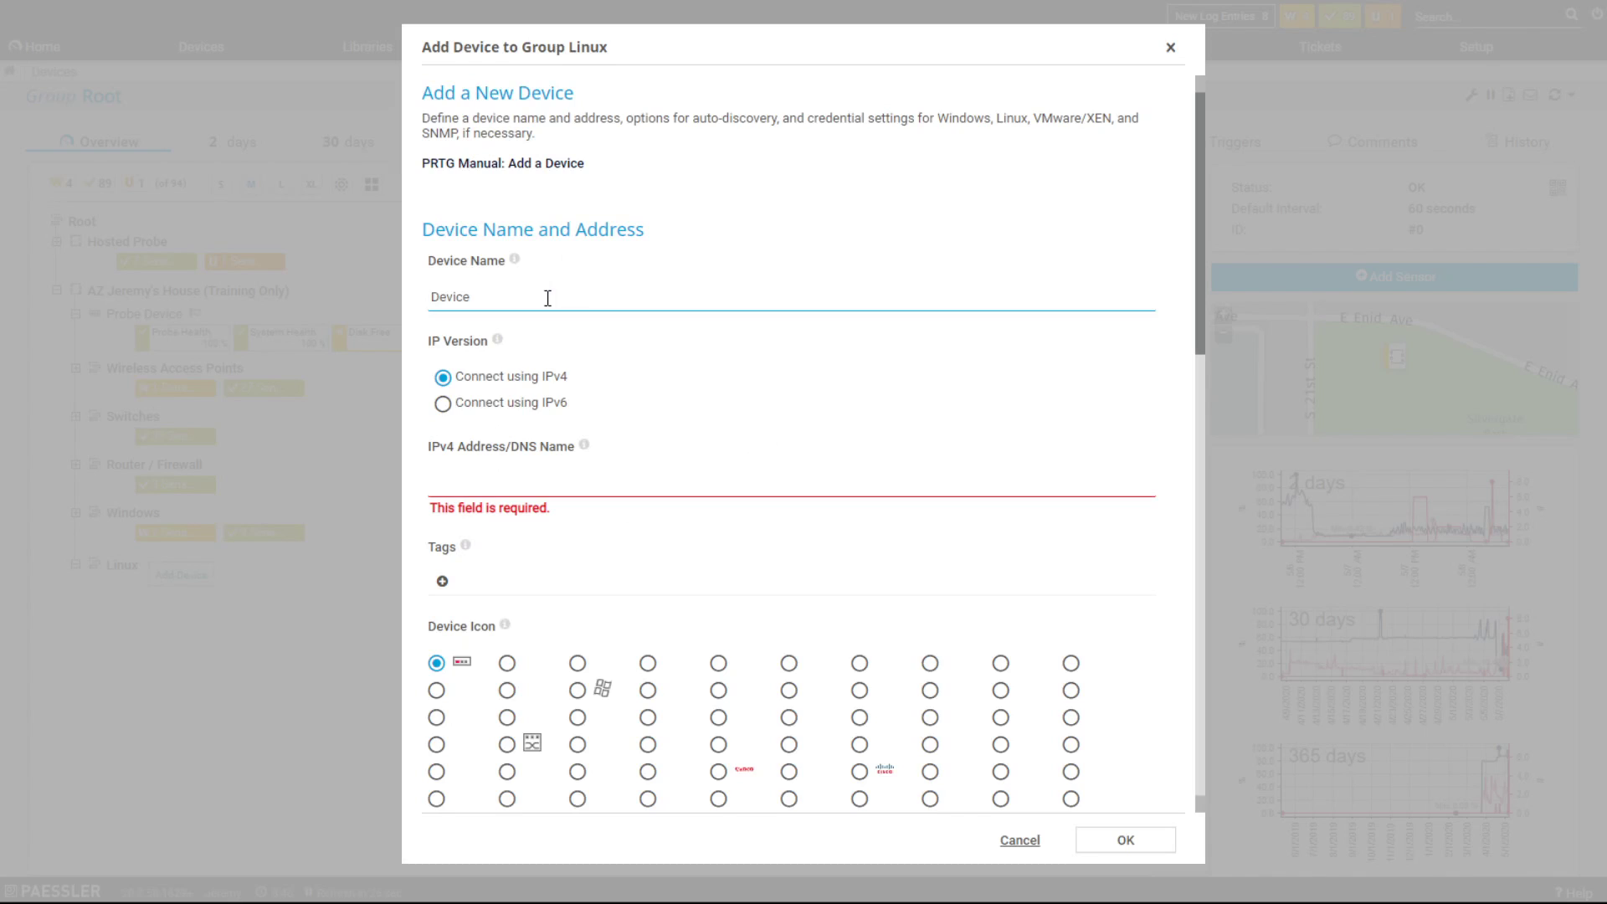
{"action": "key", "text": "ctrl+a"}
{"action": "type", "text": "Ub"}
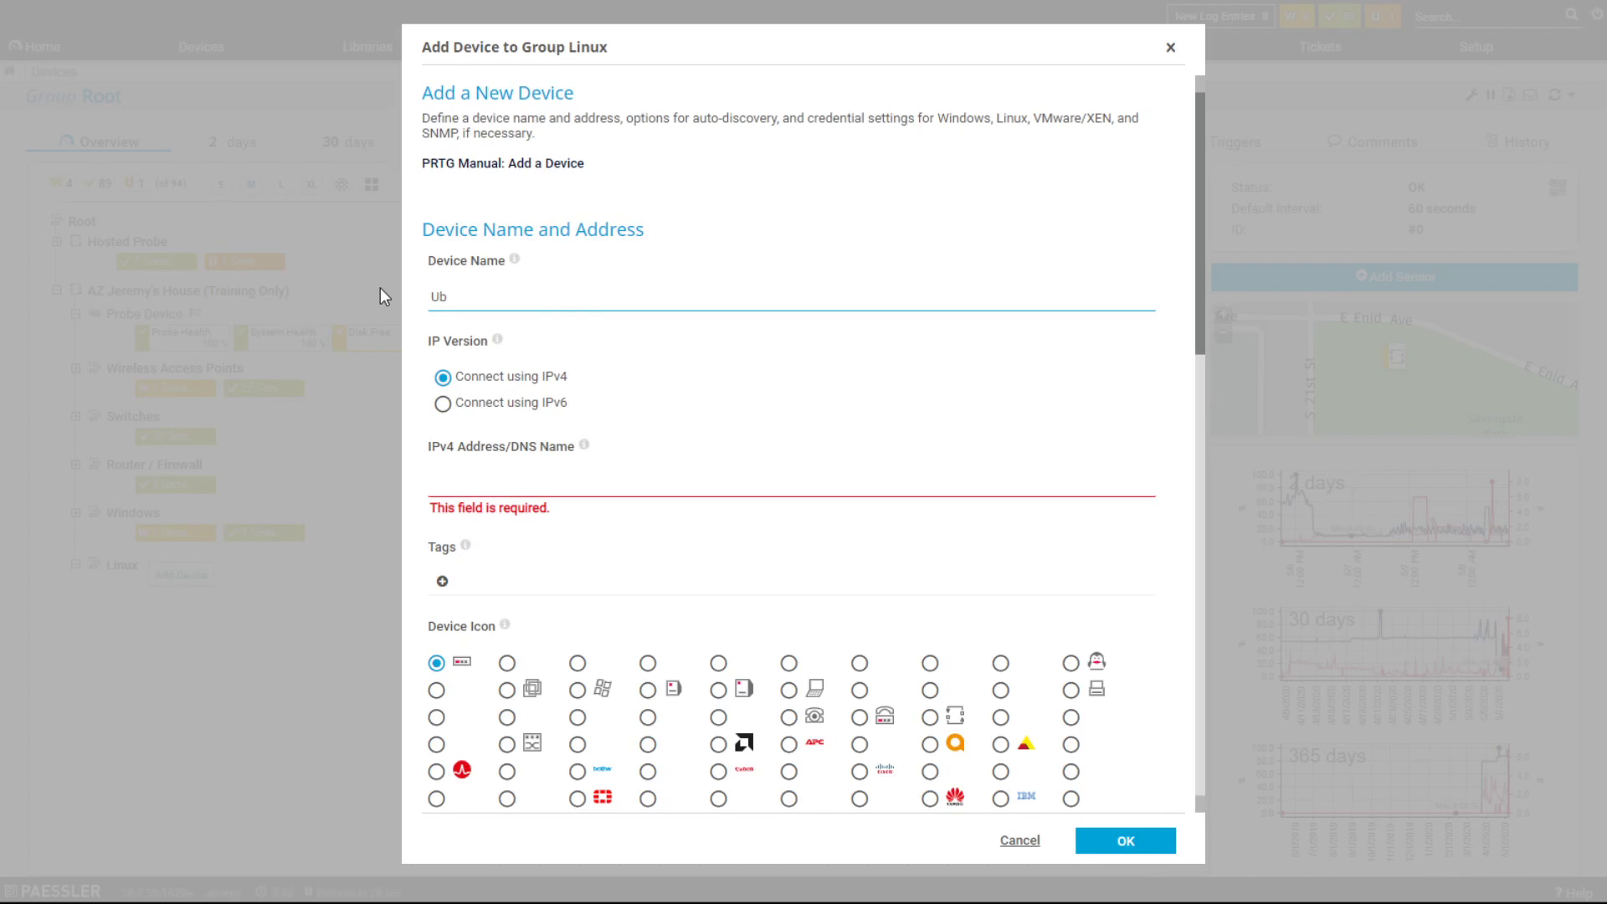
{"action": "type", "text": "unto"}
{"action": "key", "text": "BackSpace"}
{"action": "key", "text": "BackSpace"}
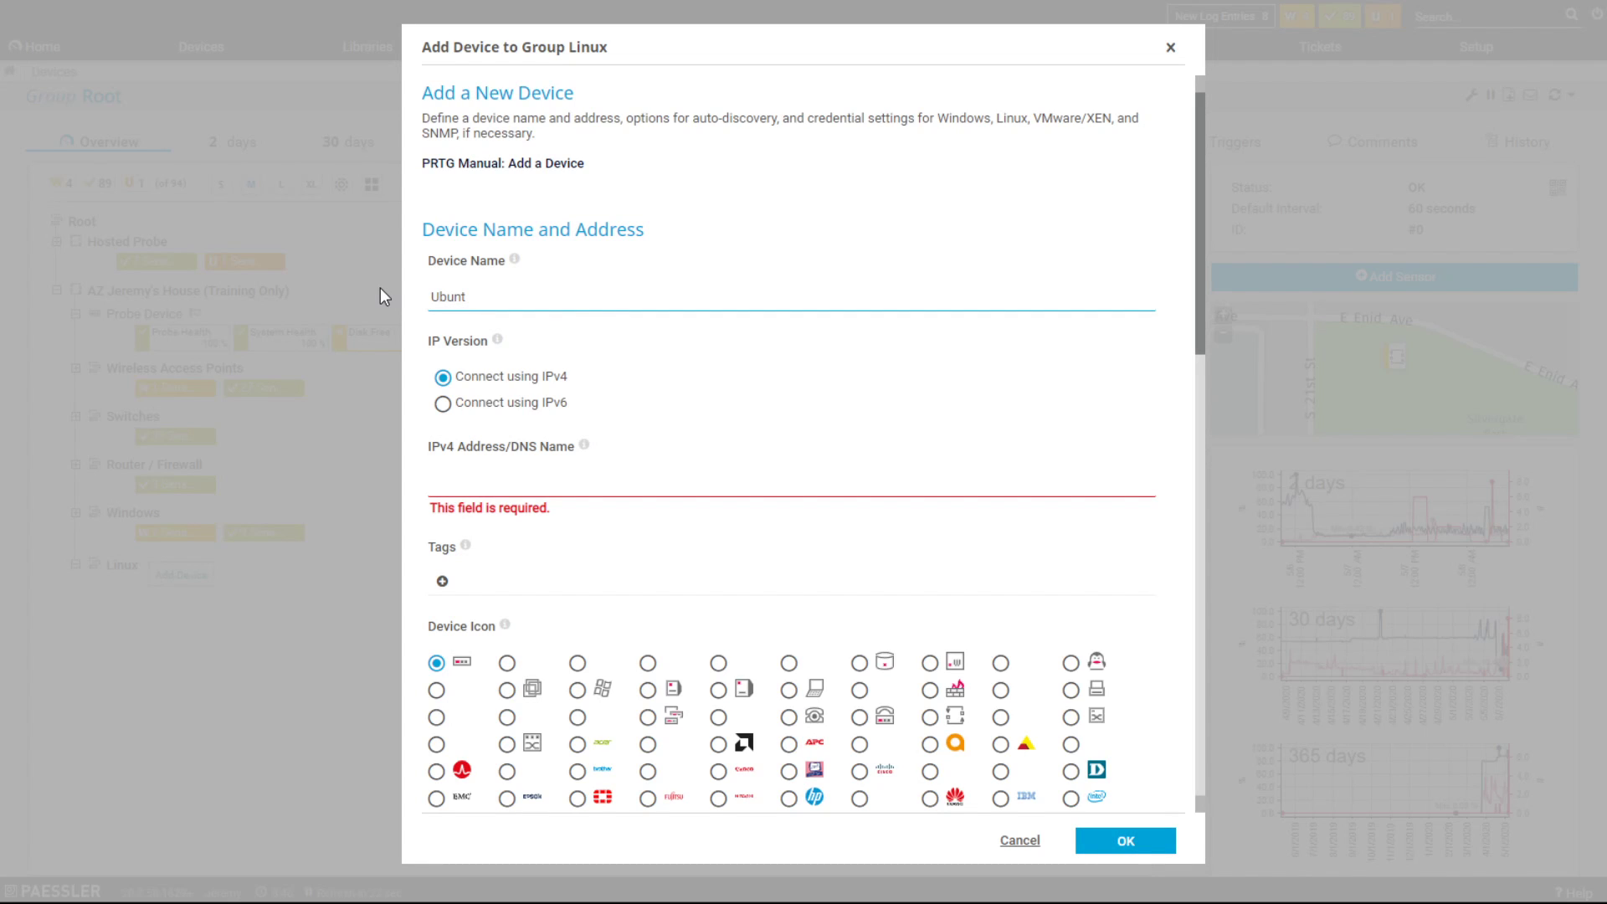
{"action": "type", "text": "u 20.04"}
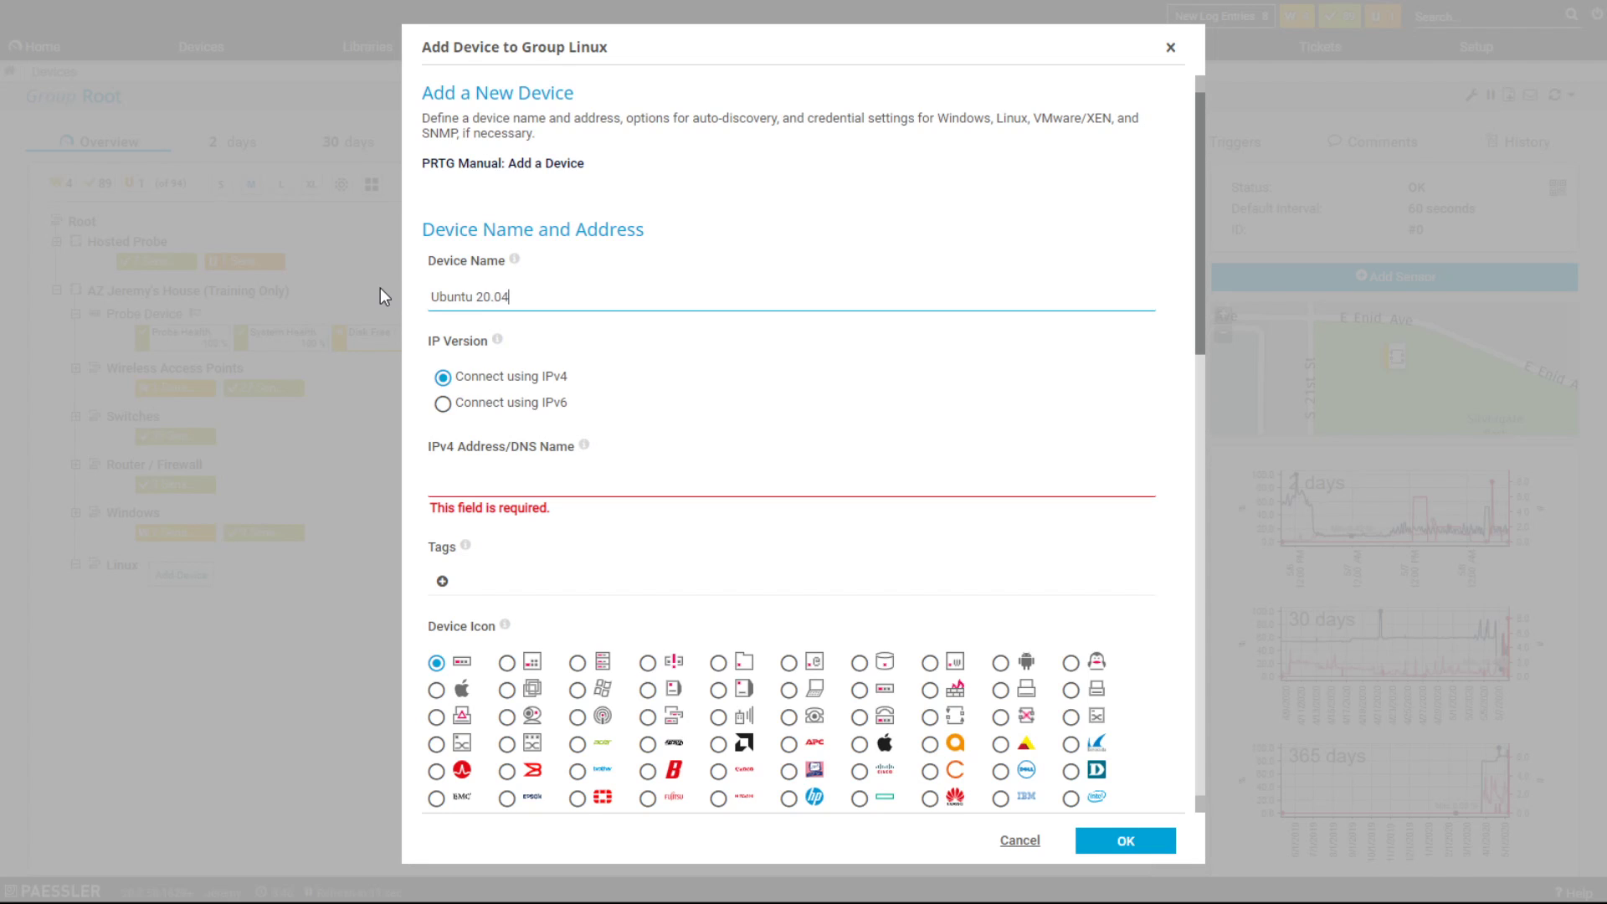
{"action": "left_click", "coordinate": [527, 478]}
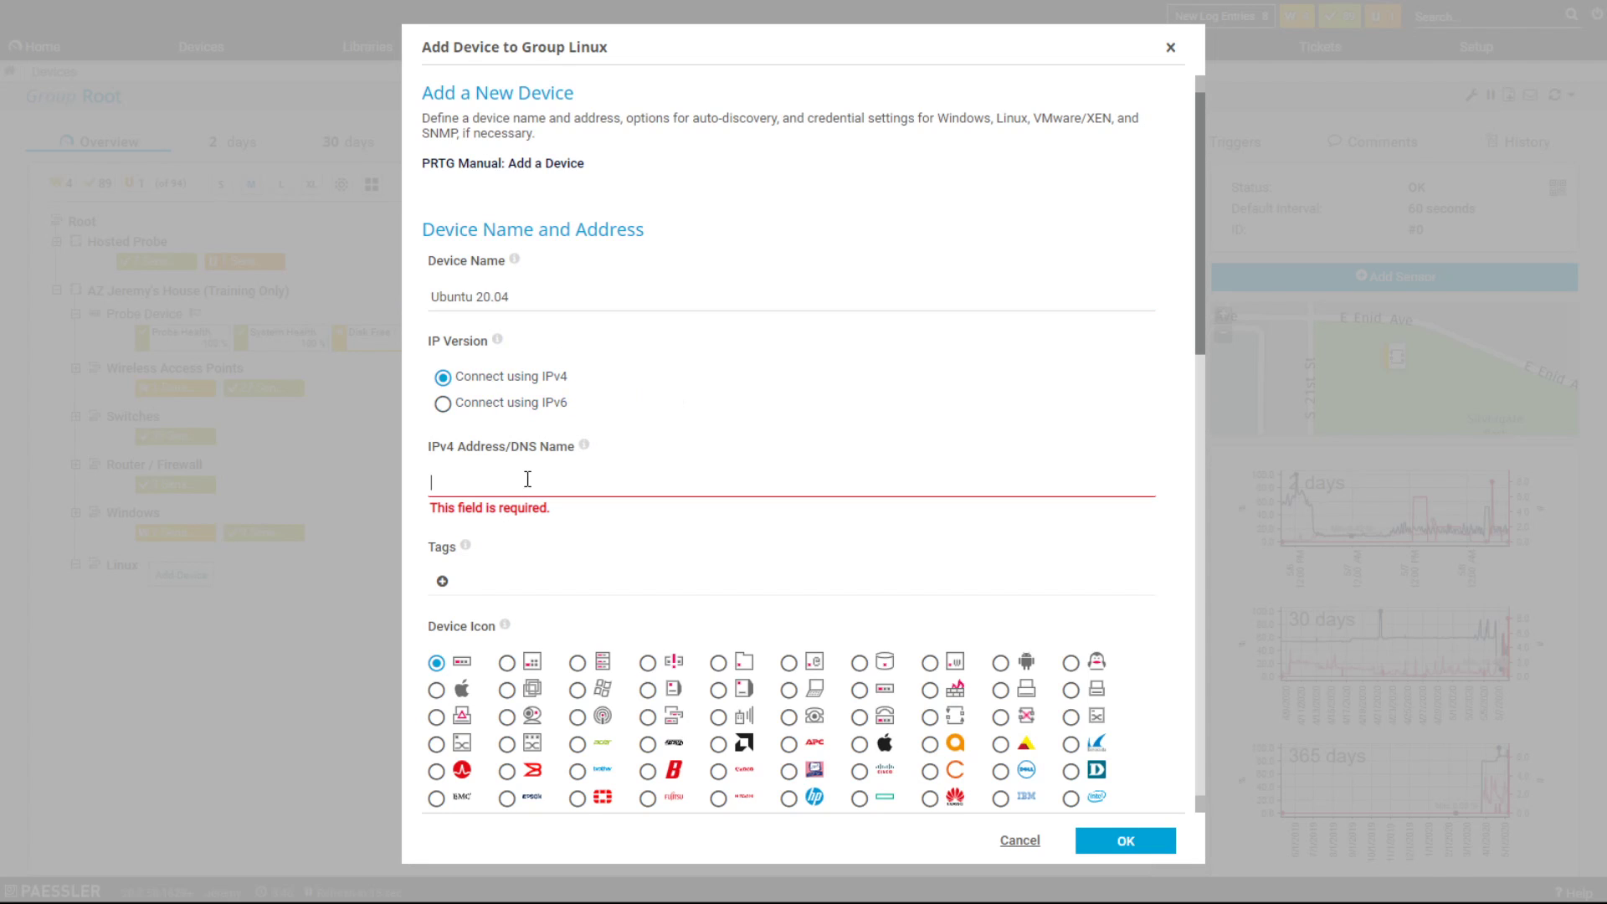
{"action": "key", "text": "alt+Tab"}
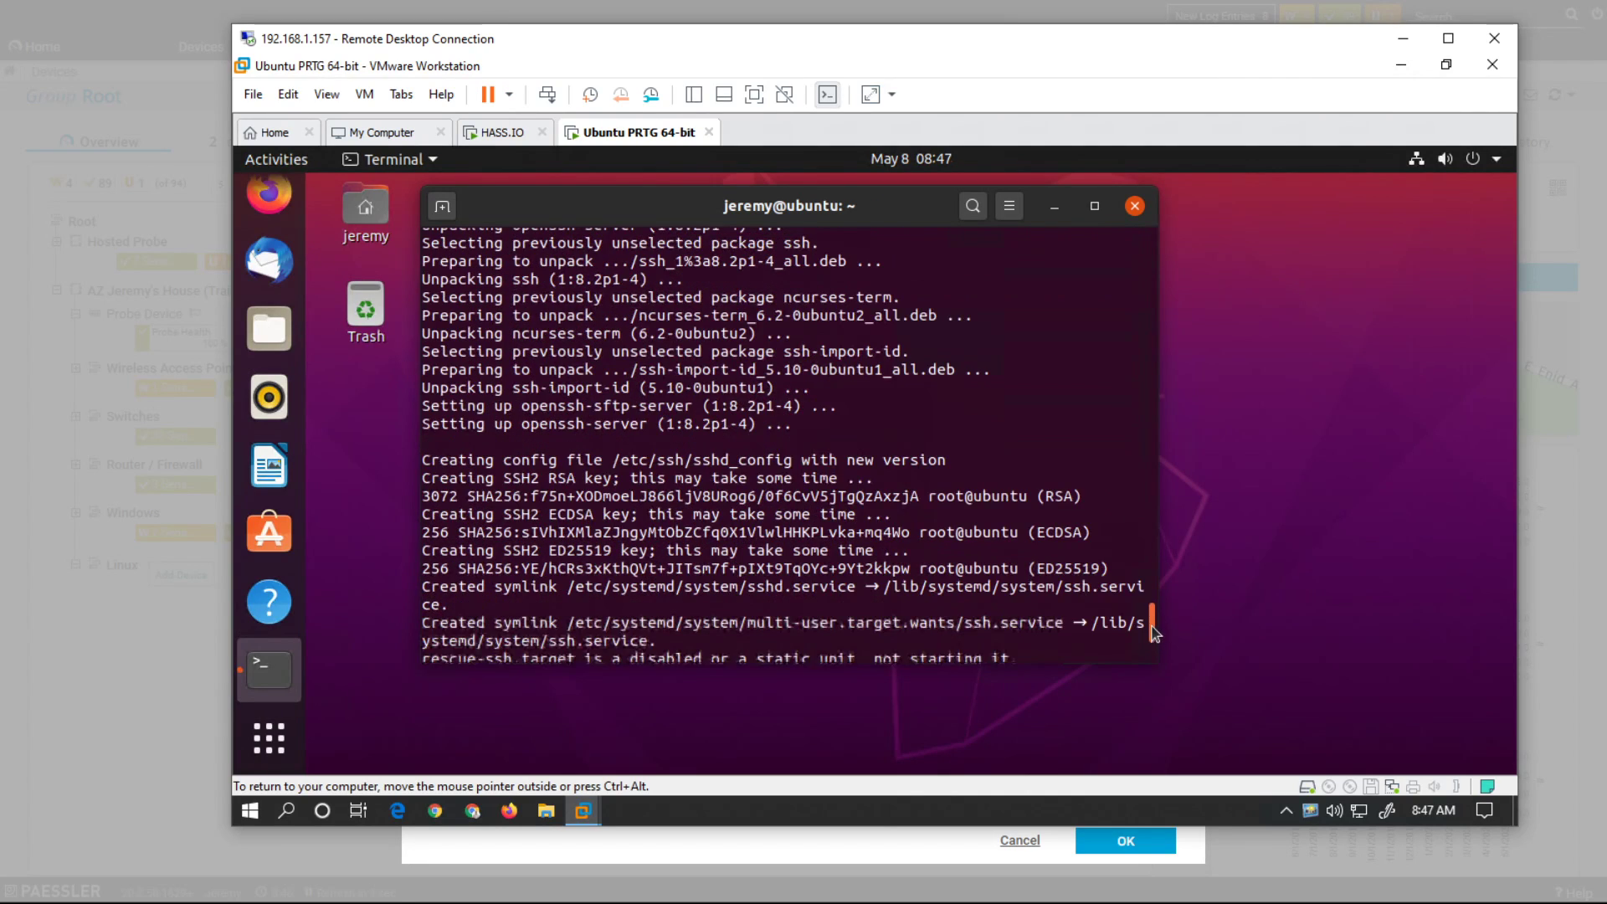
Start the ssh install in the Ubuntu terminal and complete the device IPv4 address as 192.168.1.192
{"action": "left_click_drag", "start_coordinate": [1148, 655], "coordinate": [1134, 553]}
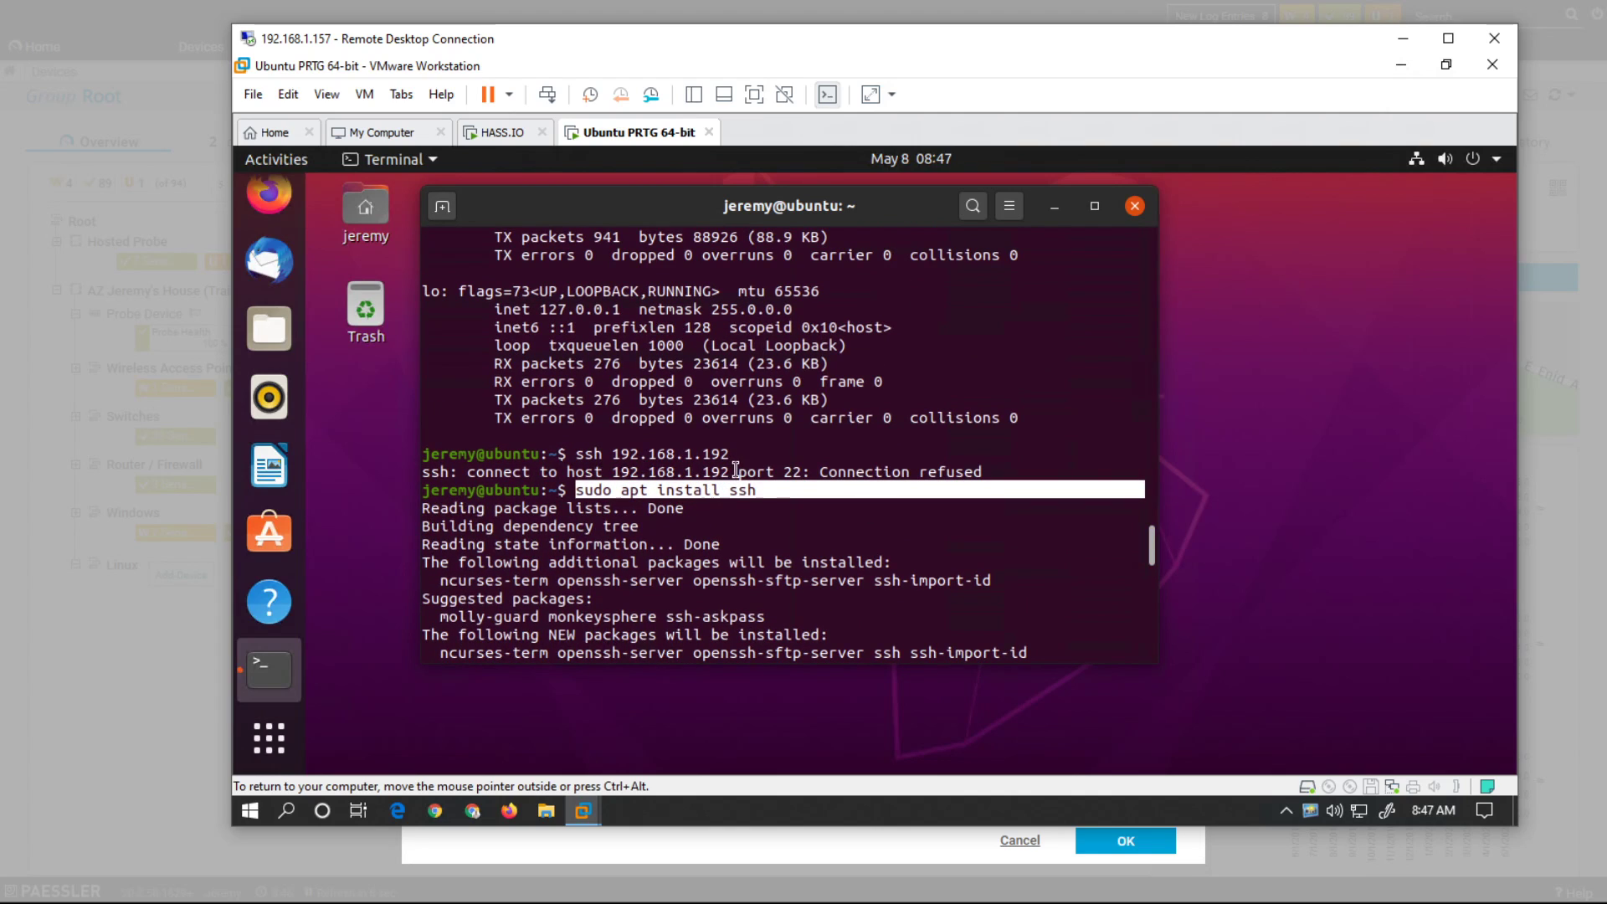
{"action": "key", "text": "alt+Tab"}
{"action": "left_click", "coordinate": [616, 473]}
{"action": "type", "text": "192.168.1.192"}
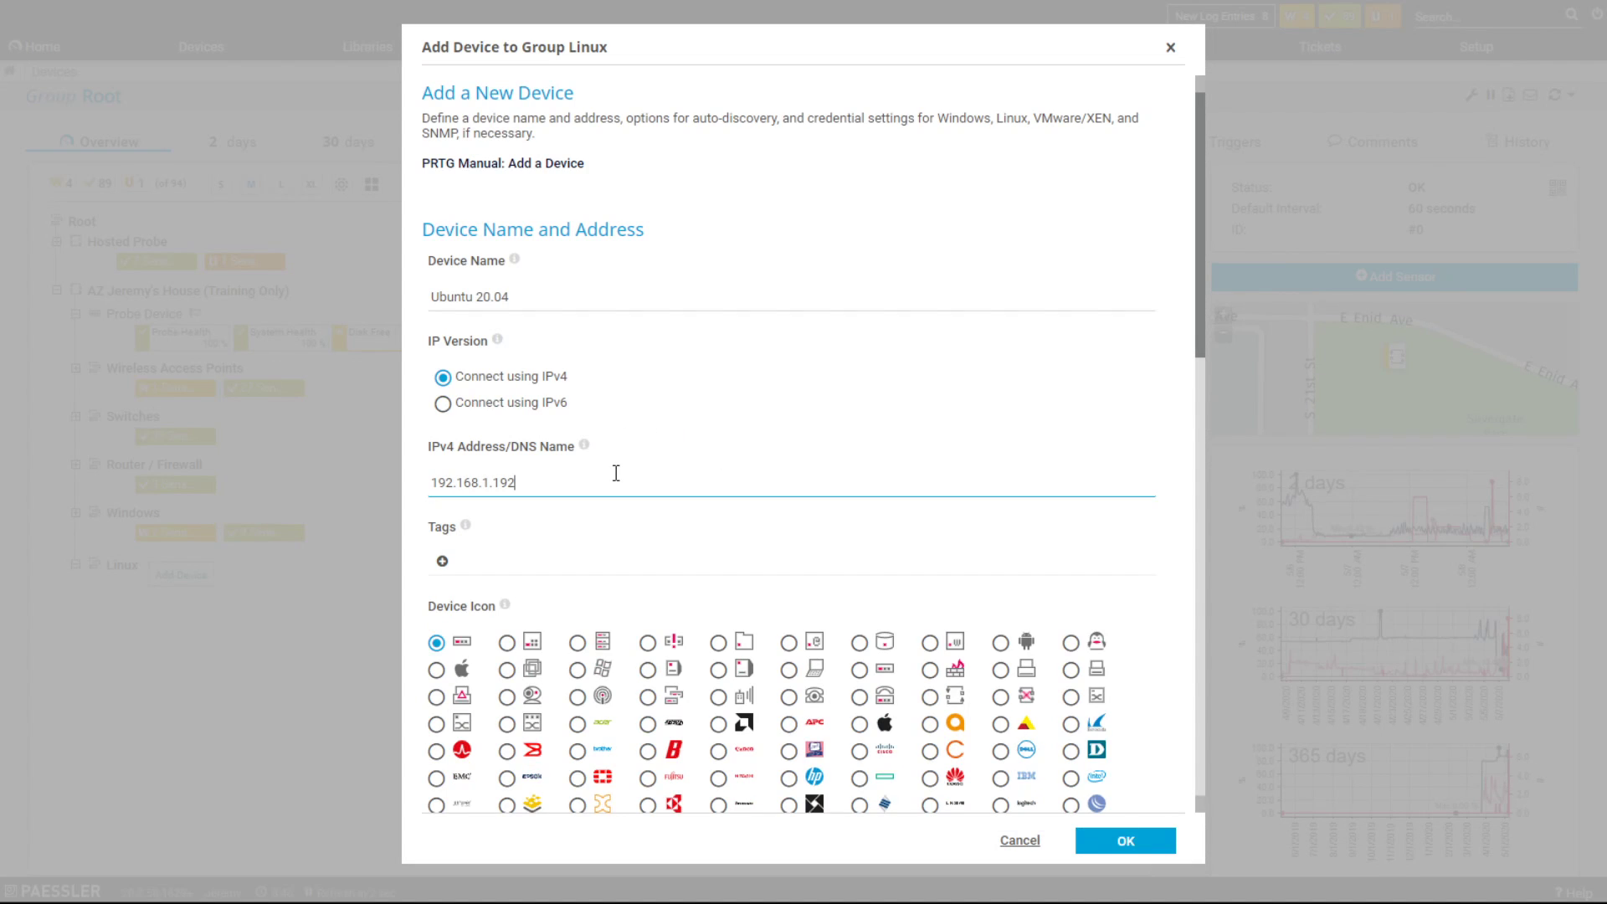
Confirm the Ubuntu 20.04 device so it appears under Linux with auto-discovery at 0%
{"action": "left_click", "coordinate": [1123, 843]}
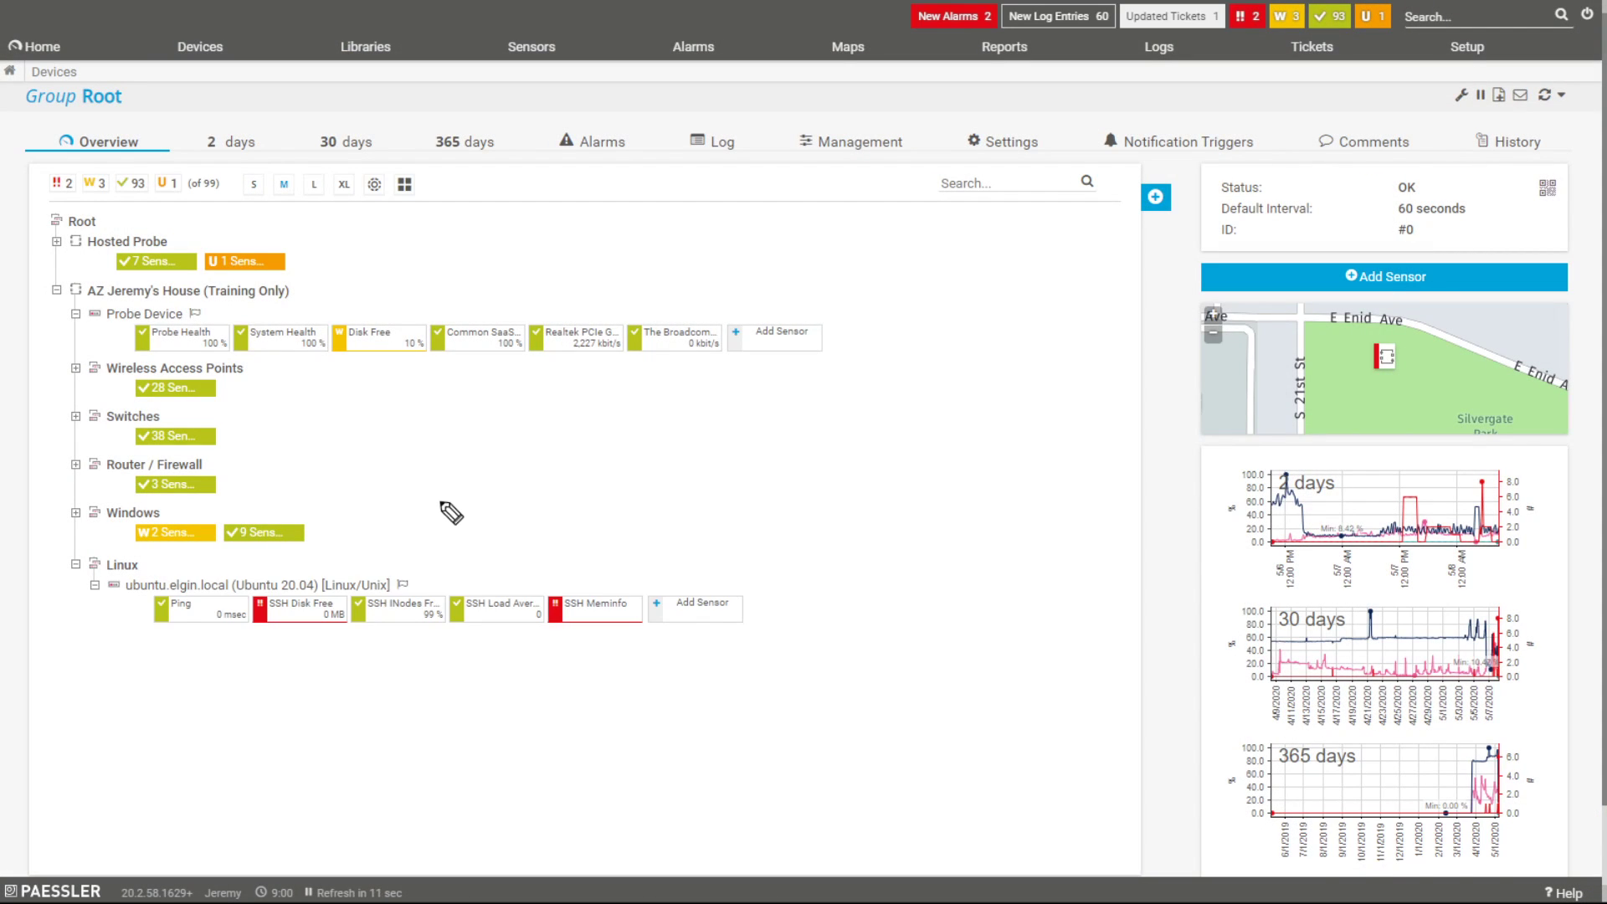
Review the discovered Ping, SSH Disk Free, SSH INodes Free, SSH Load Average and SSH Meminfo sensors
{"action": "mouse_move", "coordinate": [442, 501]}
{"action": "left_mouse_down"}
{"action": "mouse_move", "coordinate": [392, 554]}
{"action": "mouse_move", "coordinate": [414, 554]}
{"action": "left_mouse_up"}
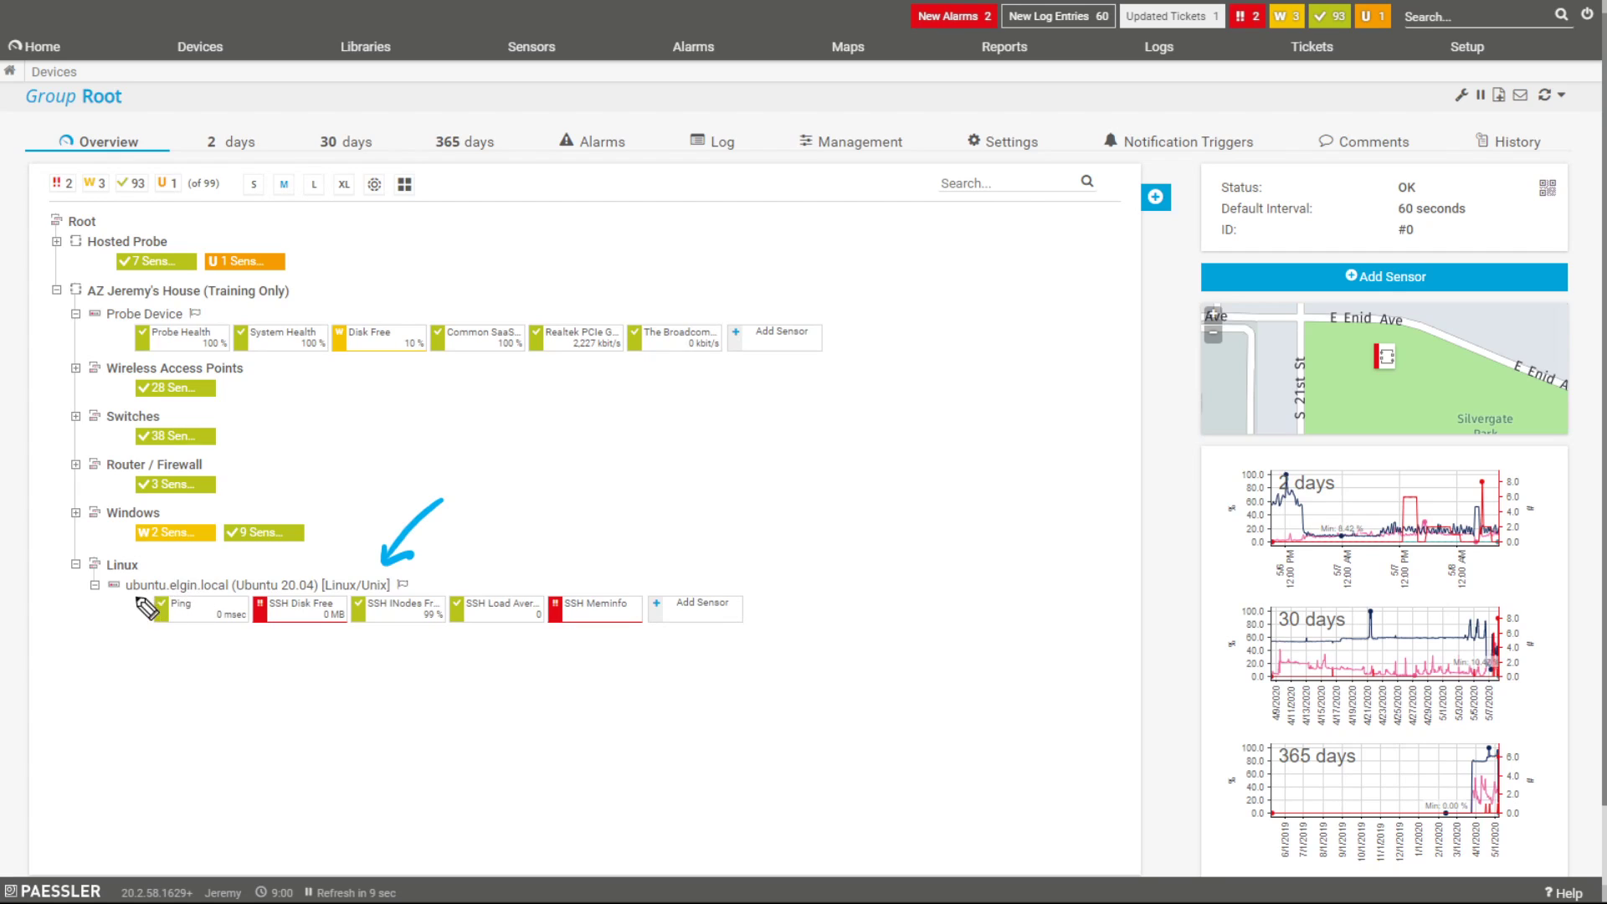
{"action": "left_click_drag", "start_coordinate": [107, 620], "coordinate": [138, 608]}
{"action": "mouse_move", "coordinate": [180, 636]}
{"action": "left_mouse_down"}
{"action": "mouse_move", "coordinate": [506, 626]}
{"action": "mouse_move", "coordinate": [573, 672]}
{"action": "left_mouse_up"}
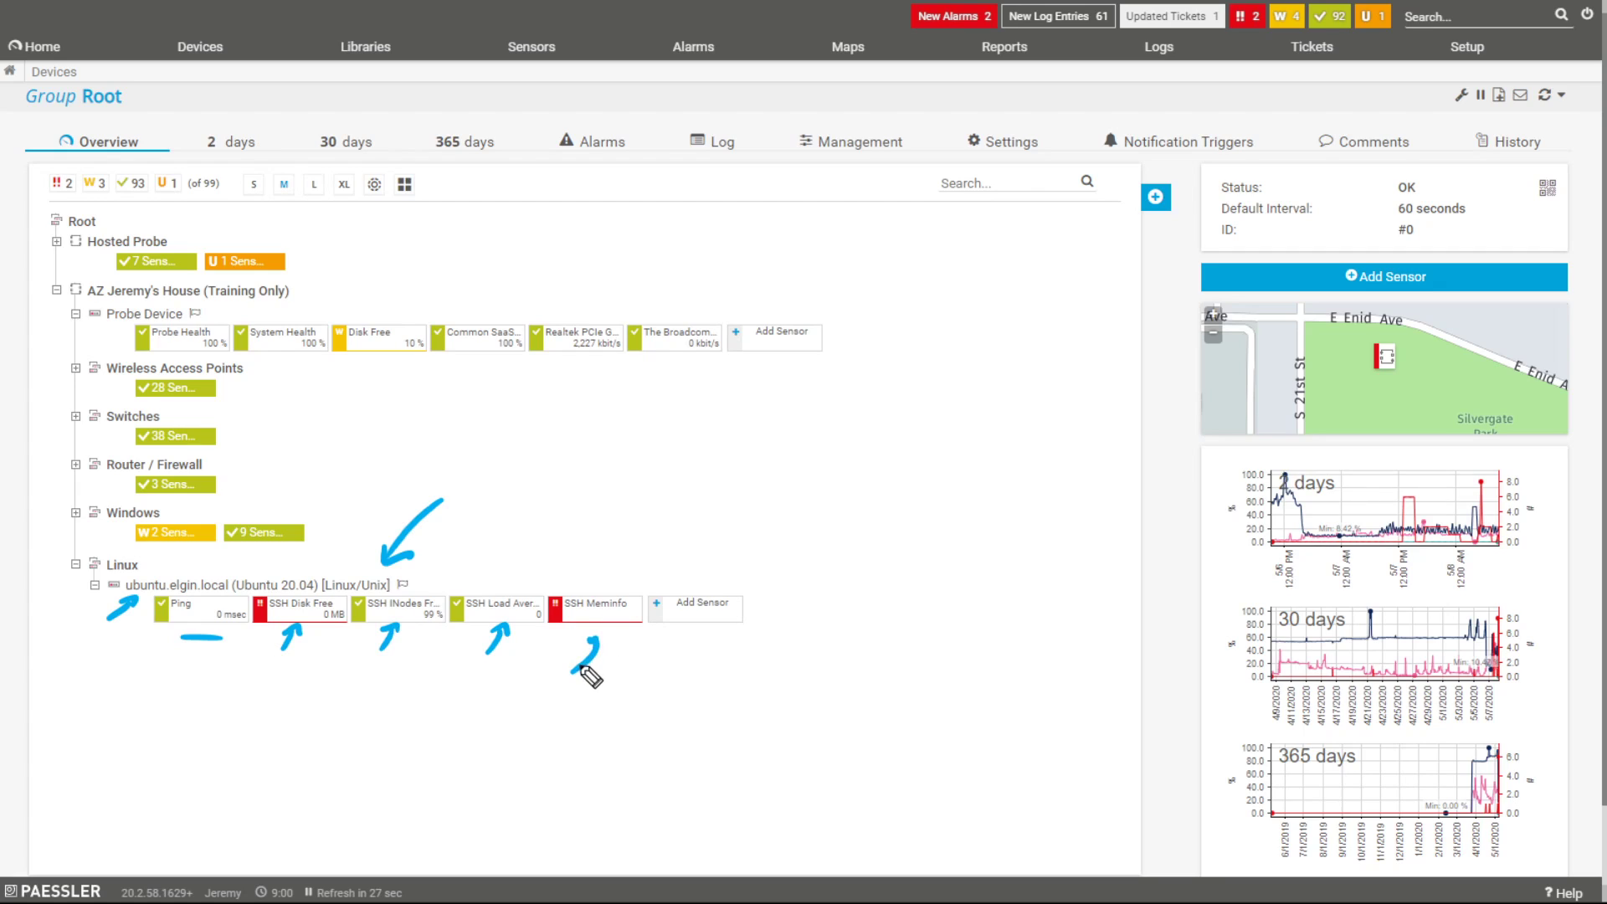
{"action": "left_click_drag", "start_coordinate": [680, 659], "coordinate": [698, 634]}
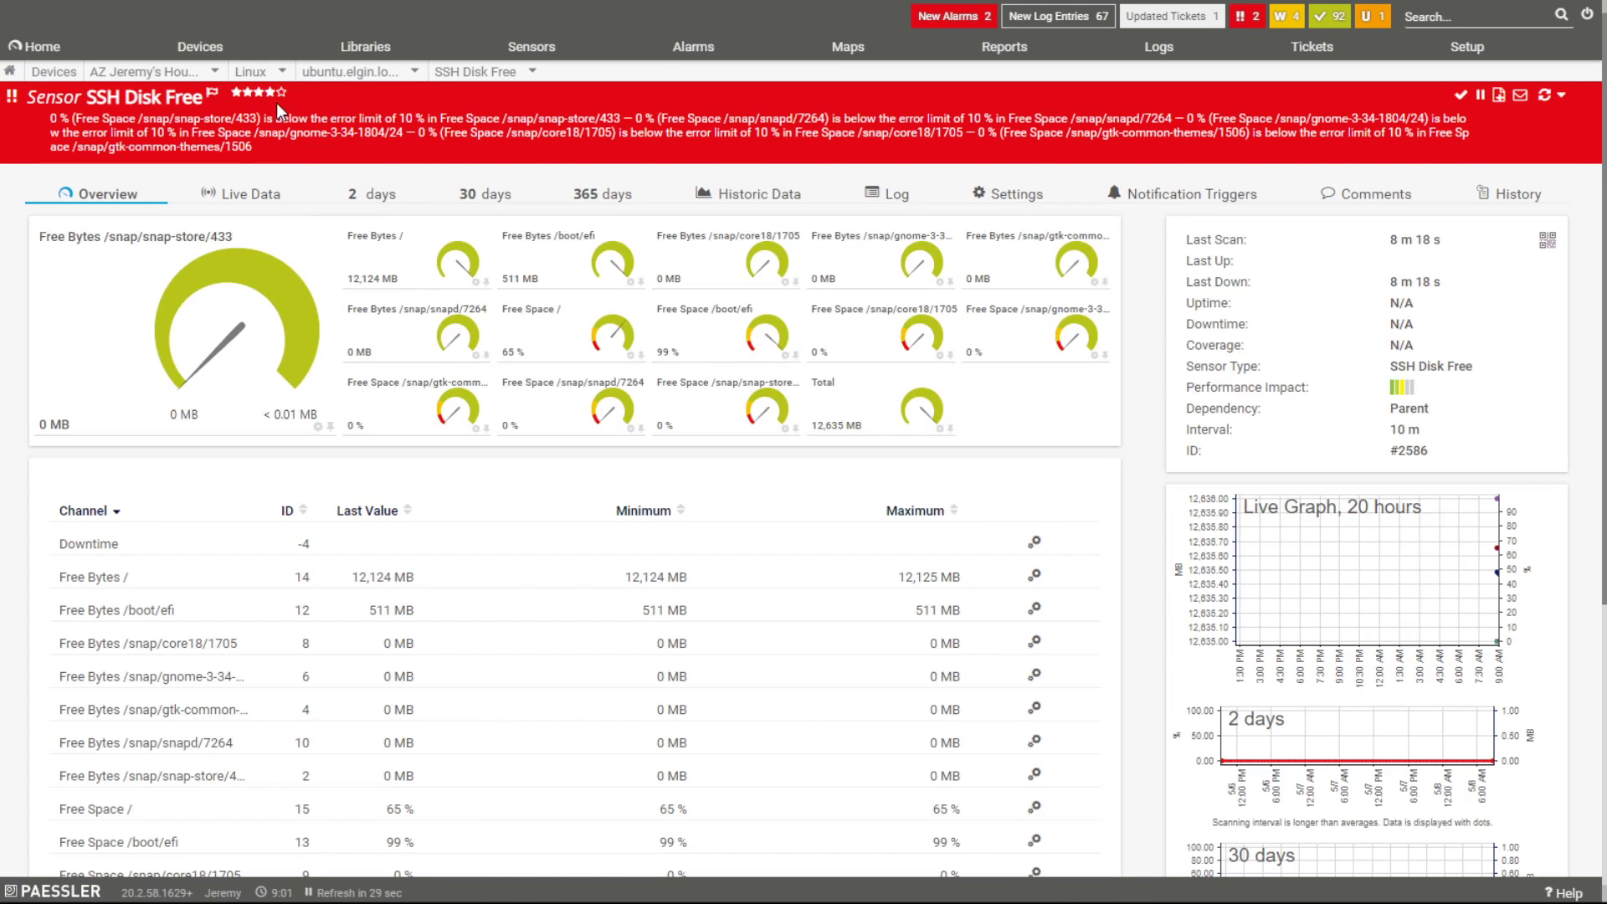
{"action": "left_click_drag", "start_coordinate": [156, 123], "coordinate": [265, 122]}
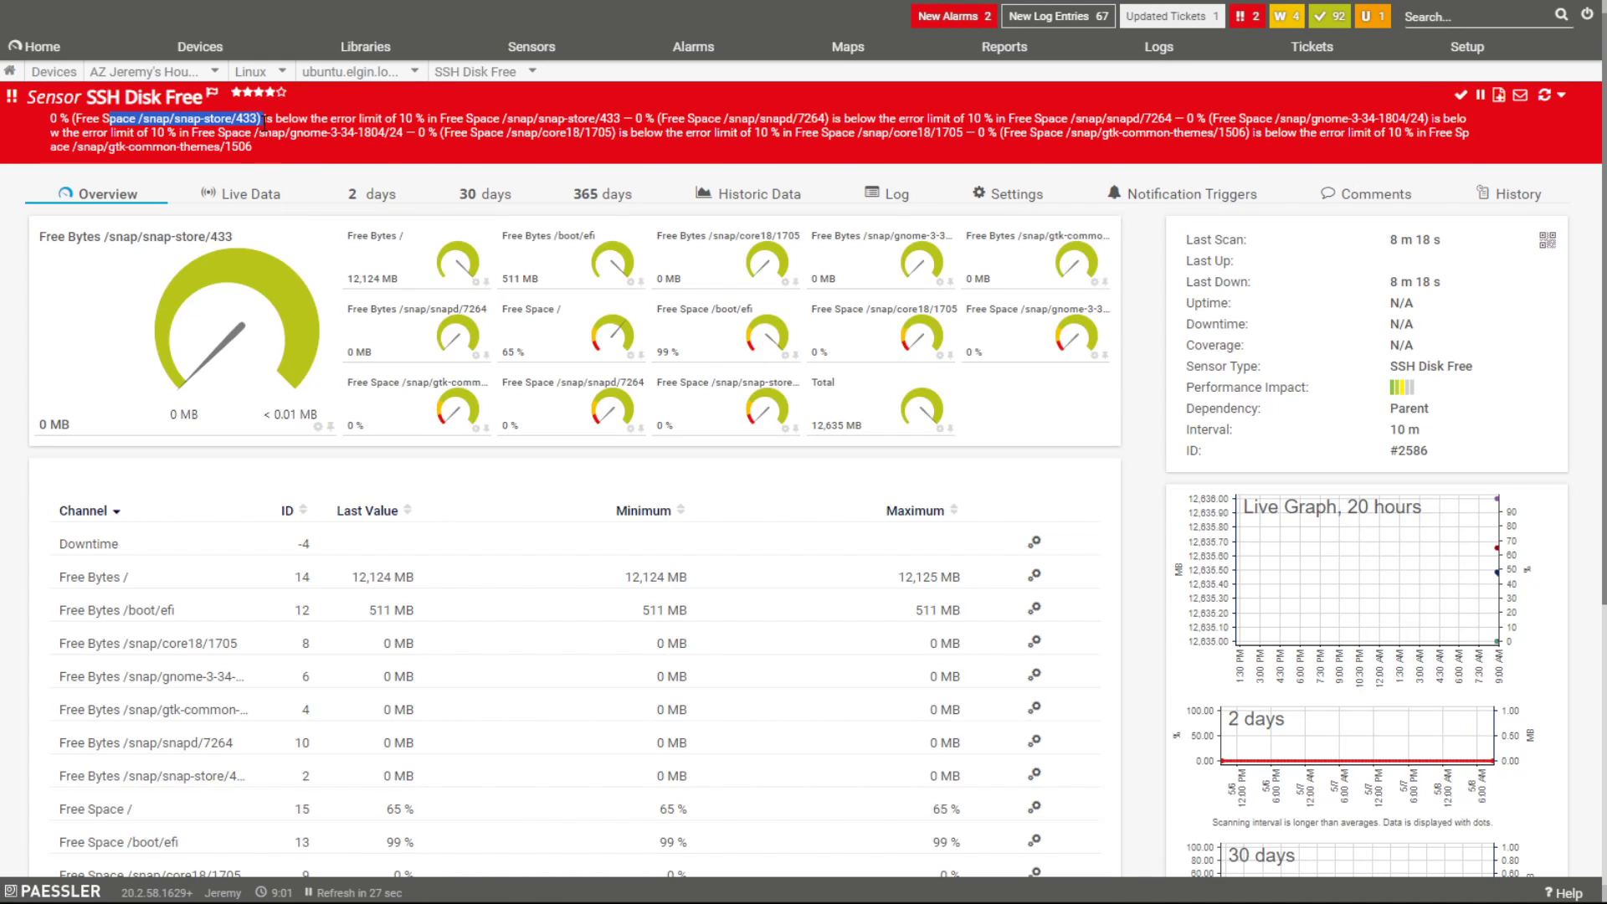
{"action": "left_click", "coordinate": [371, 118]}
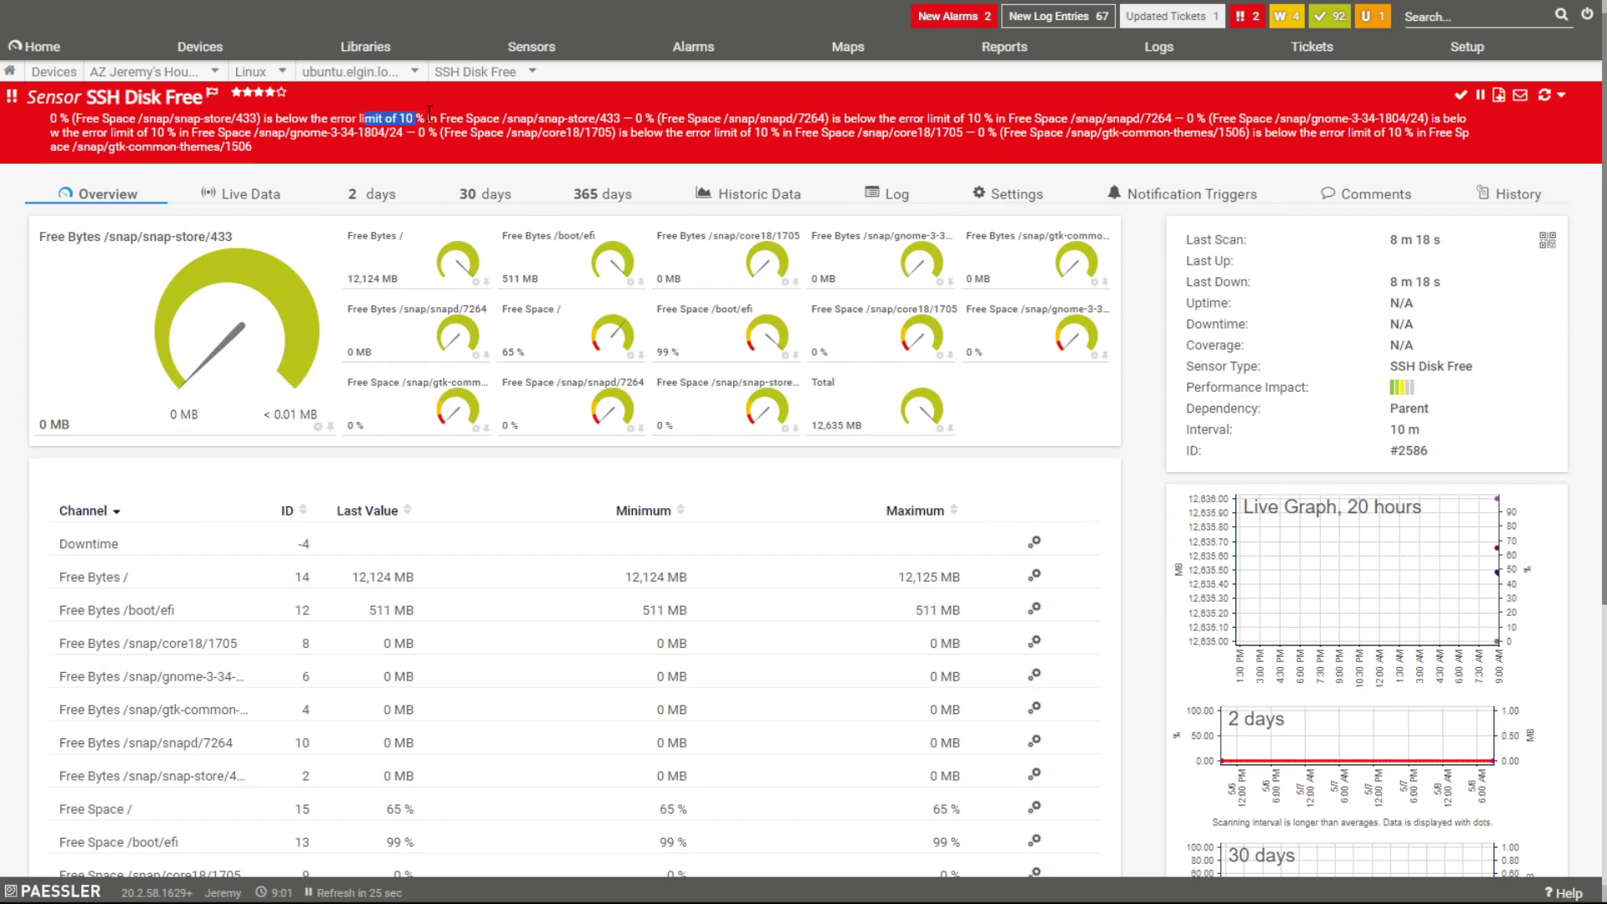
{"action": "left_click_drag", "start_coordinate": [432, 114], "coordinate": [558, 116]}
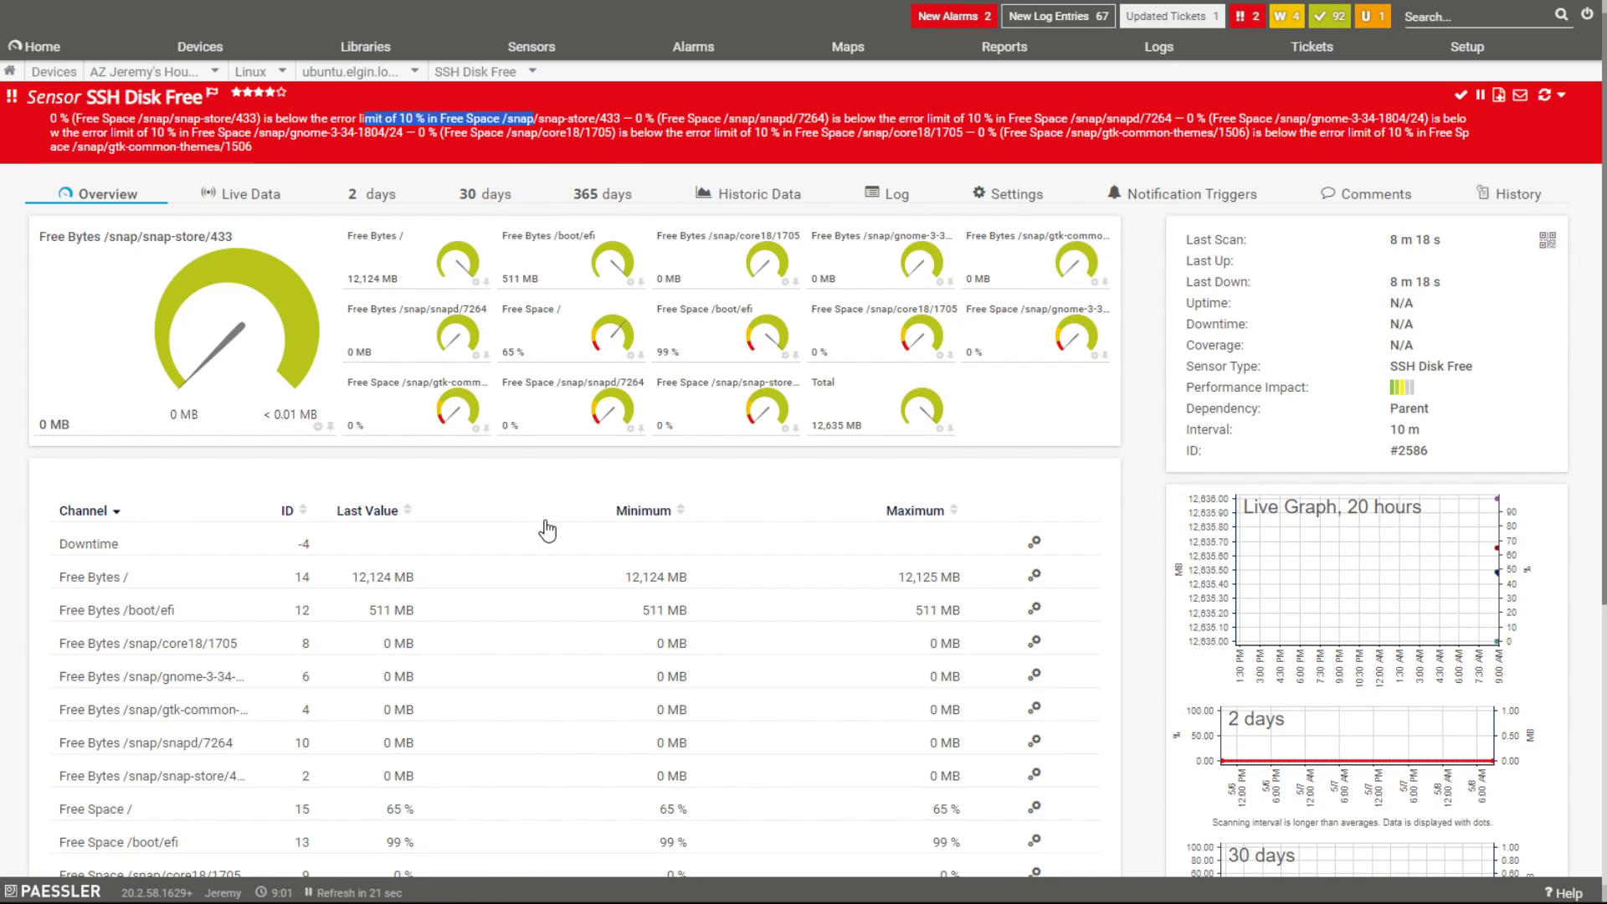
{"action": "mouse_move", "coordinate": [567, 403]}
{"action": "left_click", "coordinate": [200, 46]}
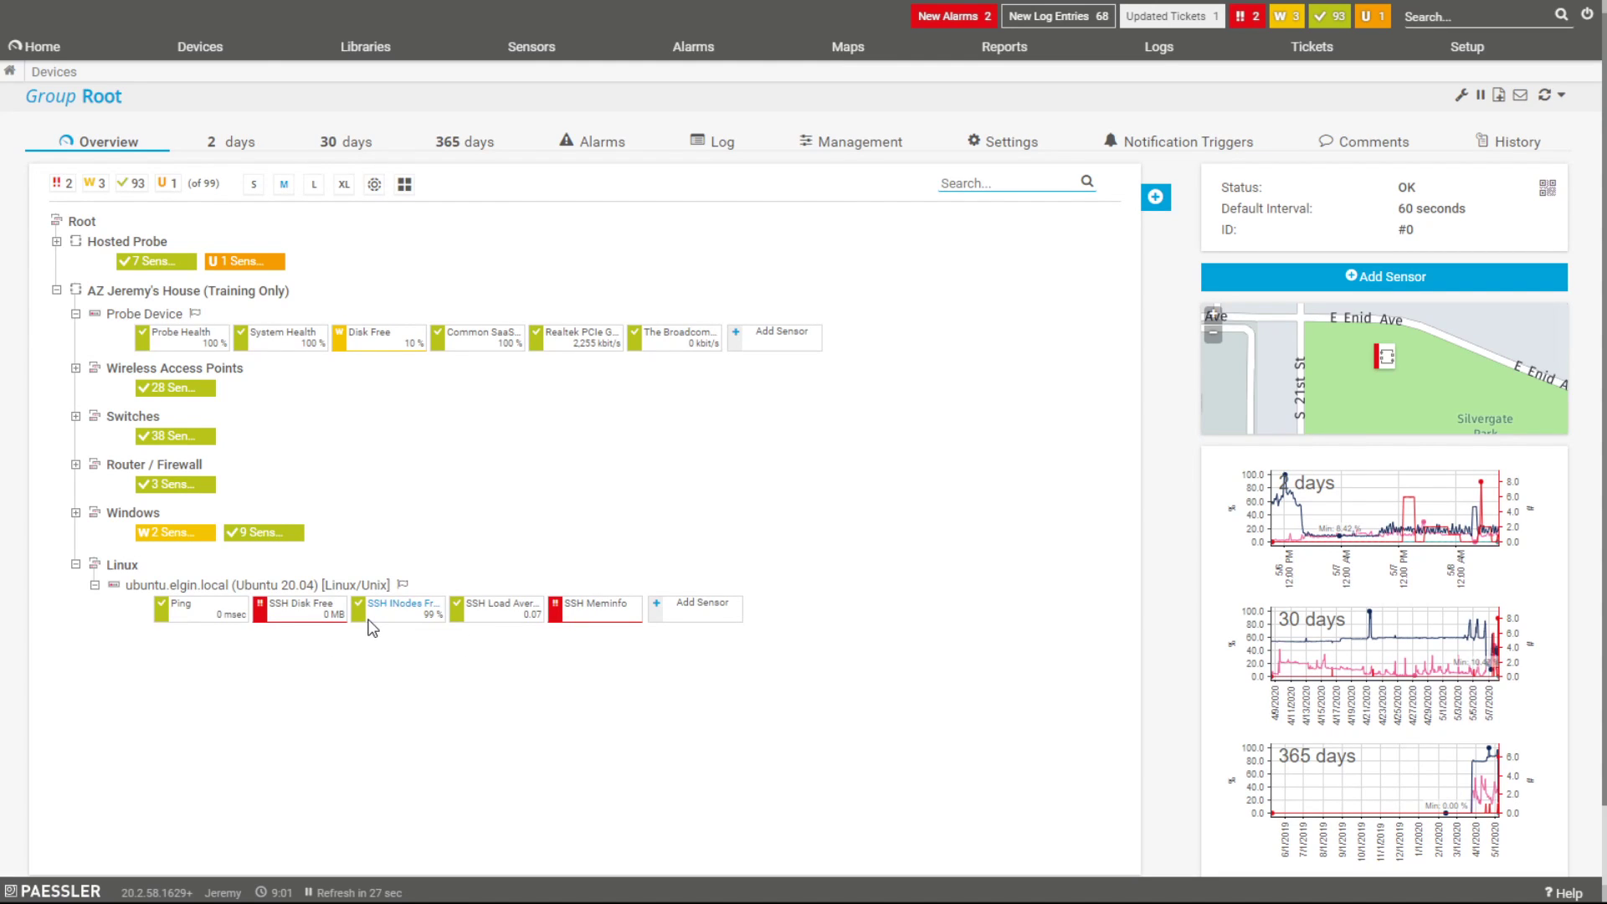
{"action": "left_click", "coordinate": [592, 611]}
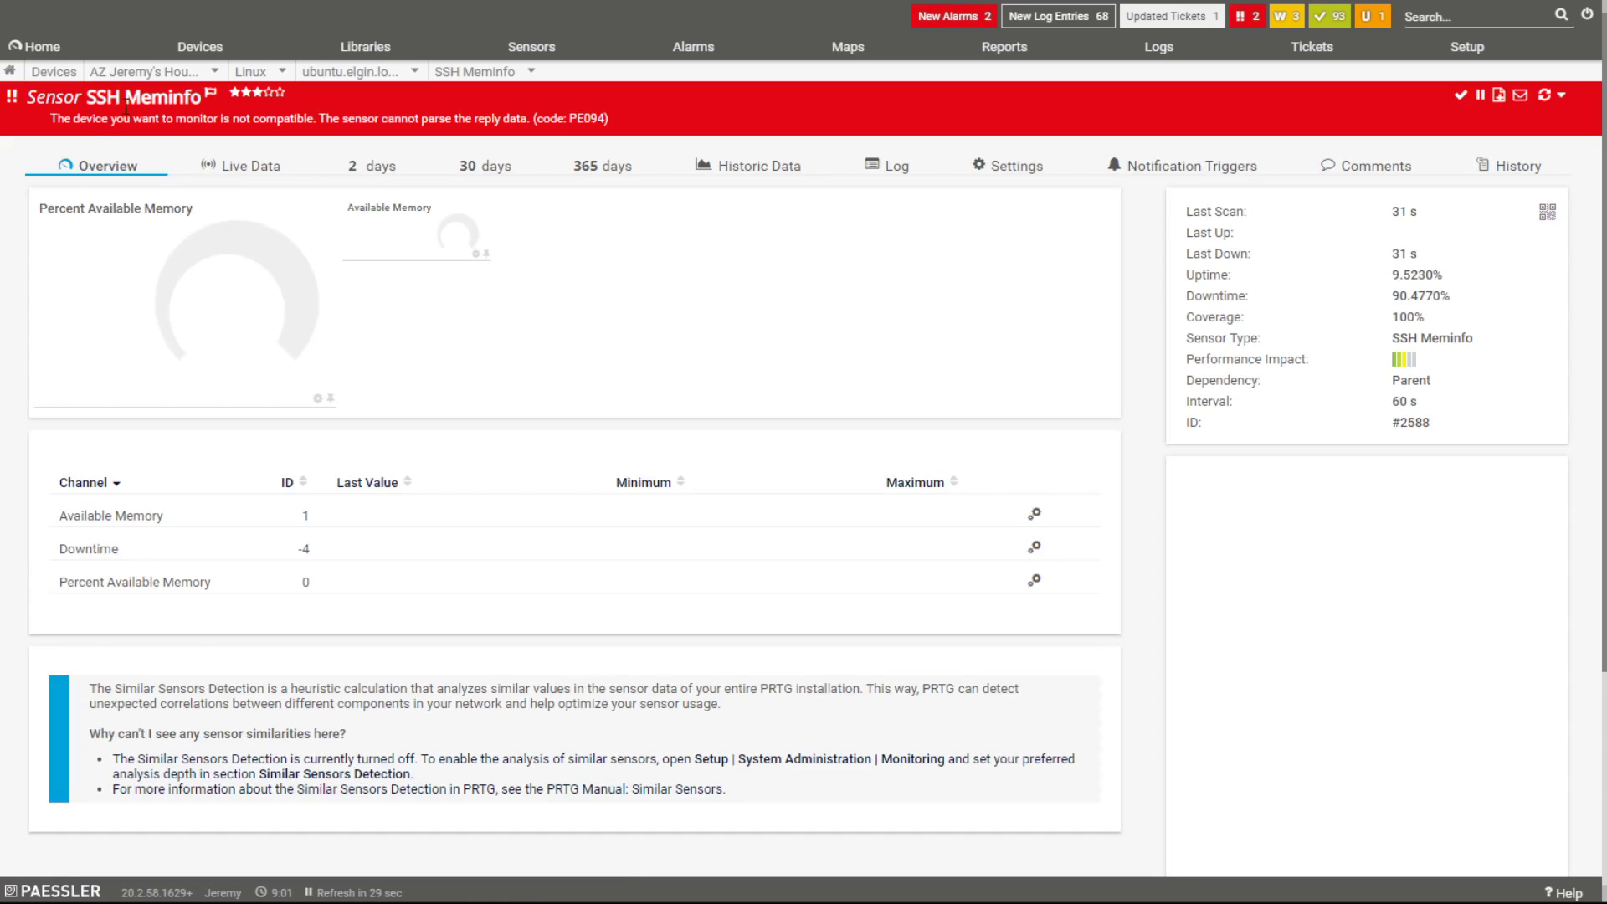
{"action": "left_click_drag", "start_coordinate": [186, 118], "coordinate": [516, 114]}
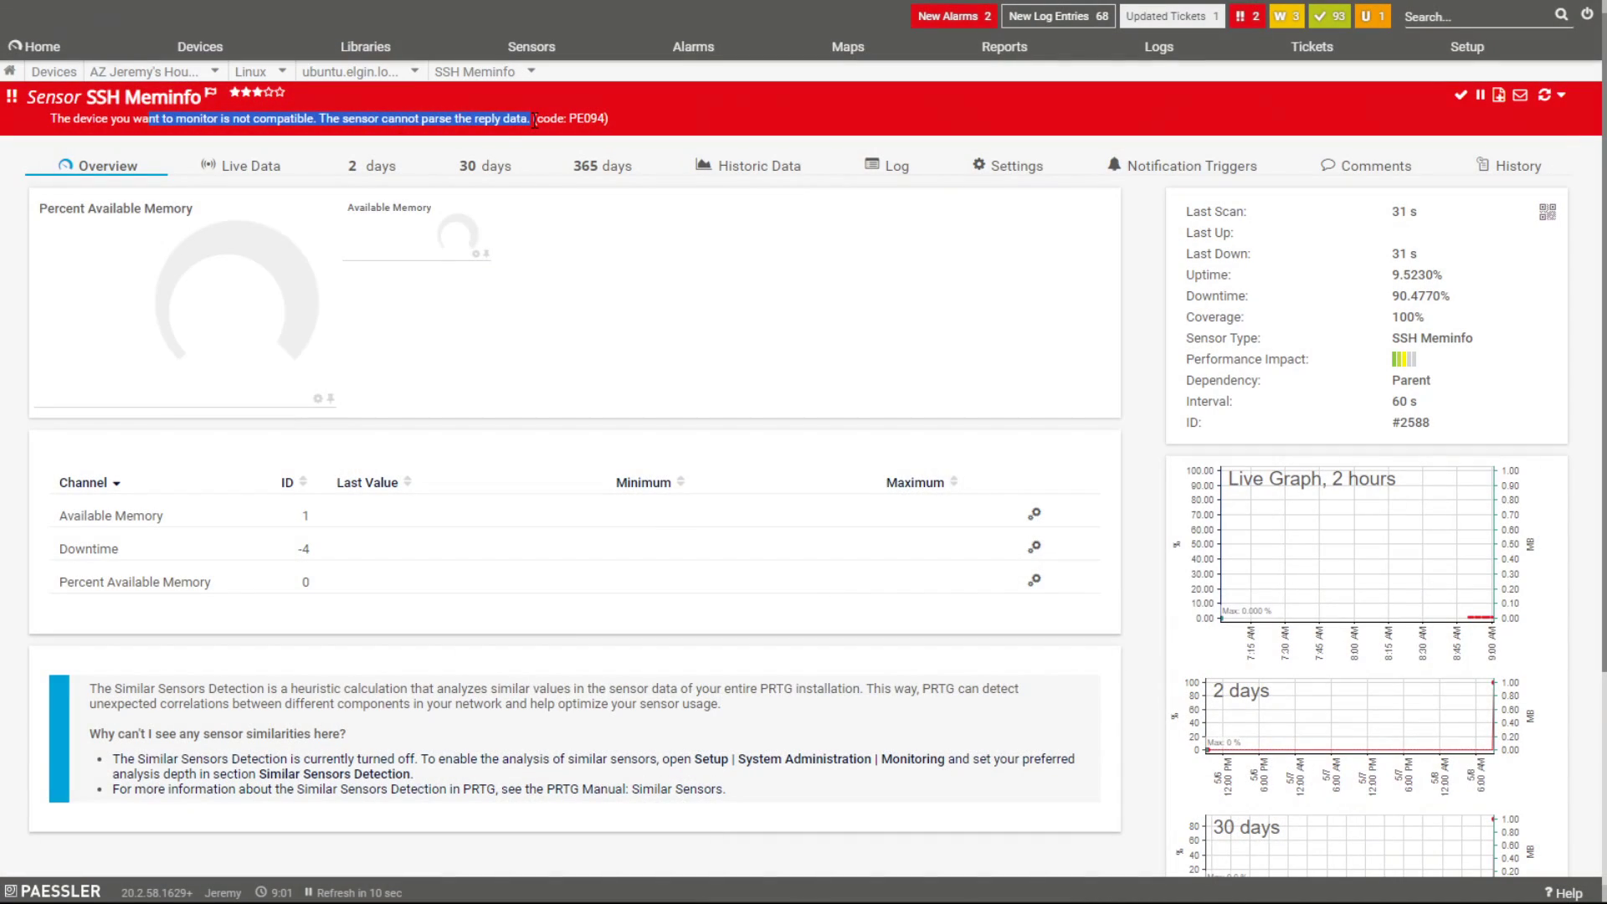
{"action": "key", "text": "alt+Left"}
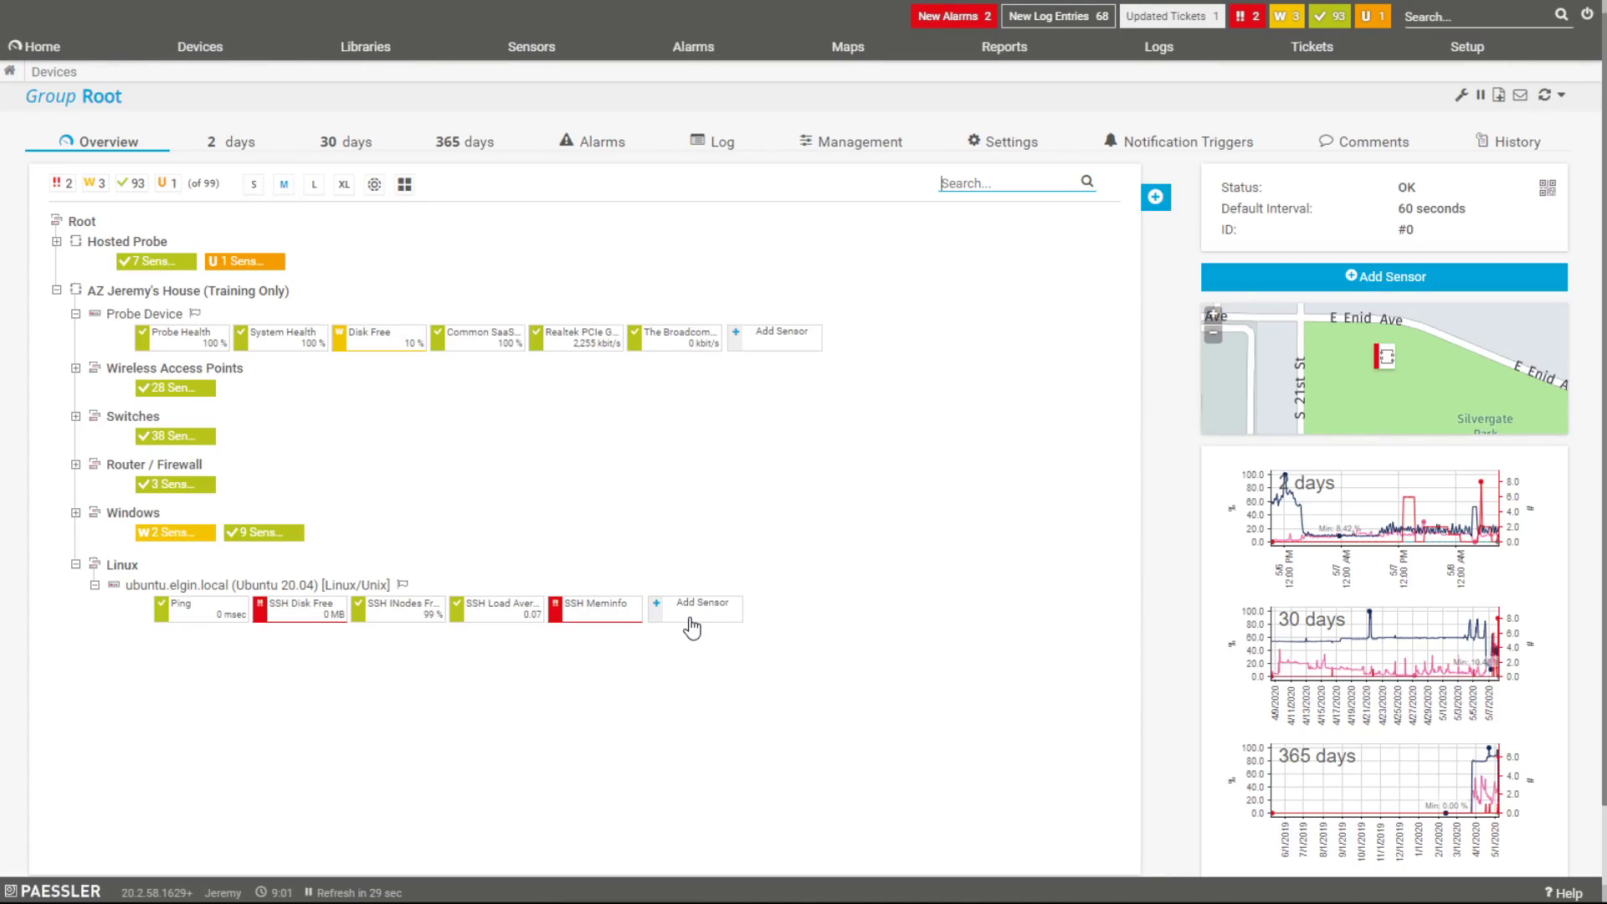
Search sensor types for ssh on ubuntu.elgin.local and pick SSH Disk Free
{"action": "left_click", "coordinate": [691, 629]}
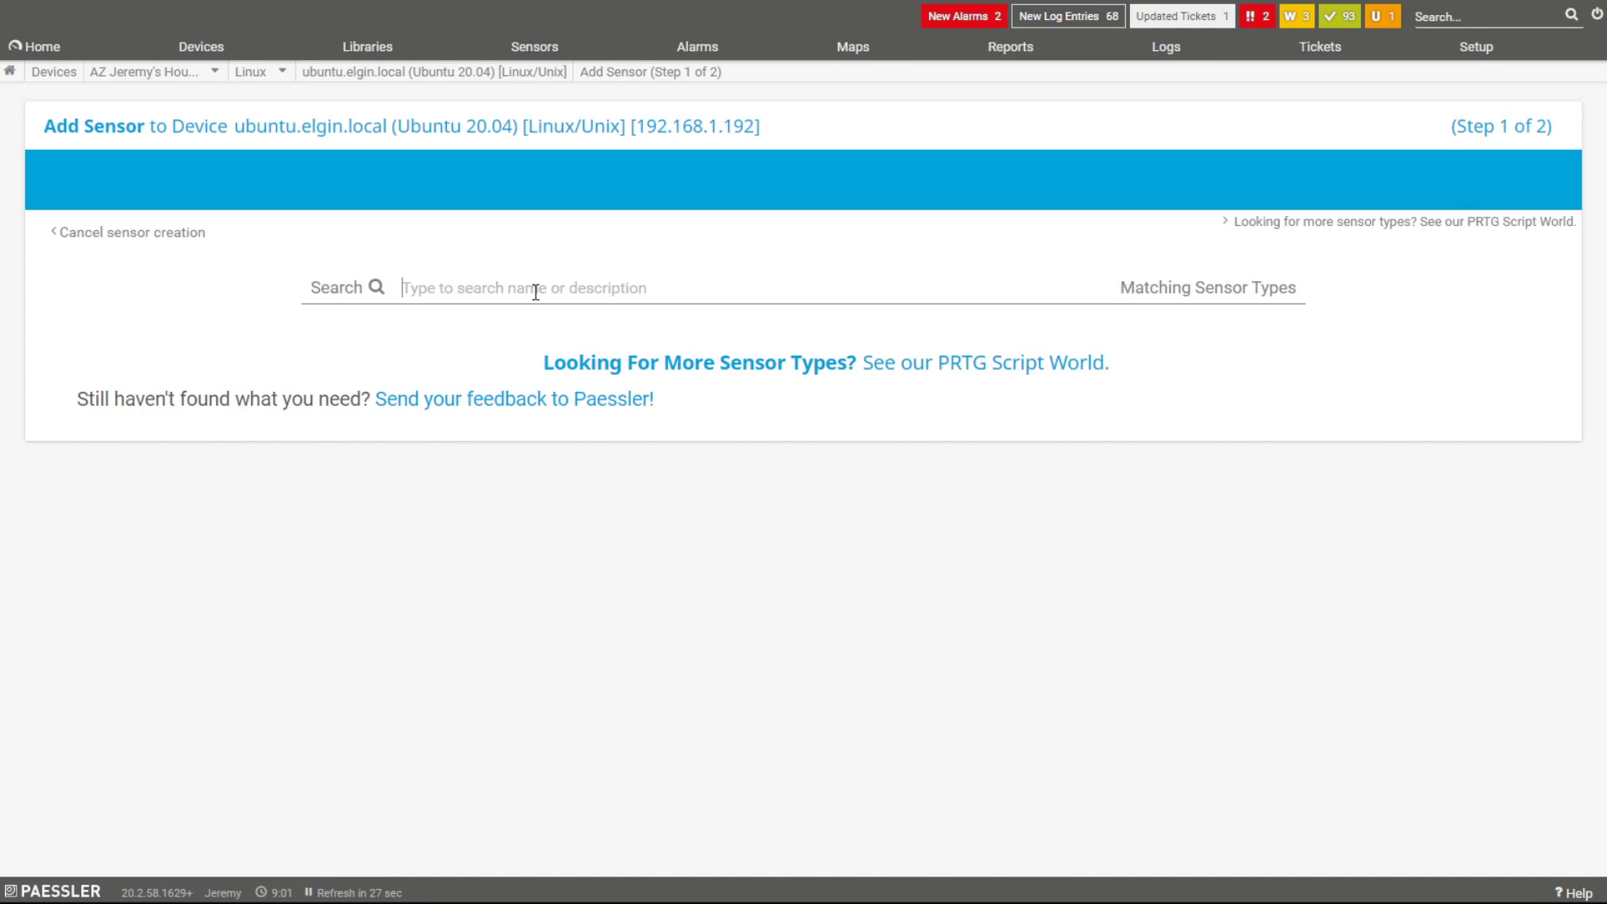
{"action": "type", "text": "ssh"}
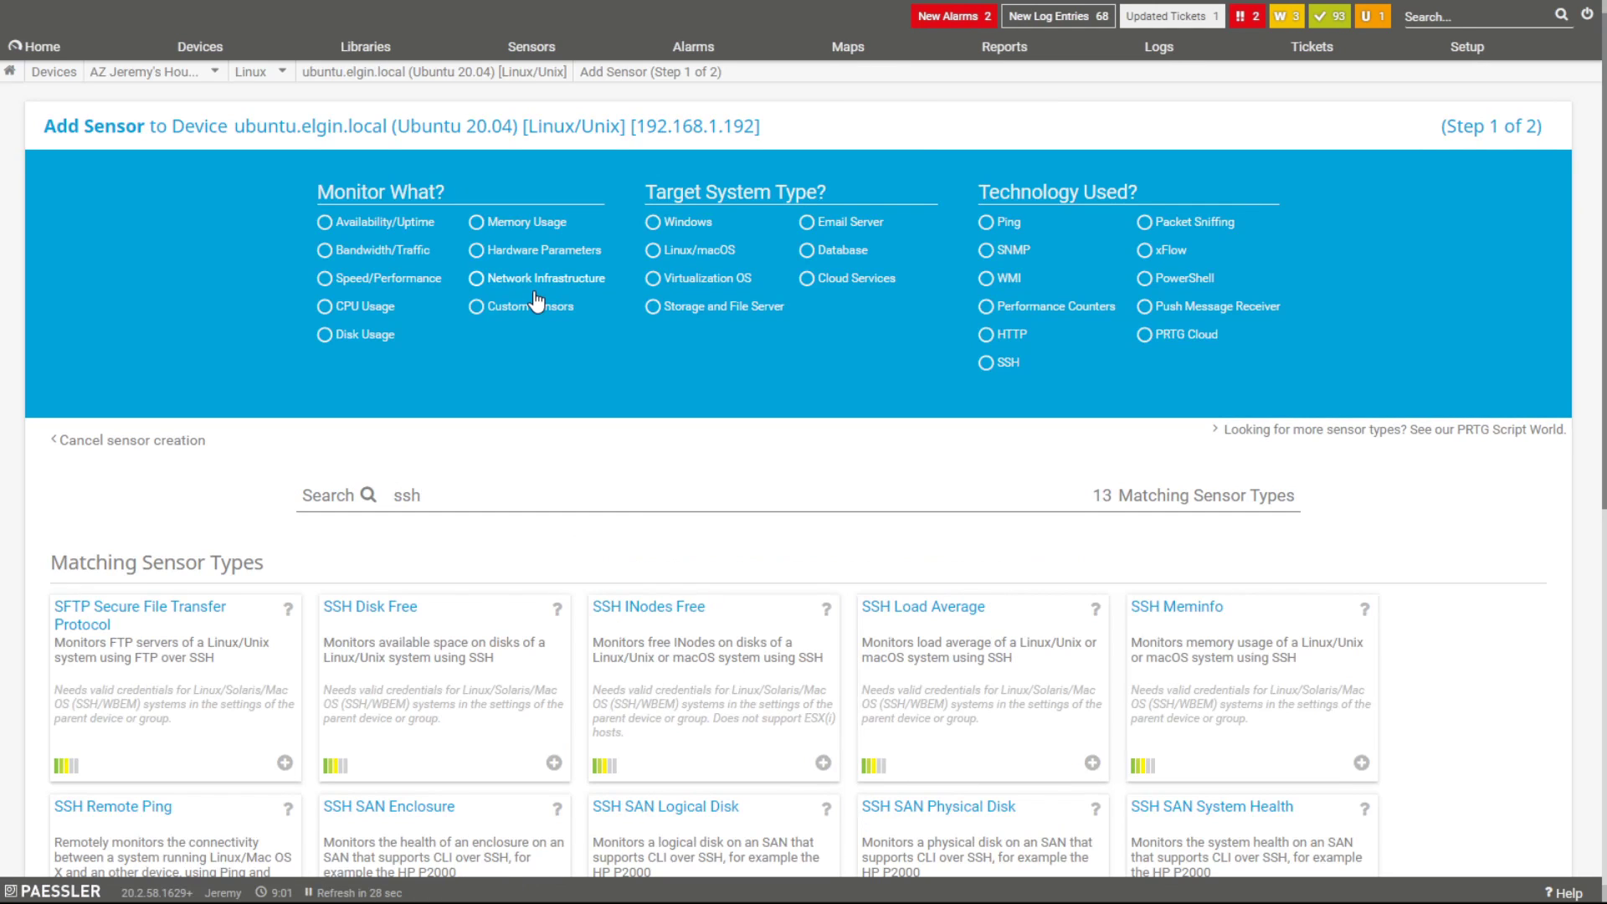
{"action": "scroll", "coordinate": [535, 301], "scroll_direction": "down", "scroll_amount": 3}
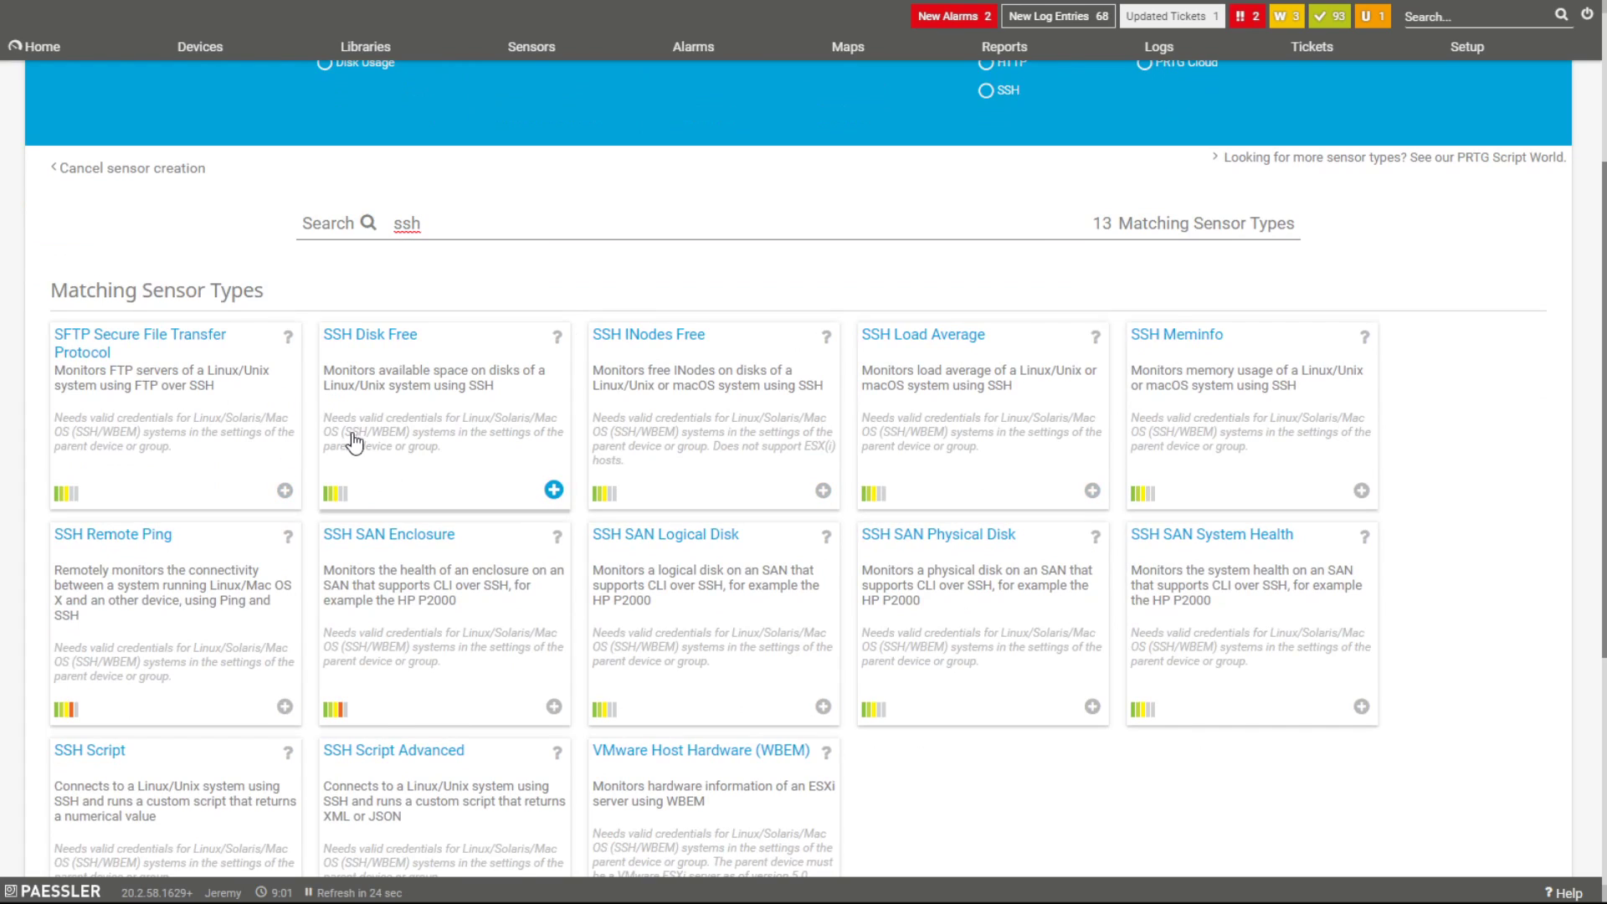
{"action": "scroll", "coordinate": [356, 444], "scroll_direction": "down", "scroll_amount": 2}
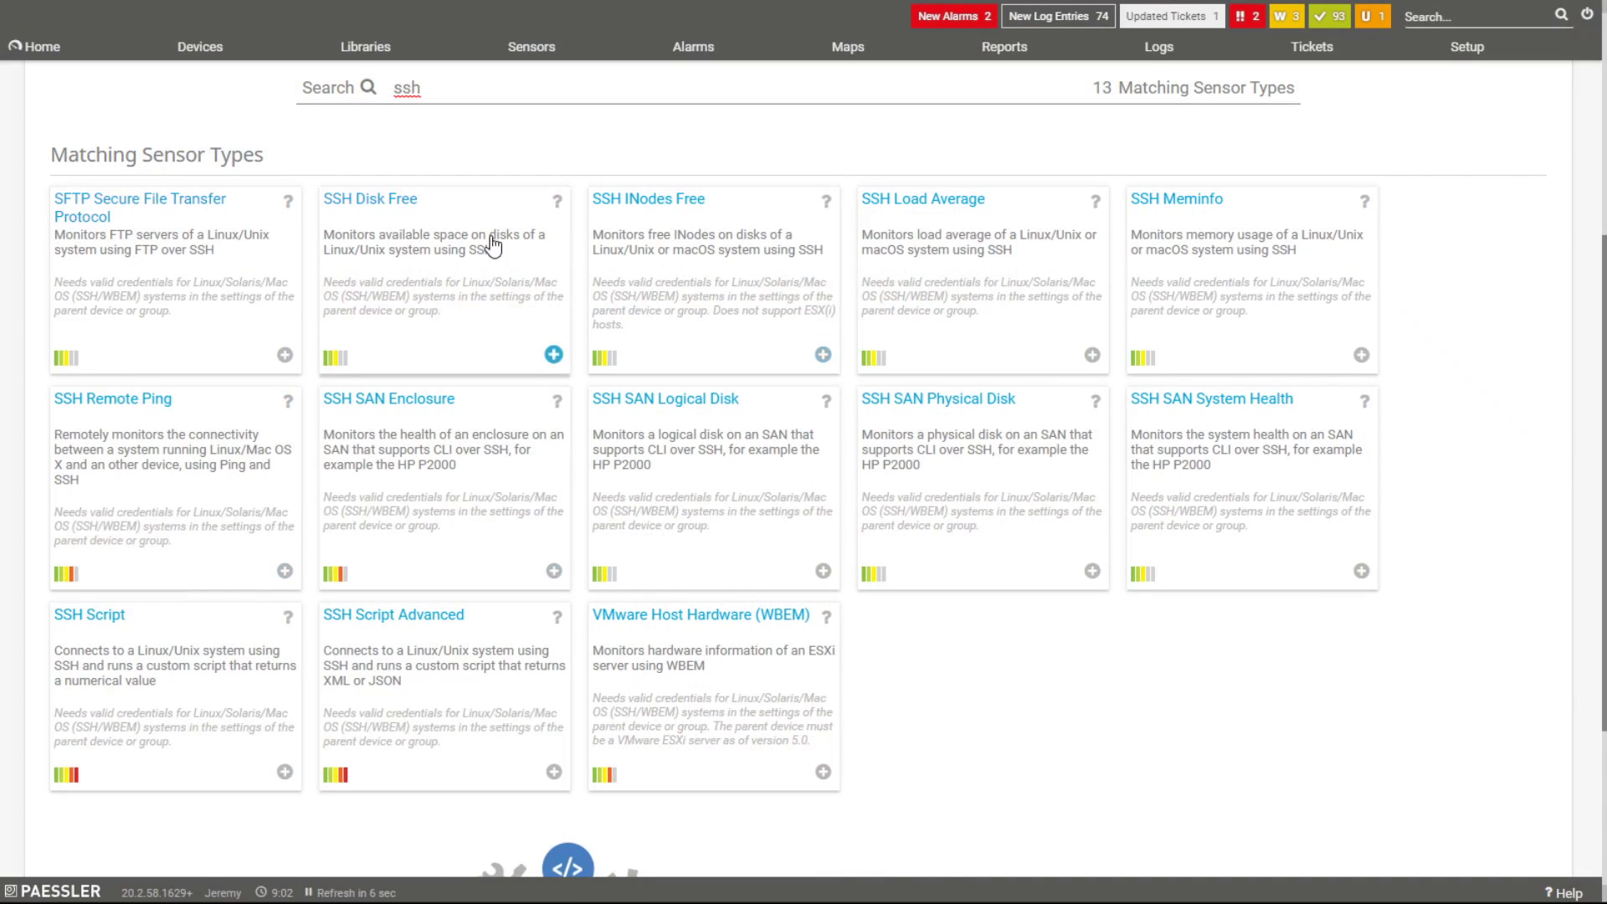
{"action": "left_click", "coordinate": [492, 244]}
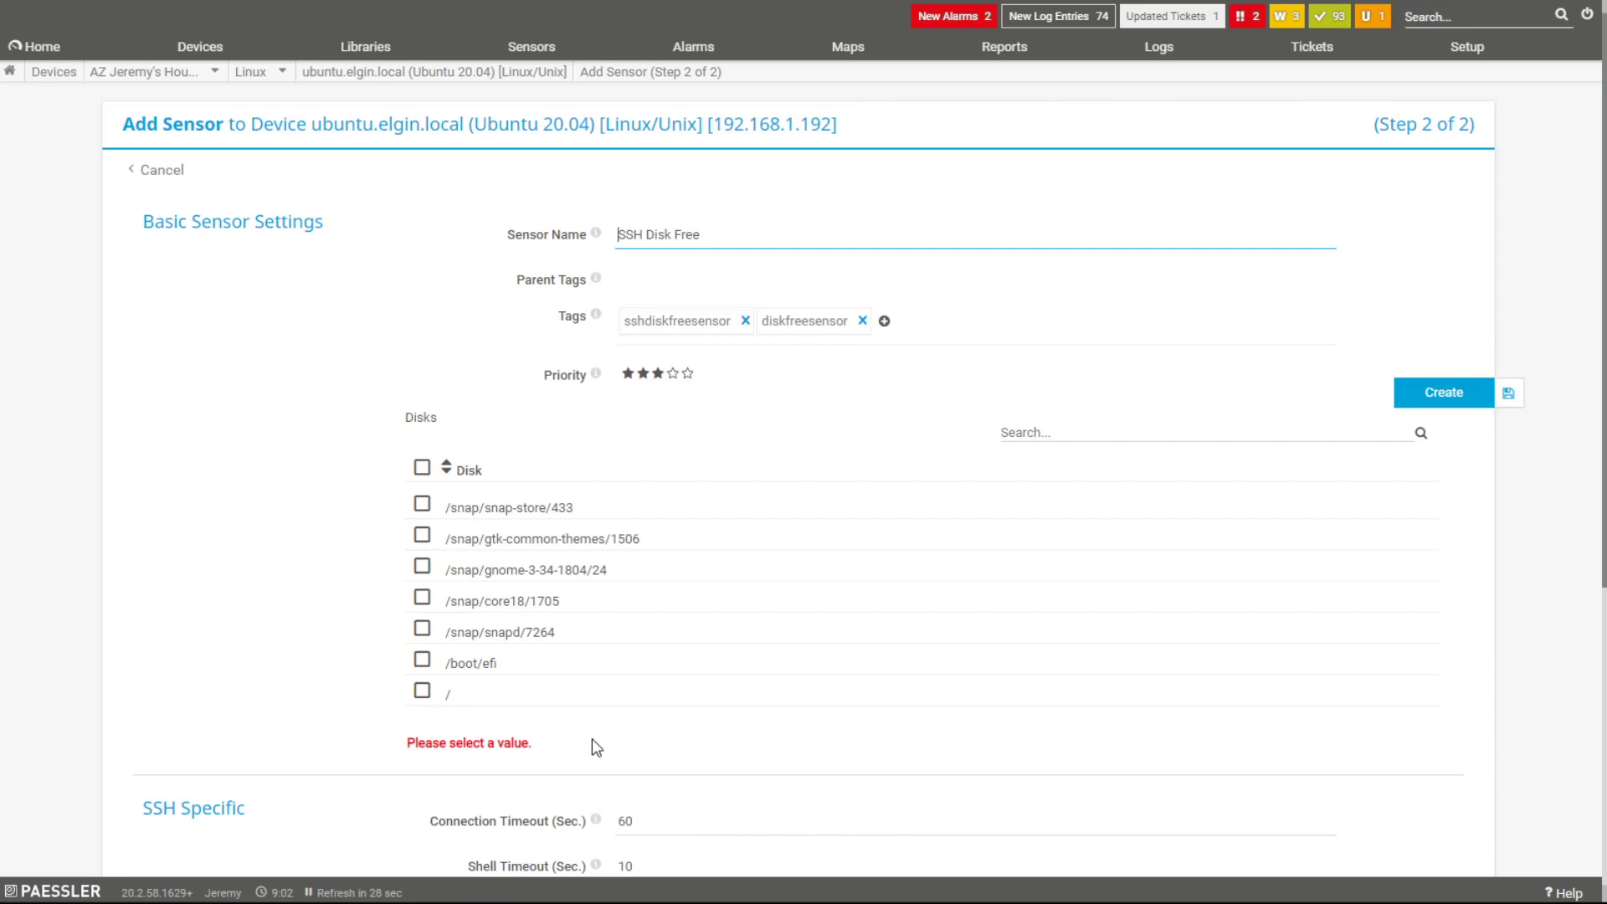
Create the SSH Disk Free sensor monitoring the root / disk instead of /boot/efi
{"action": "left_click", "coordinate": [422, 661]}
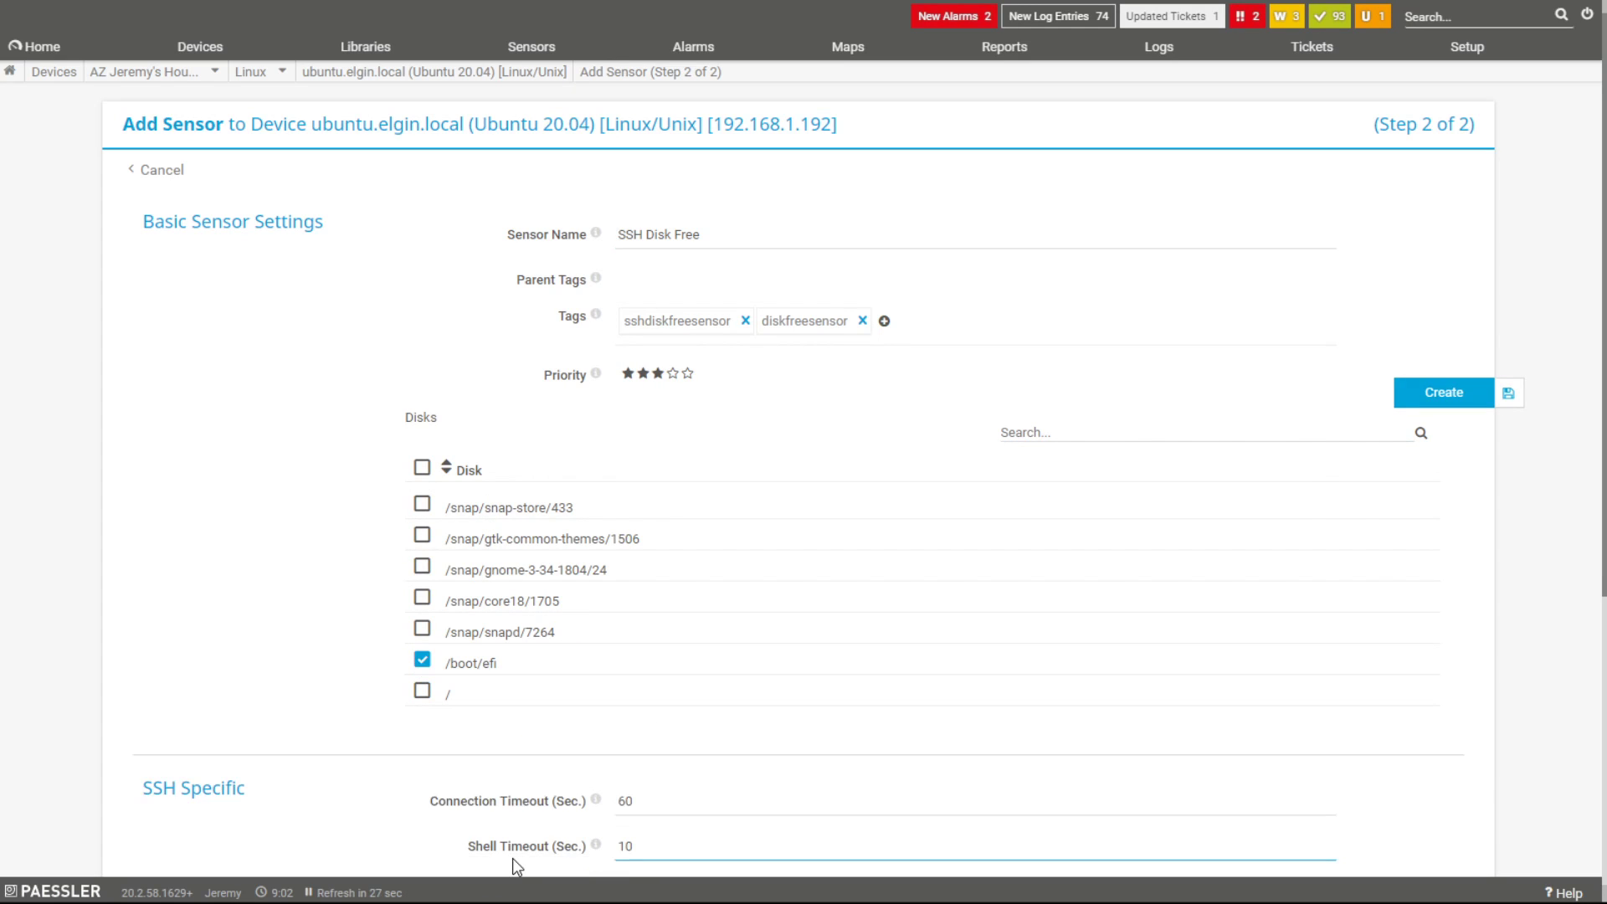
{"action": "left_click", "coordinate": [422, 665]}
{"action": "left_click", "coordinate": [422, 690]}
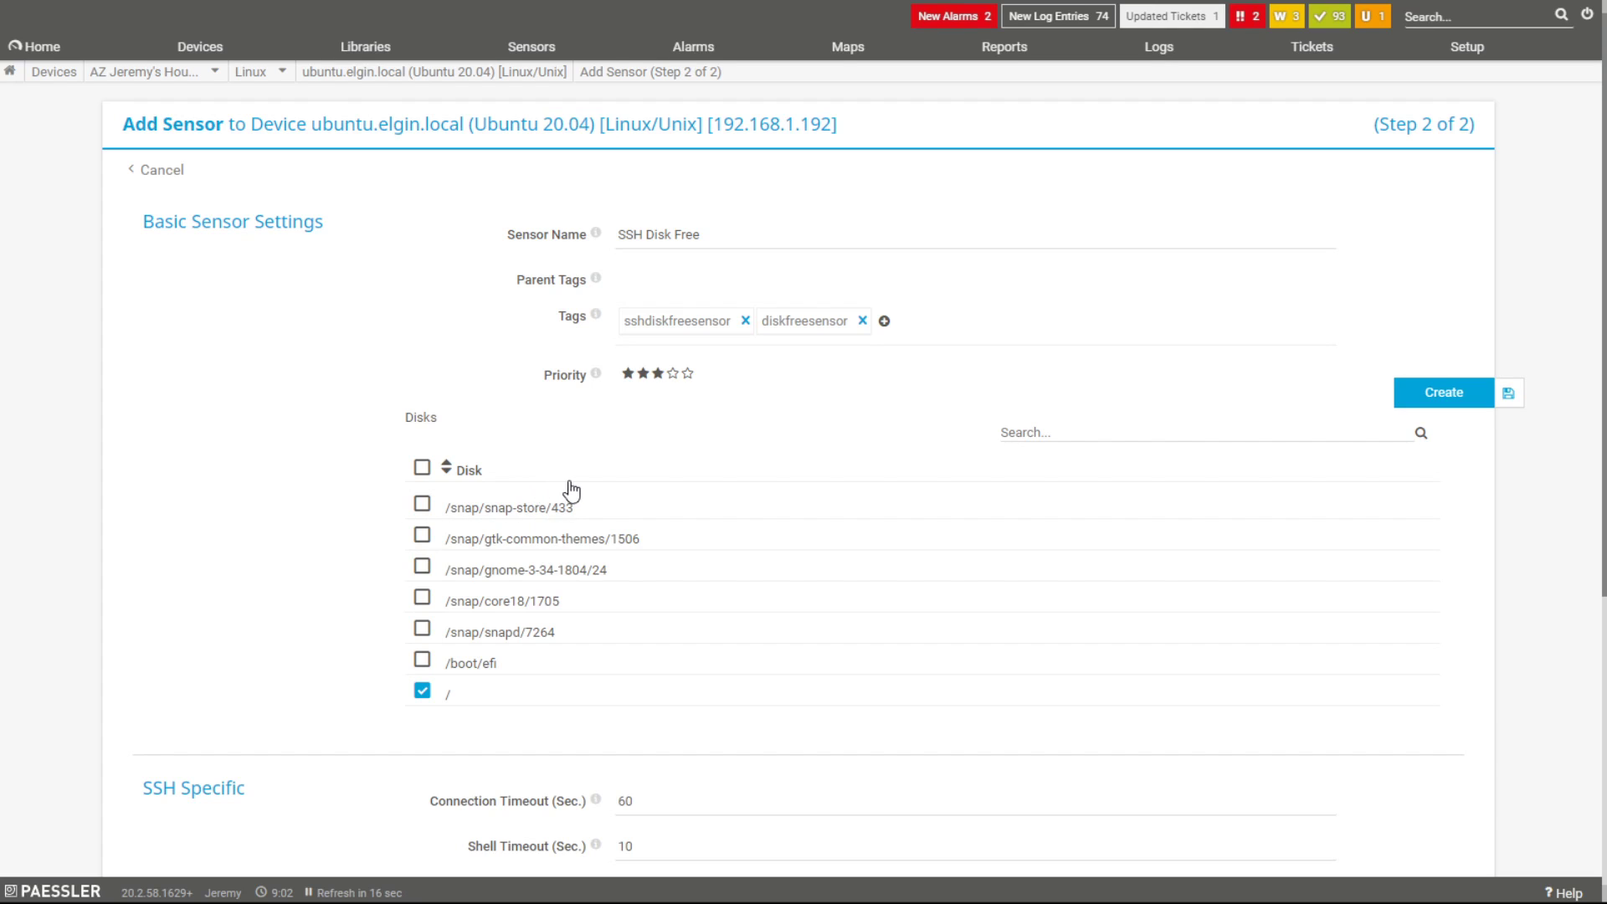
{"action": "left_click", "coordinate": [1417, 407]}
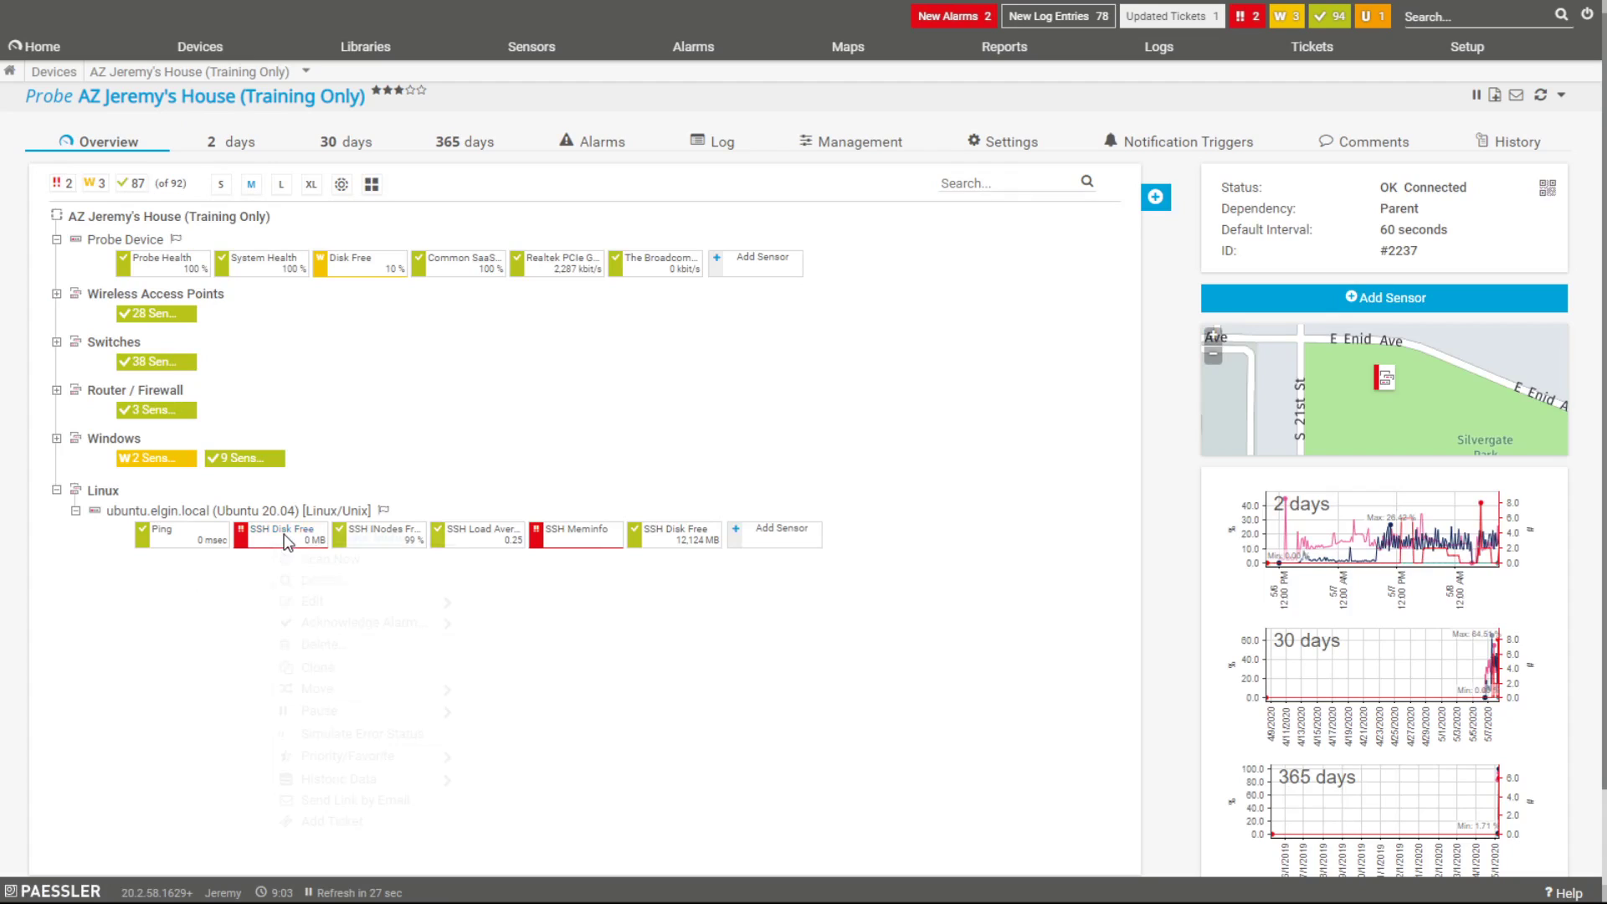
Acknowledge the failing SSH Disk Free alarm indefinitely
{"action": "mouse_move", "coordinate": [354, 624]}
{"action": "left_click", "coordinate": [506, 622]}
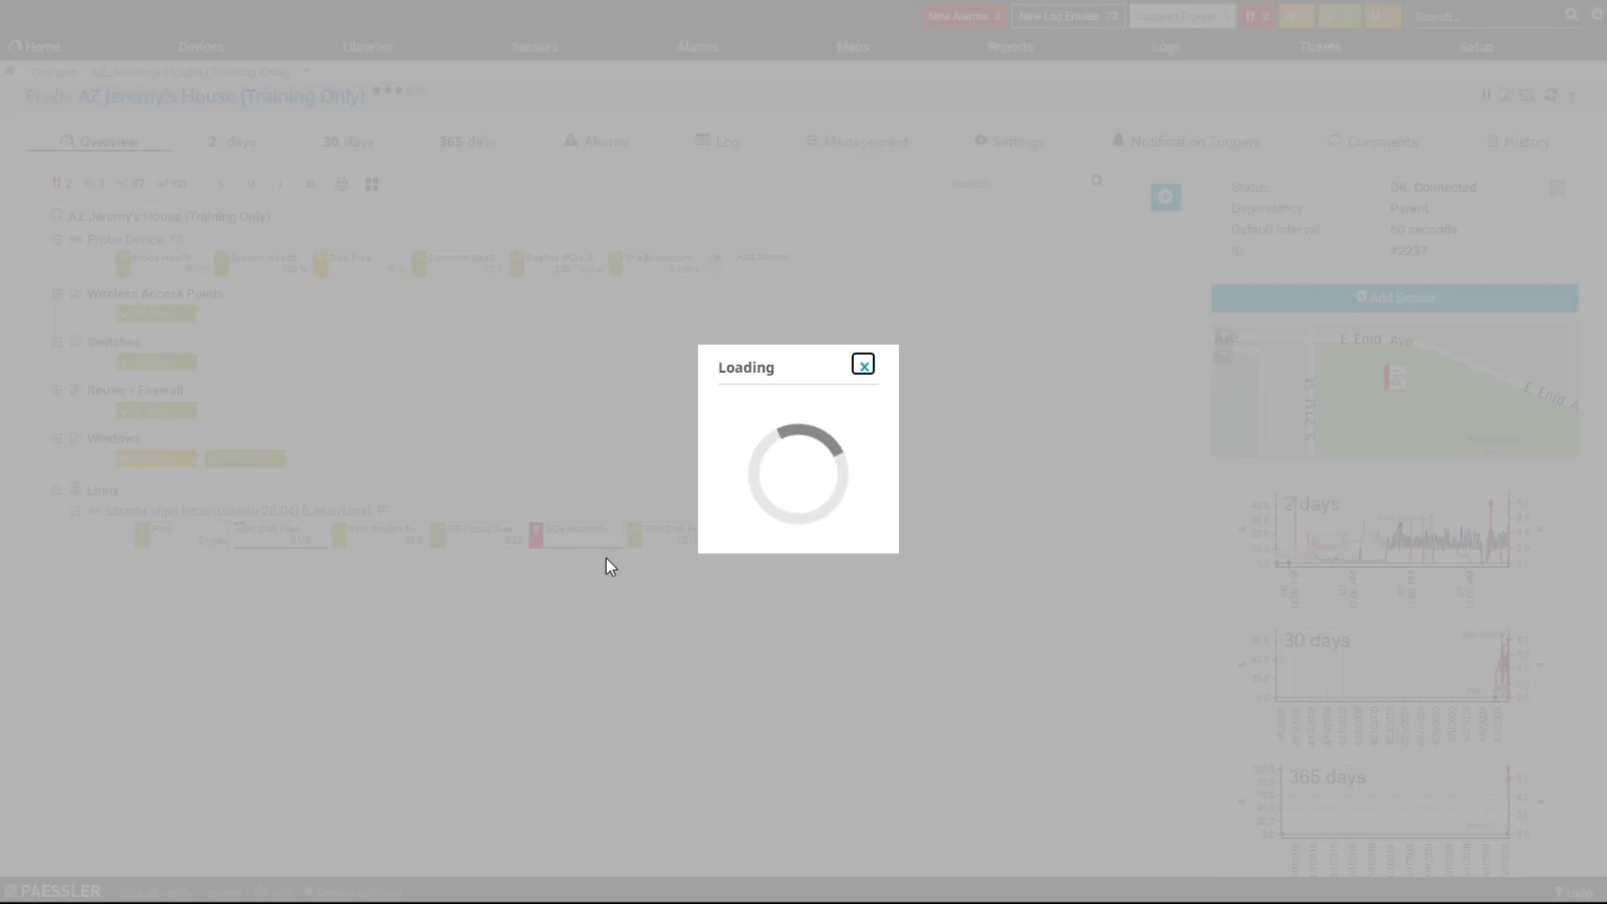
{"action": "left_click", "coordinate": [997, 615]}
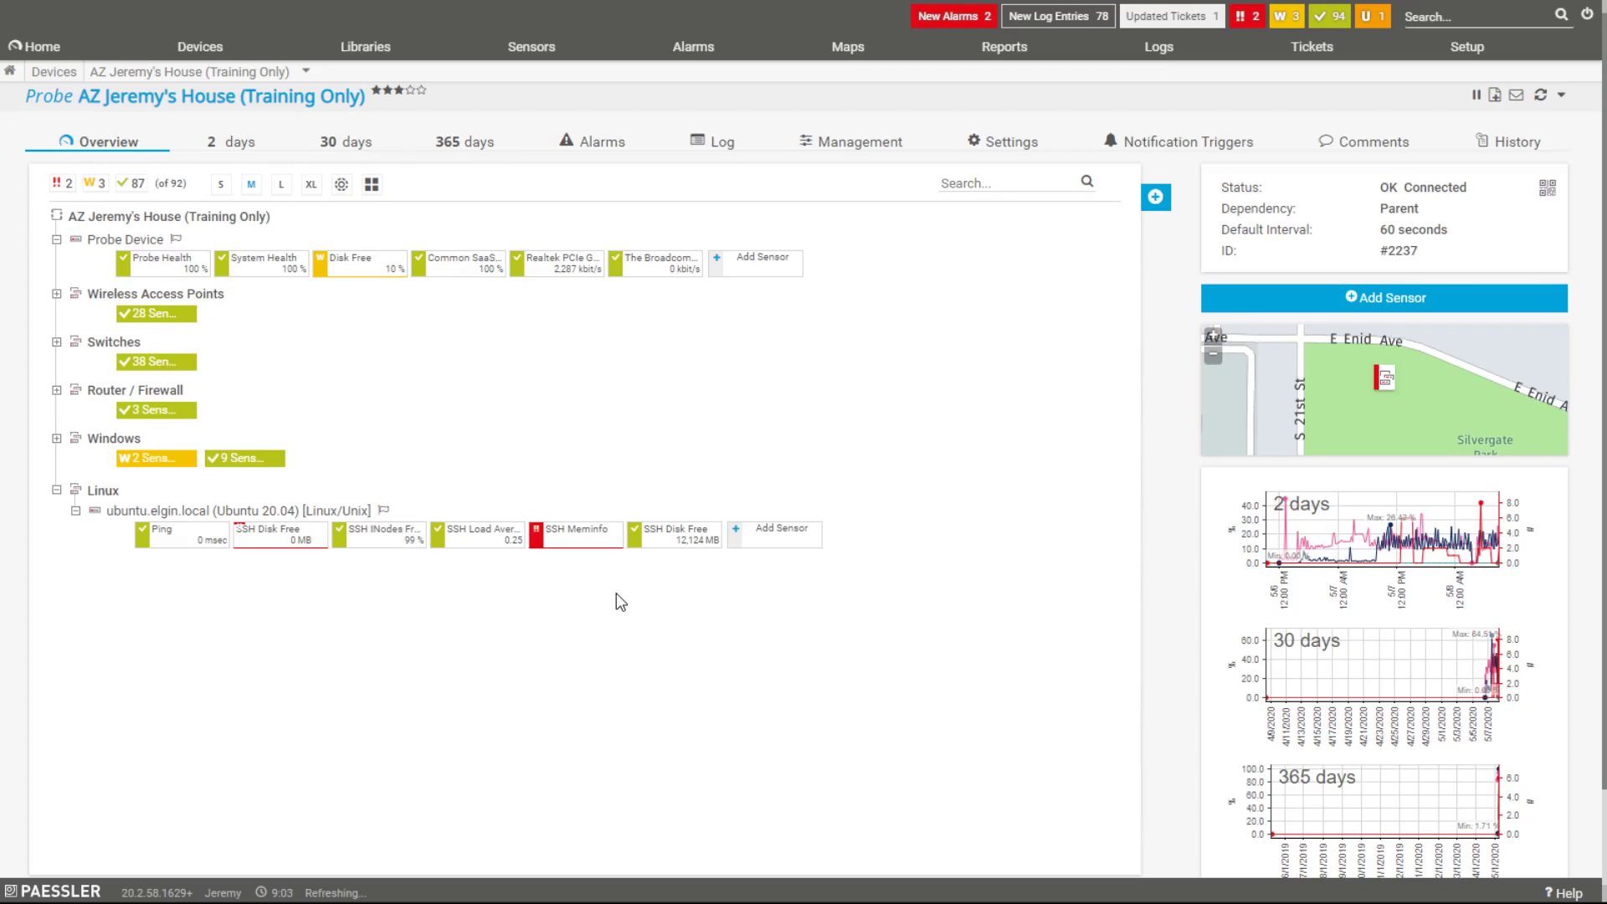
Acknowledge the SSH Meminfo alarm indefinitely, then collapse the Linux group
{"action": "left_click", "coordinate": [576, 543]}
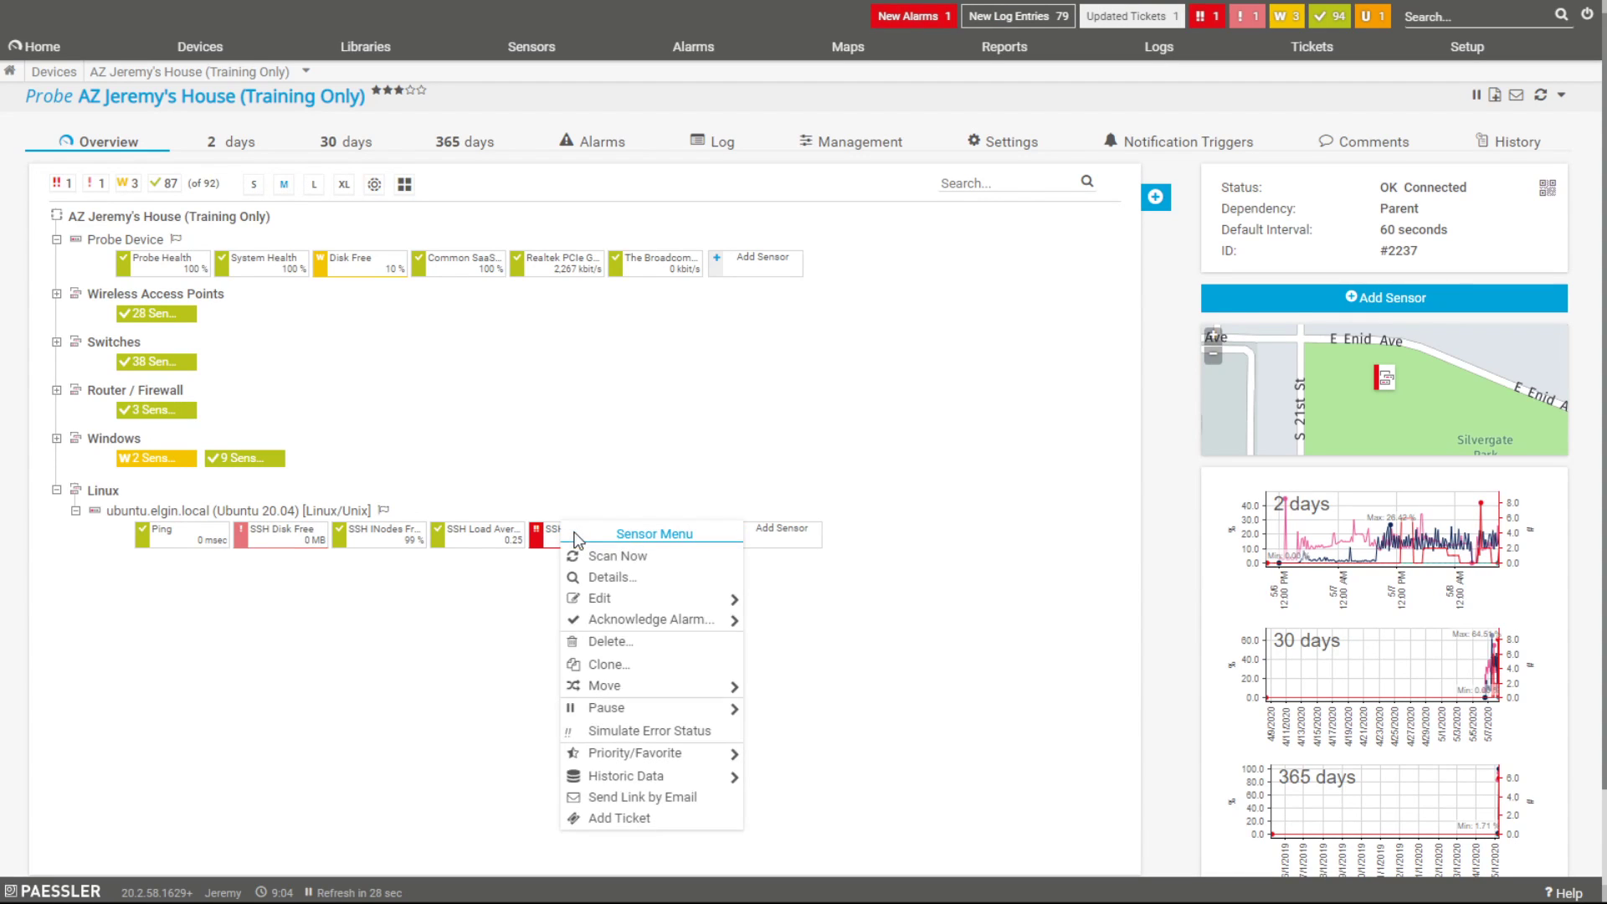
{"action": "left_click", "coordinate": [768, 621]}
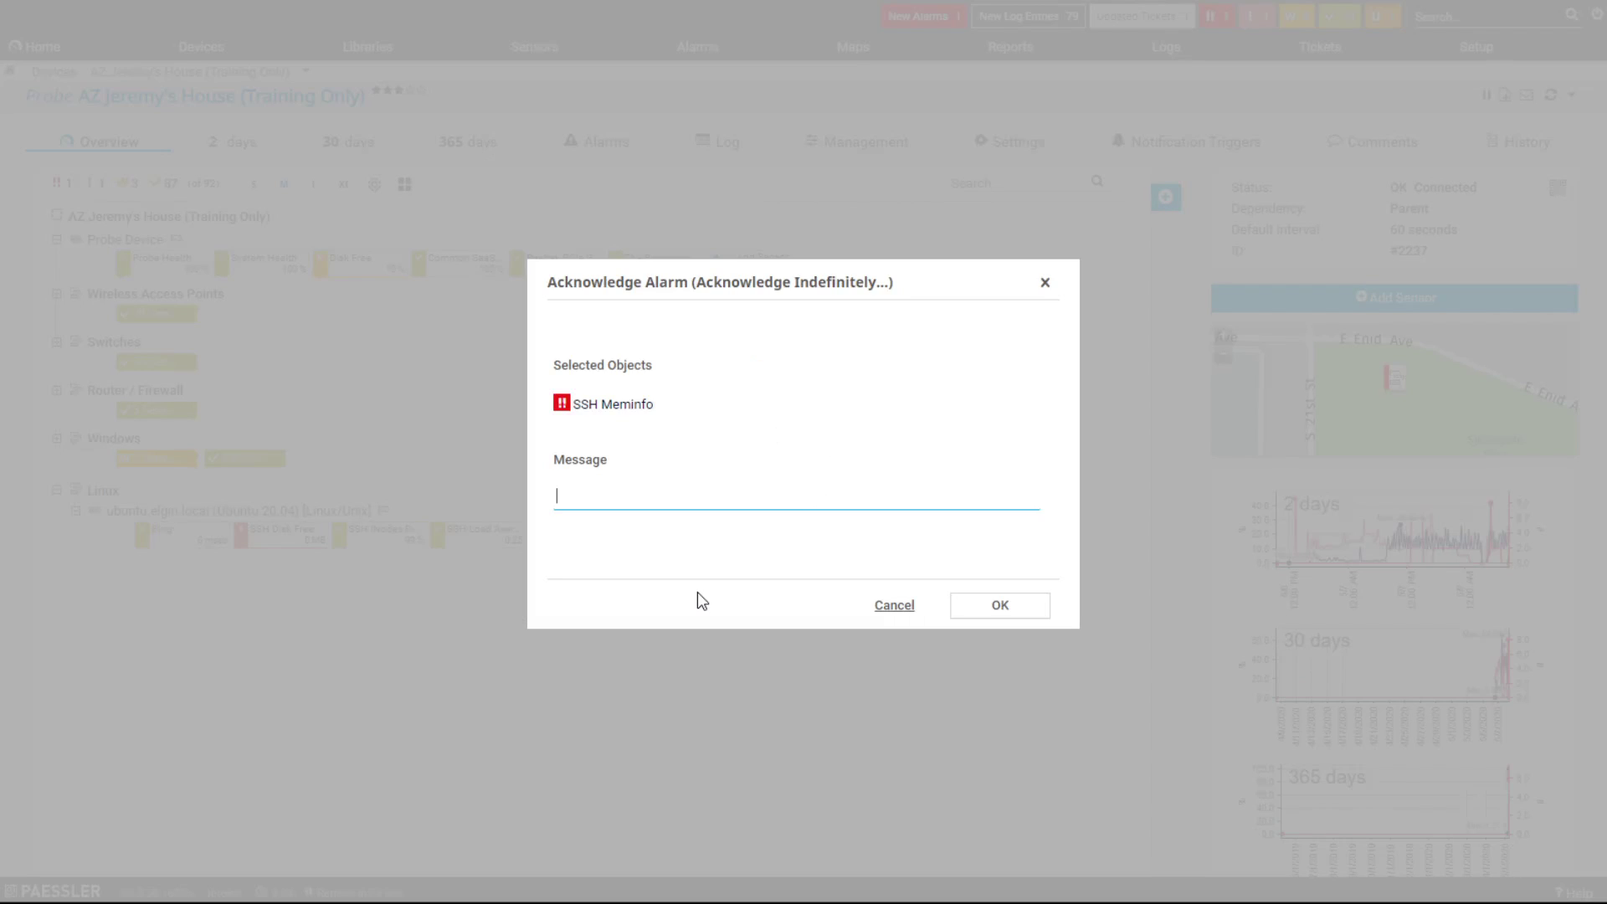
{"action": "left_click", "coordinate": [965, 609]}
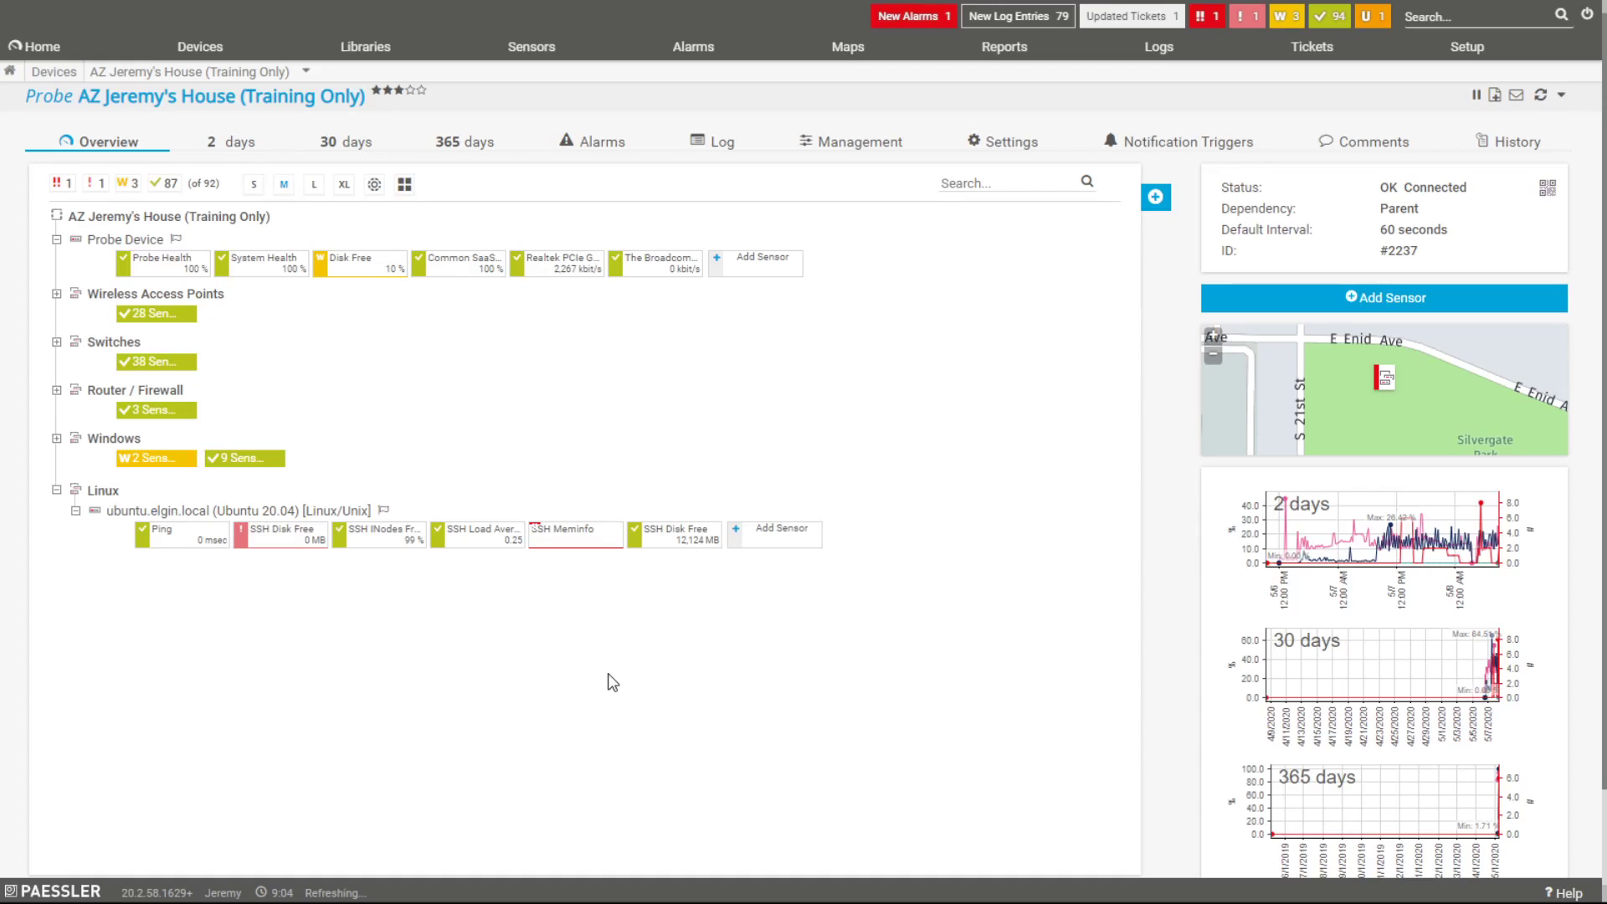
{"action": "left_click", "coordinate": [57, 491]}
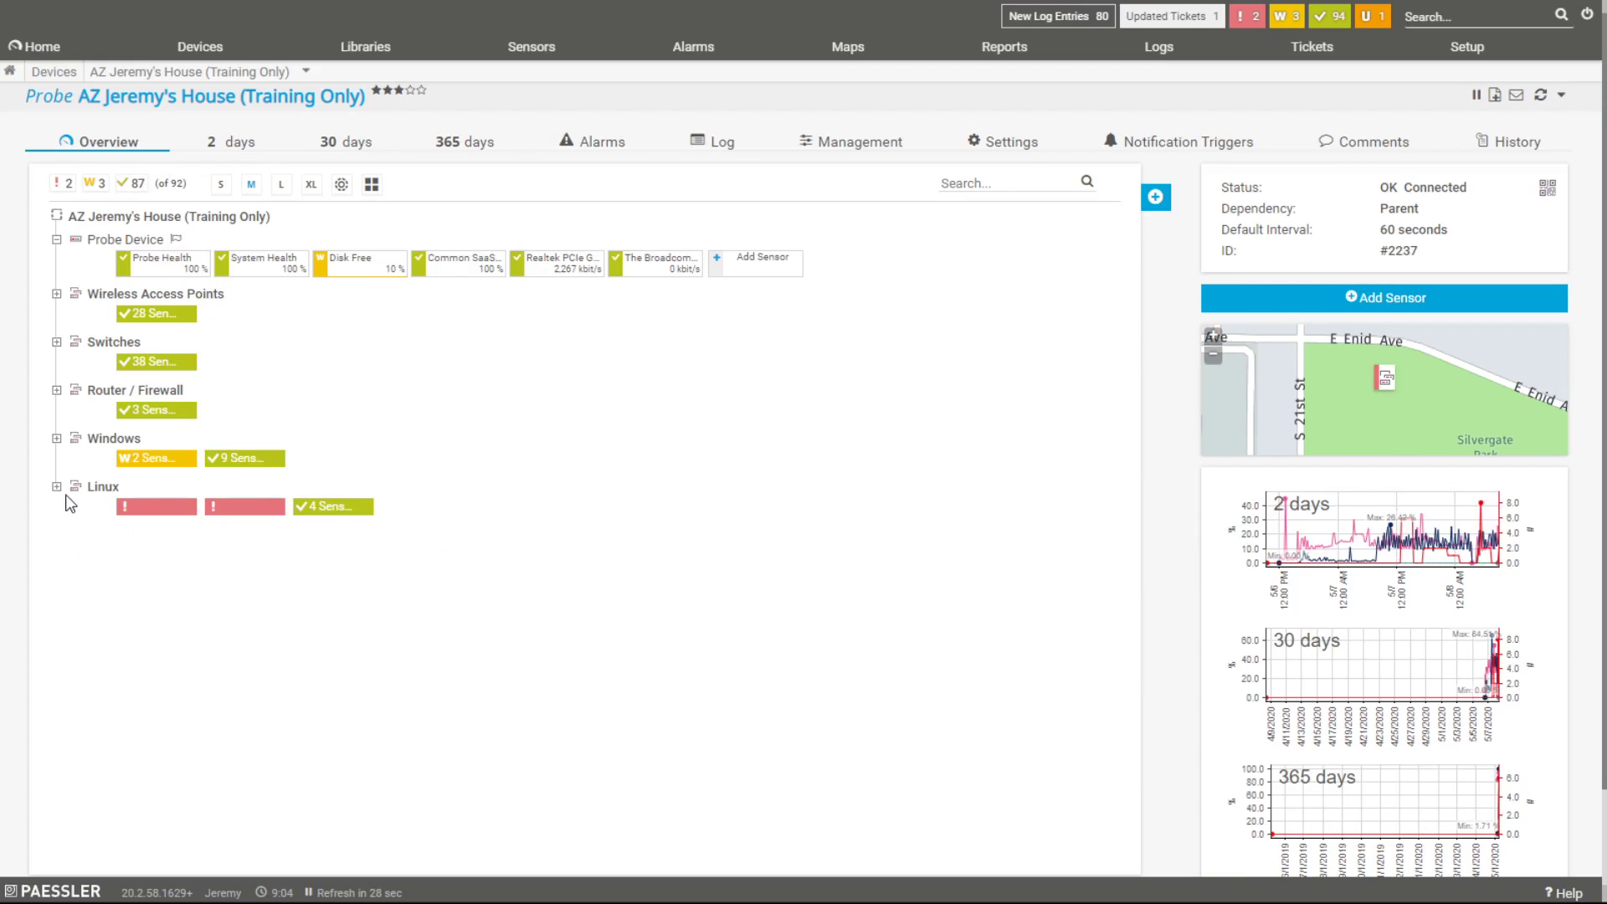